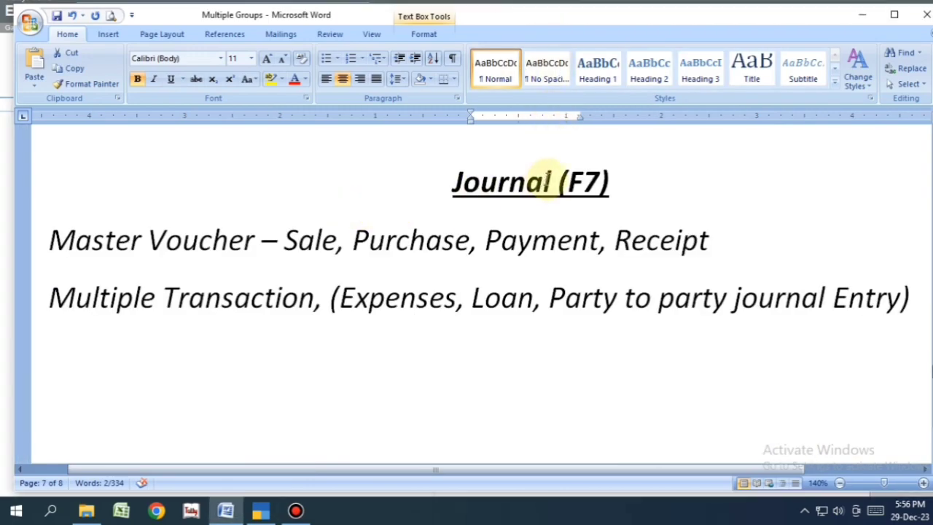
# Highlight the Journal (F7) notes on its shortcut, the master voucher types and the multiple transaction uses.
pyautogui.doubleClick(587, 182)
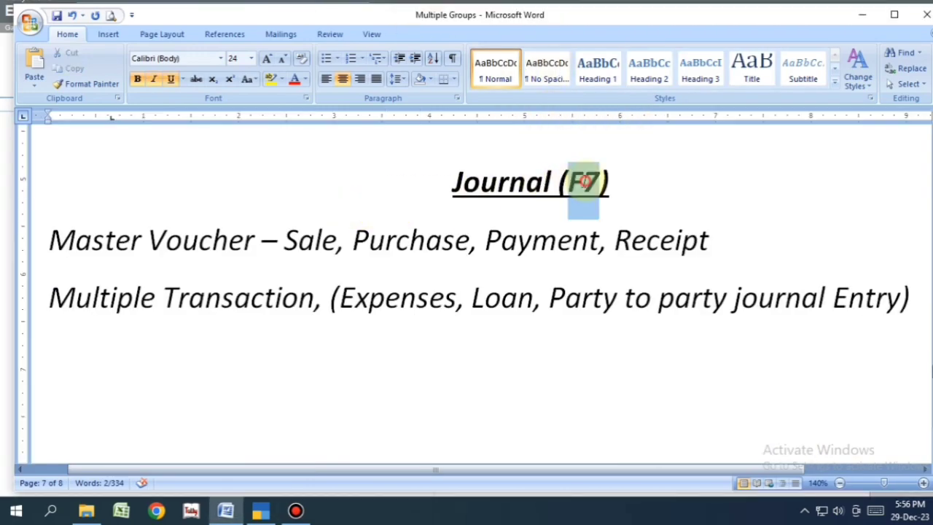
pyautogui.click(560, 239)
pyautogui.moveTo(46, 239); pyautogui.dragTo(712, 219)
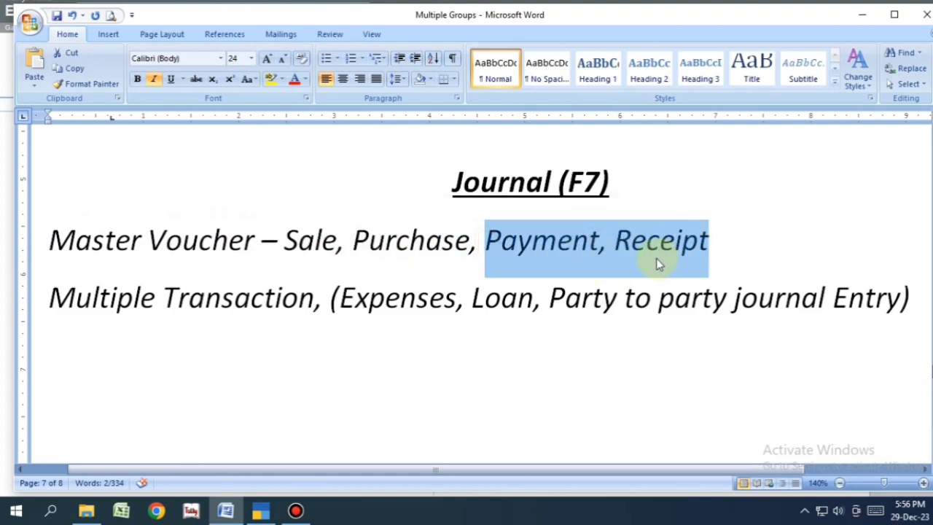
pyautogui.click(51, 296)
pyautogui.moveTo(57, 295); pyautogui.dragTo(825, 306)
pyautogui.click(638, 299)
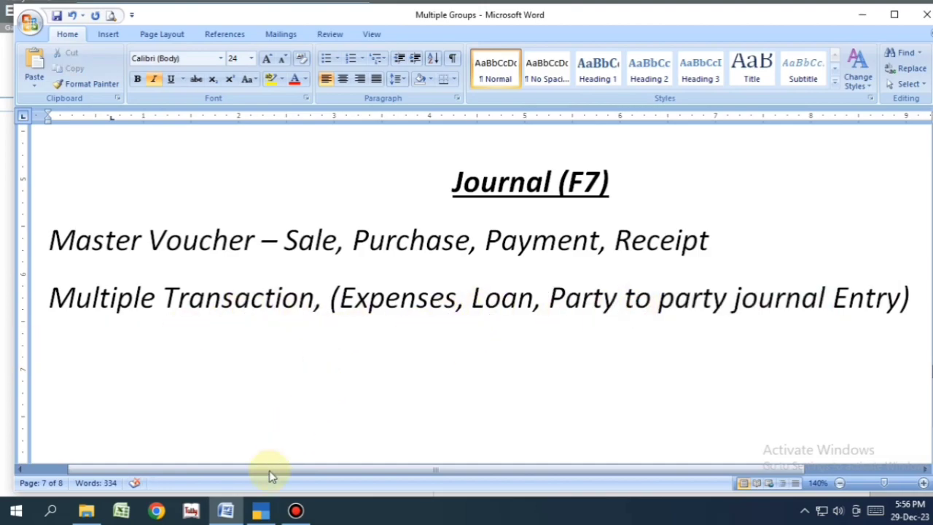
# Switch to TallyPrime and record a journal voucher debiting the party ledger 10,000 On Account and crediting HDFC Bank 10,000.
pyautogui.click(260, 510)
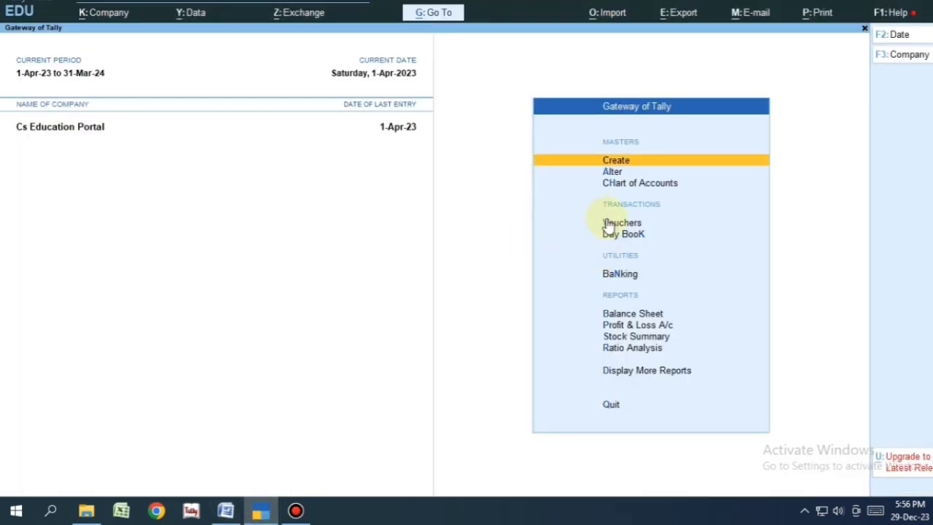
pyautogui.click(610, 224)
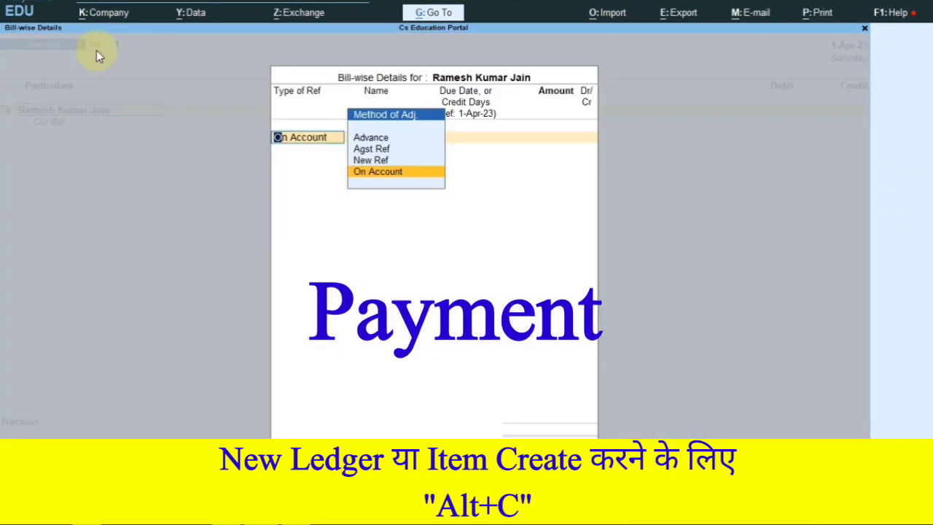
pyautogui.press('Return')
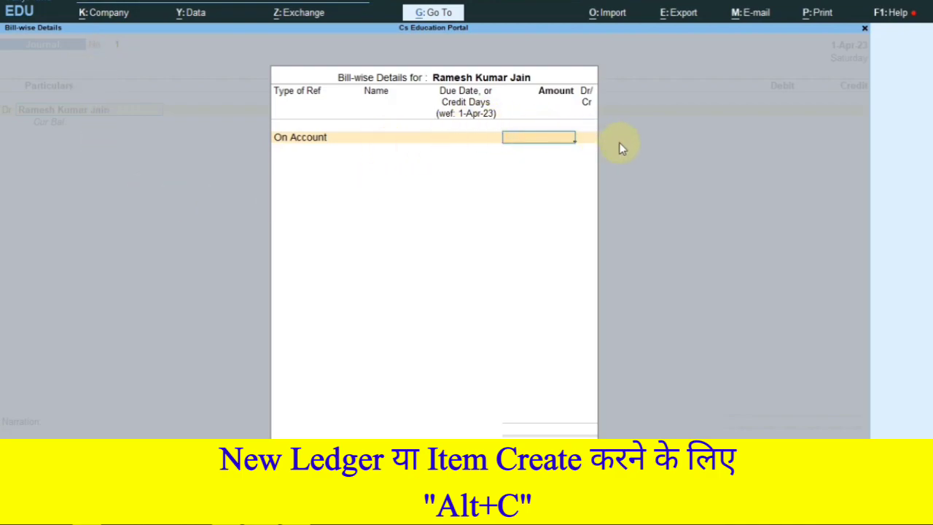
pyautogui.write('10000')
pyautogui.press('Return')
pyautogui.press('Return')
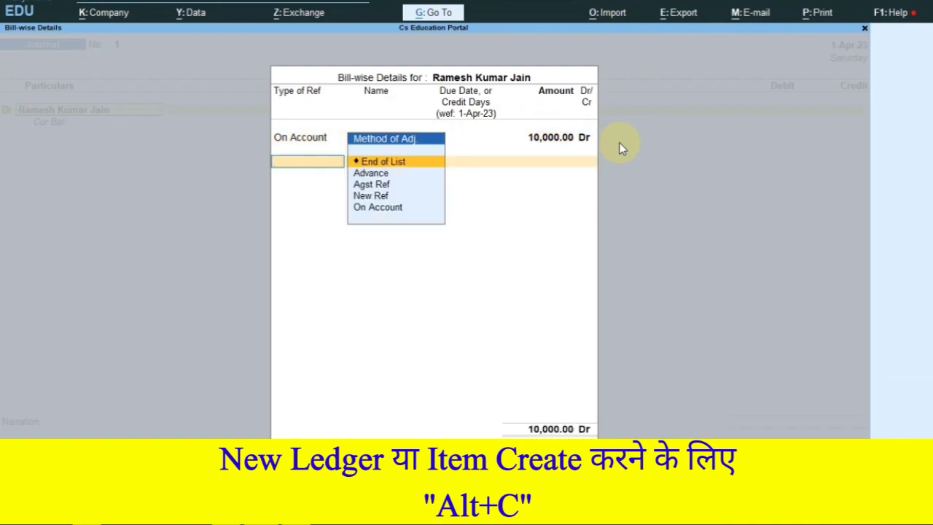
pyautogui.press('Return')
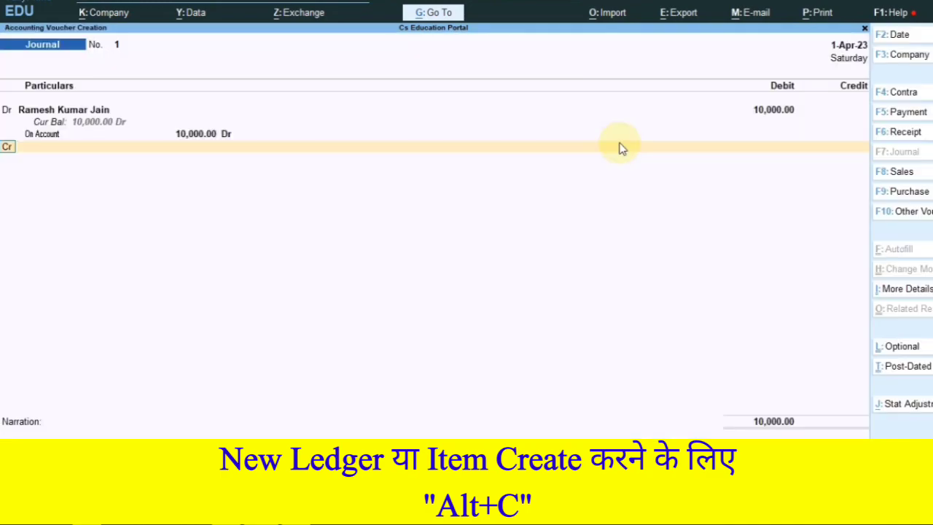
pyautogui.press('Return')
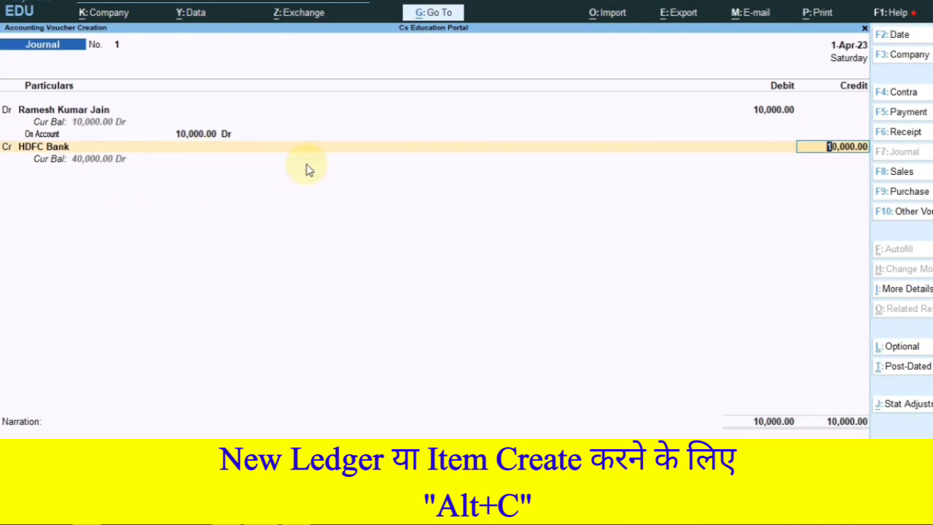
pyautogui.hotkey('ctrl', 'a')
# Switch to the Word notes and highlight the Payment and Receipt voucher types in turn.
pyautogui.click(291, 518)
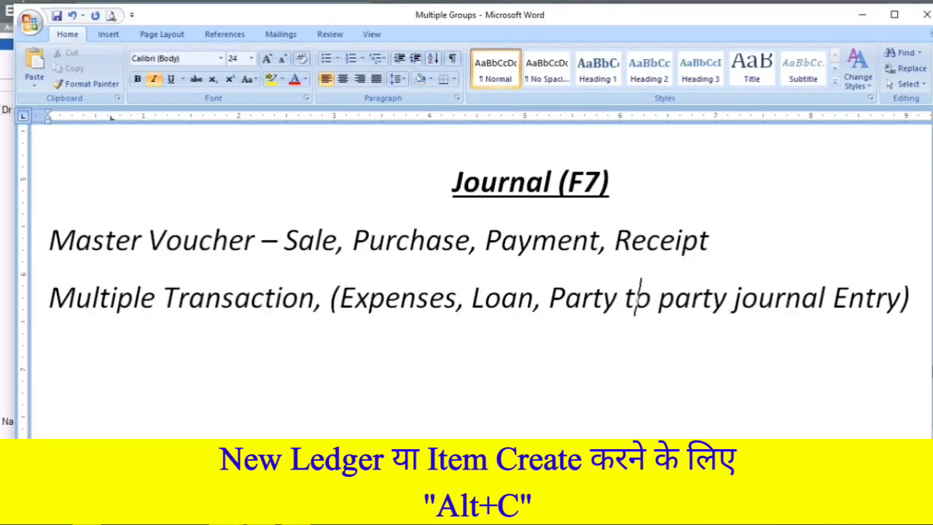
pyautogui.doubleClick(524, 239)
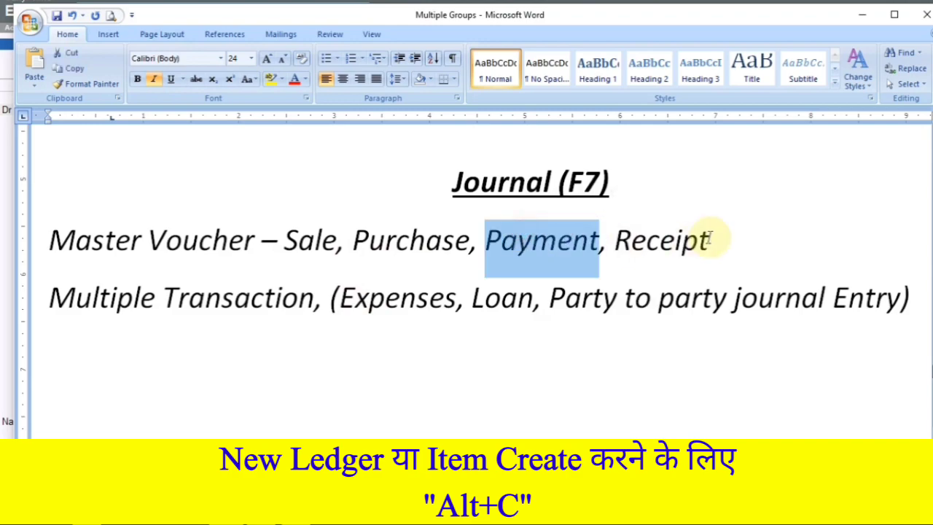
pyautogui.doubleClick(656, 239)
# Switch back to TallyPrime and debit HDFC Bank 10,000 in the new journal voucher, allocated as Cheque/DD.
pyautogui.hotkey('alt', 'Tab')
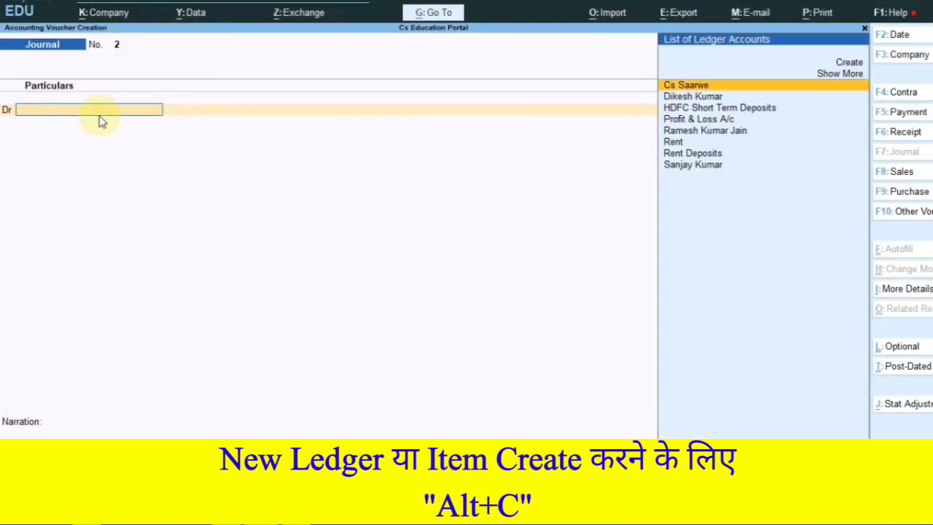
pyautogui.write('HD')
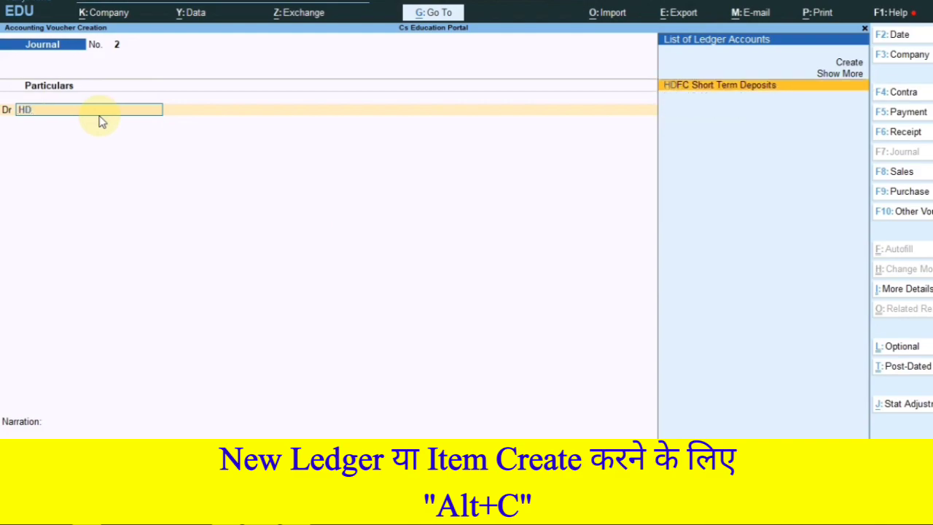
pyautogui.click(827, 77)
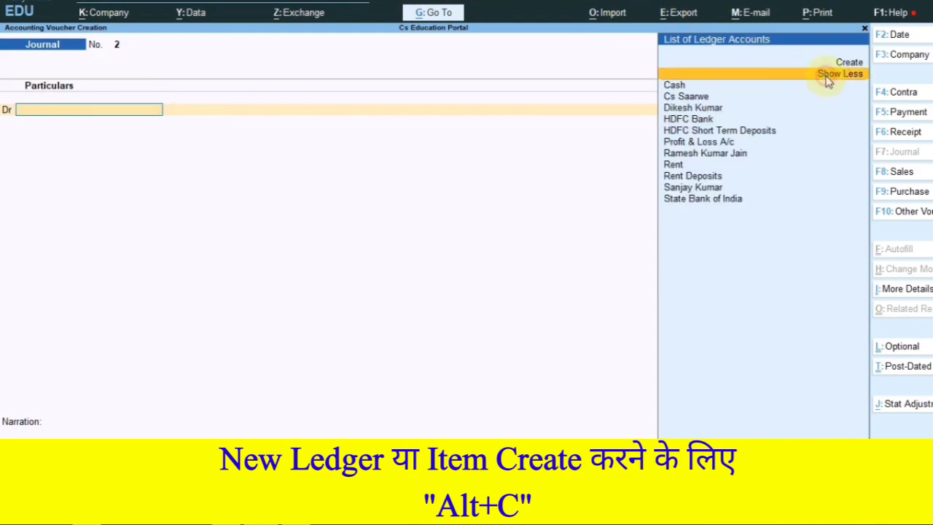
pyautogui.click(704, 126)
pyautogui.write('10000')
pyautogui.press('Return')
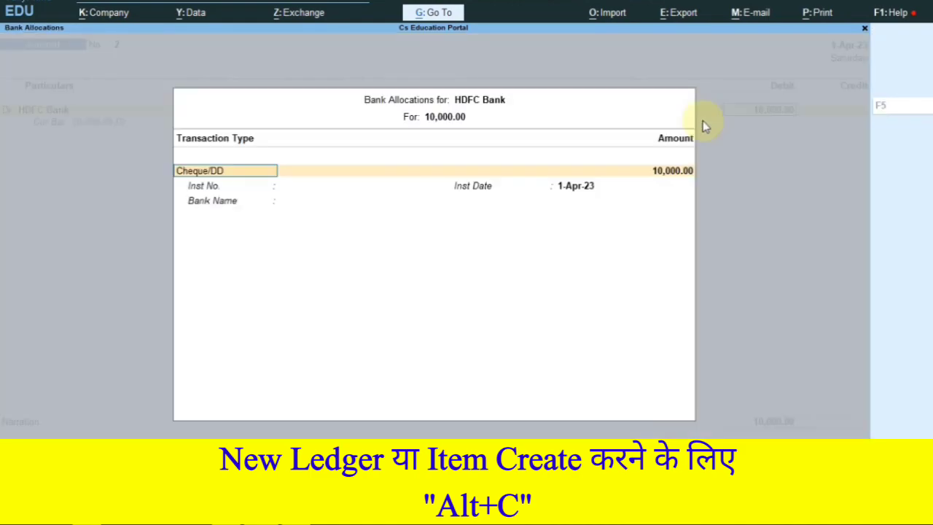
pyautogui.press('Return')
pyautogui.press('Return')
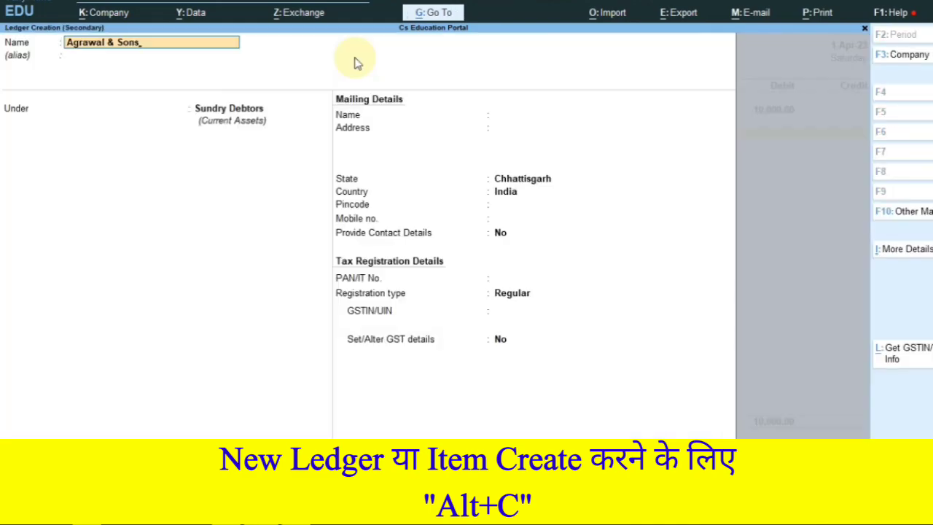
# Create the credit ledger Agrawal & Sons under the Unsecured Loans group and save it.
pyautogui.press('Return')
pyautogui.press('Return')
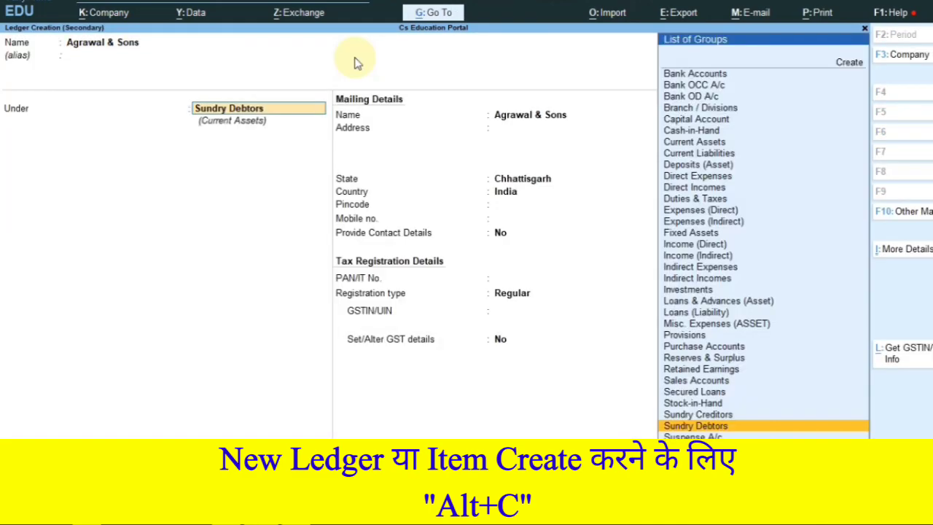
pyautogui.write('Loan')
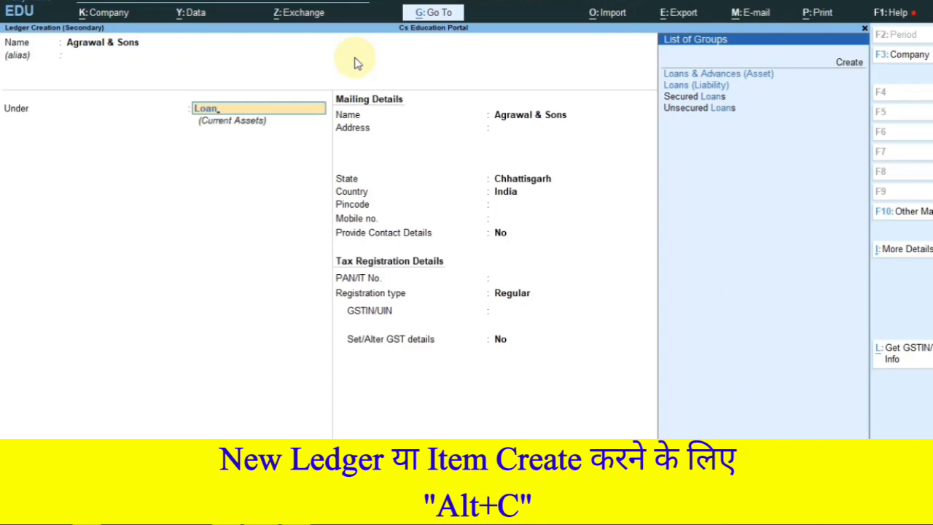
pyautogui.press('Down')
pyautogui.press('Down')
pyautogui.press('Down')
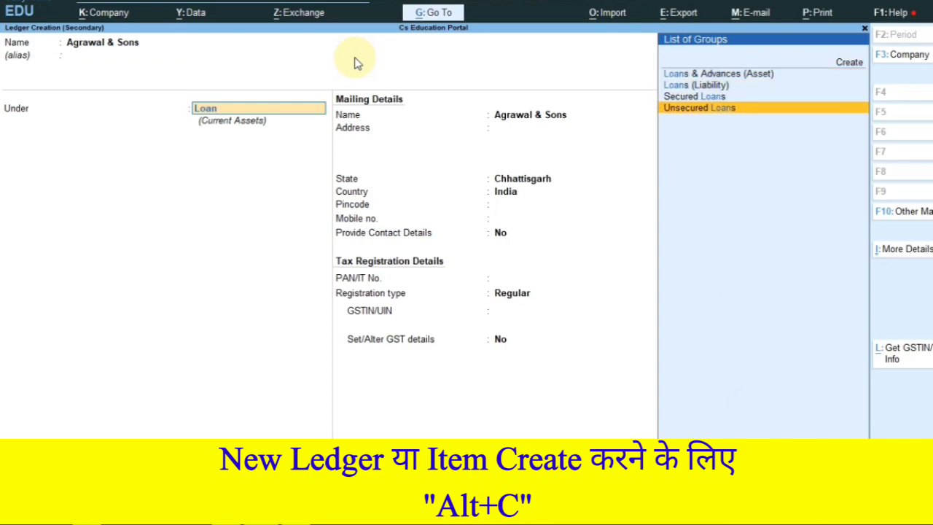
pyautogui.press('Return')
pyautogui.press('Return')
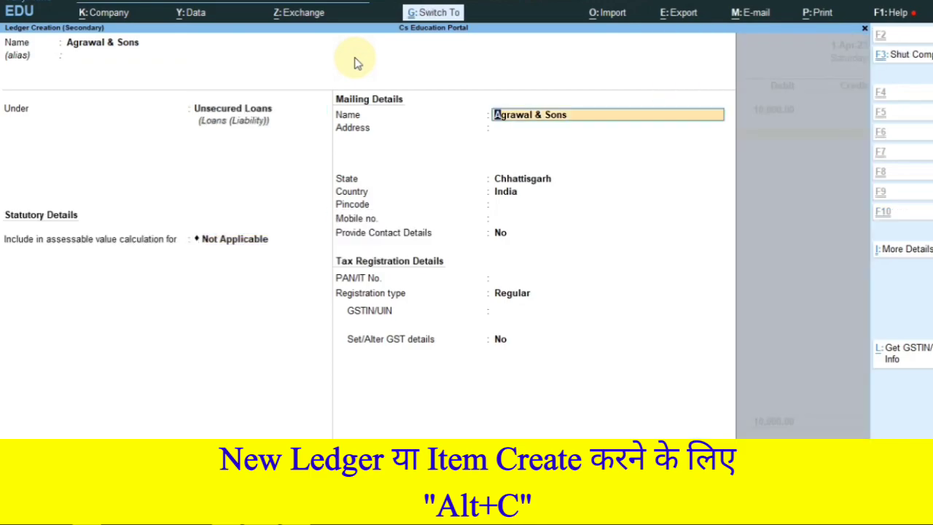
pyautogui.hotkey('ctrl', 'a')
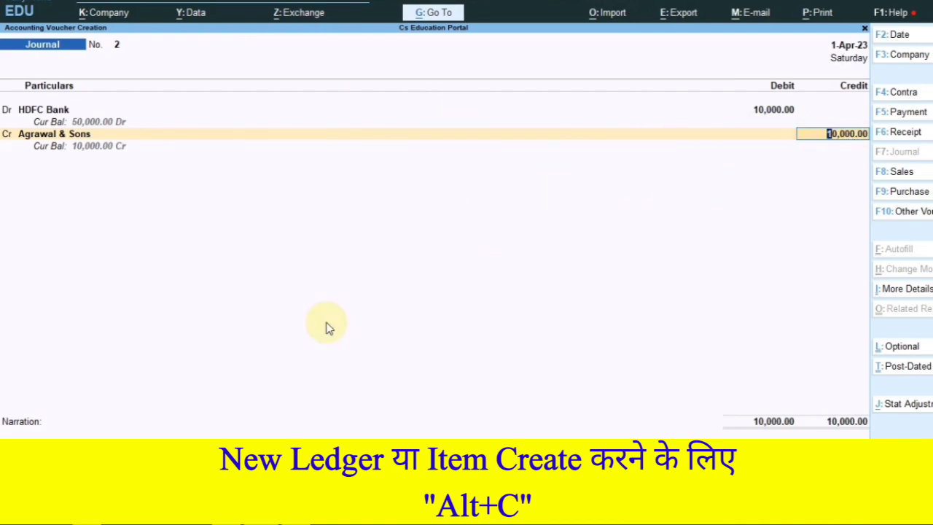
# Enter the narration "Received" and save the receipt journal voucher.
pyautogui.click(104, 429)
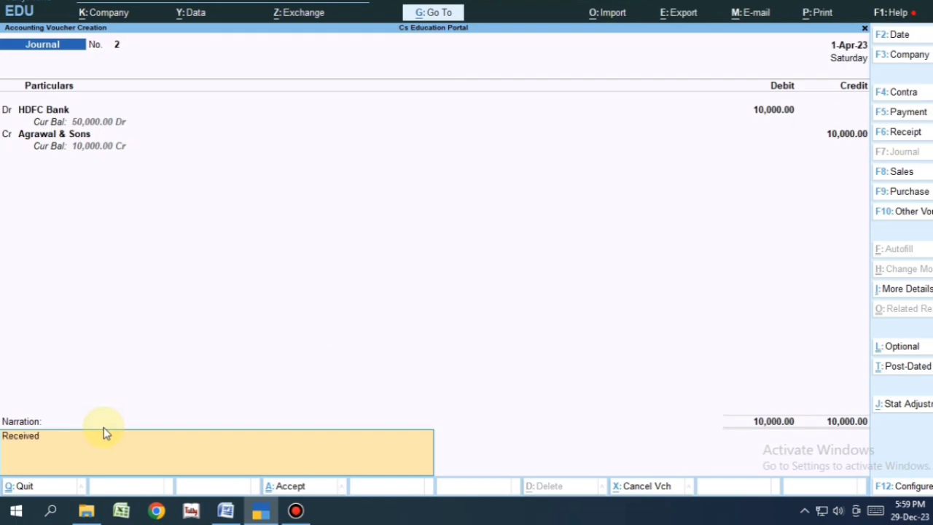
pyautogui.press('Return')
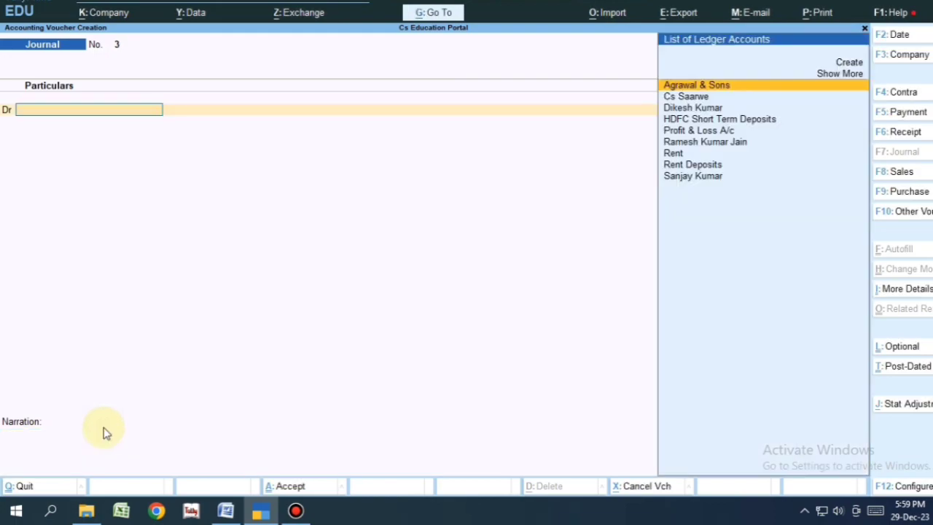
# Highlight Purchase in the Word notes and debit Furniture & Fixtures 15,000 in TallyPrime's new journal voucher.
pyautogui.click(225, 510)
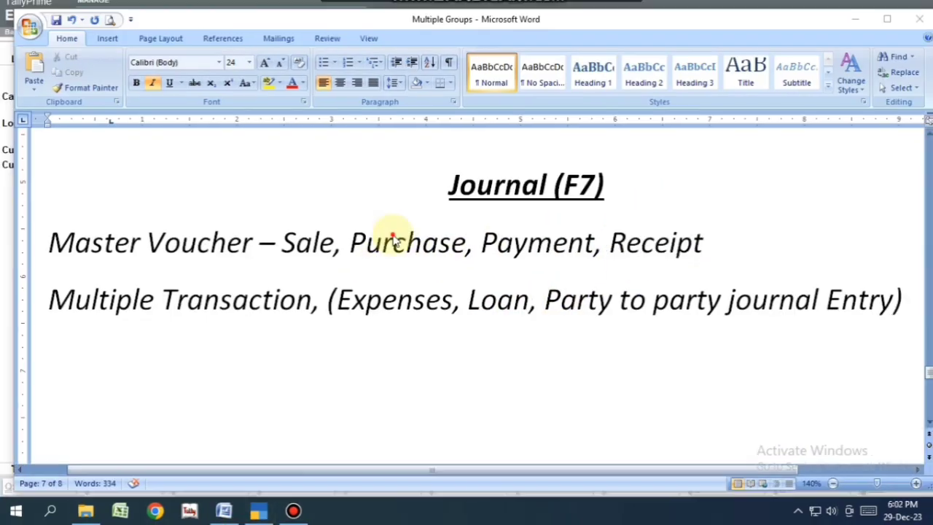
pyautogui.doubleClick(392, 242)
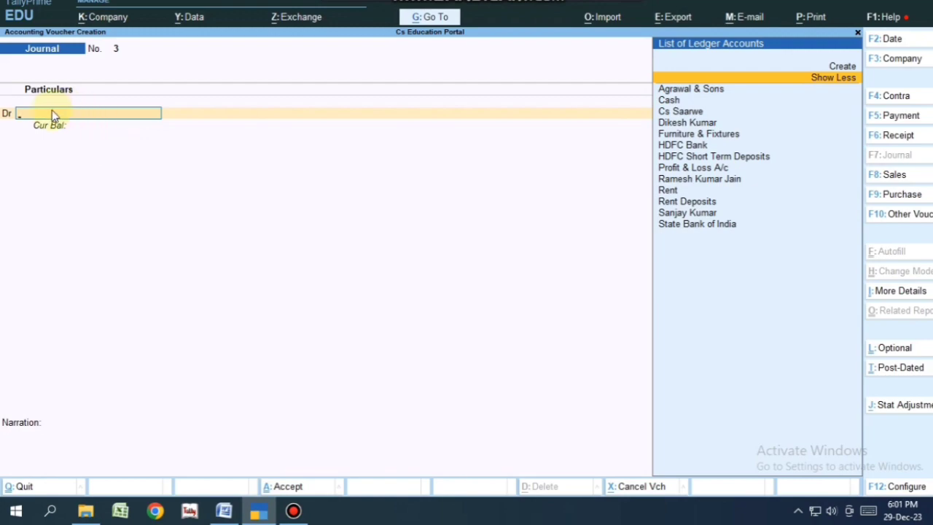
pyautogui.write('Fur')
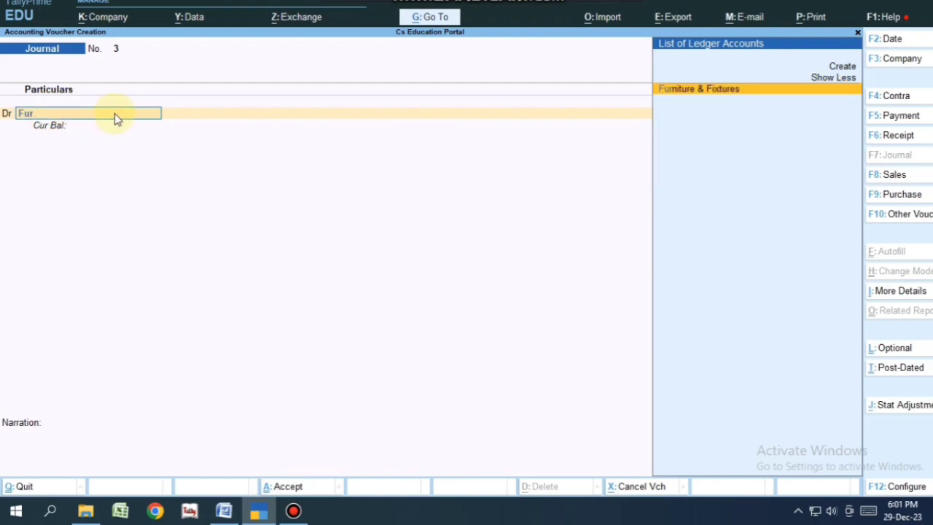
pyautogui.press('Return')
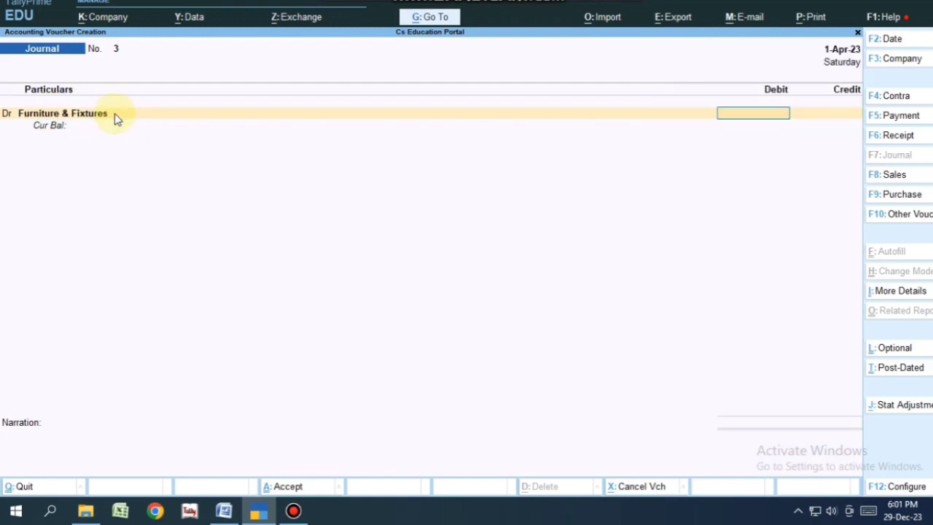
pyautogui.write('15000')
pyautogui.press('Return')
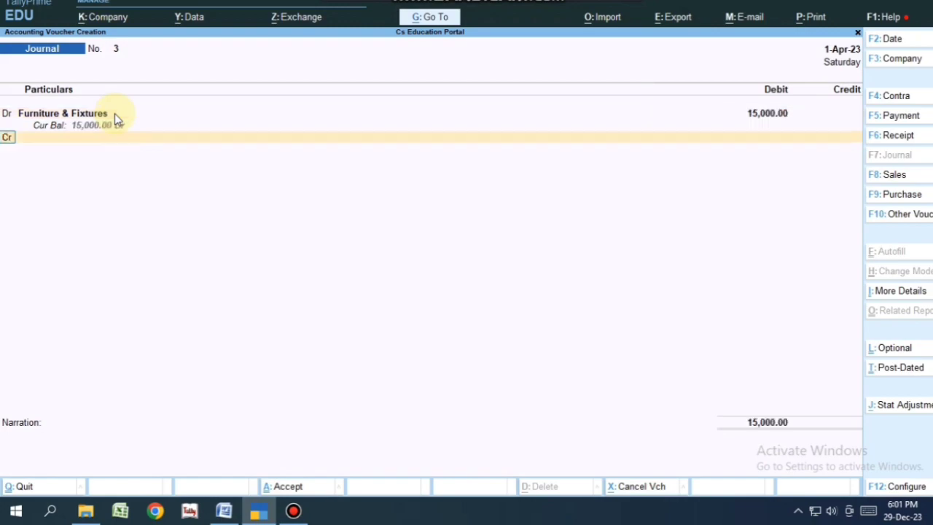
# Credit the supplier's party ledger 15,000 with an On Account bill-wise reference and save the purchase journal voucher.
pyautogui.press('Return')
pyautogui.write('Sa')
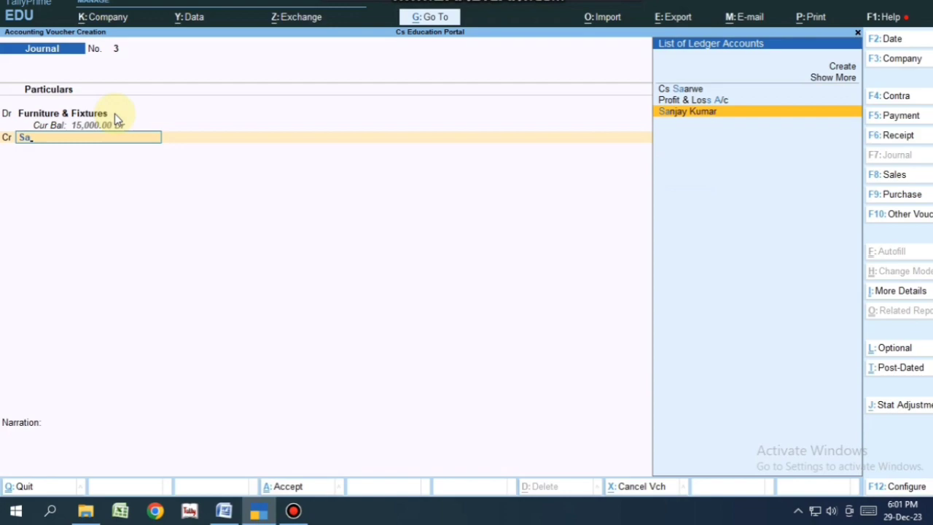
pyautogui.press('Return')
pyautogui.press('Return')
pyautogui.press('Return')
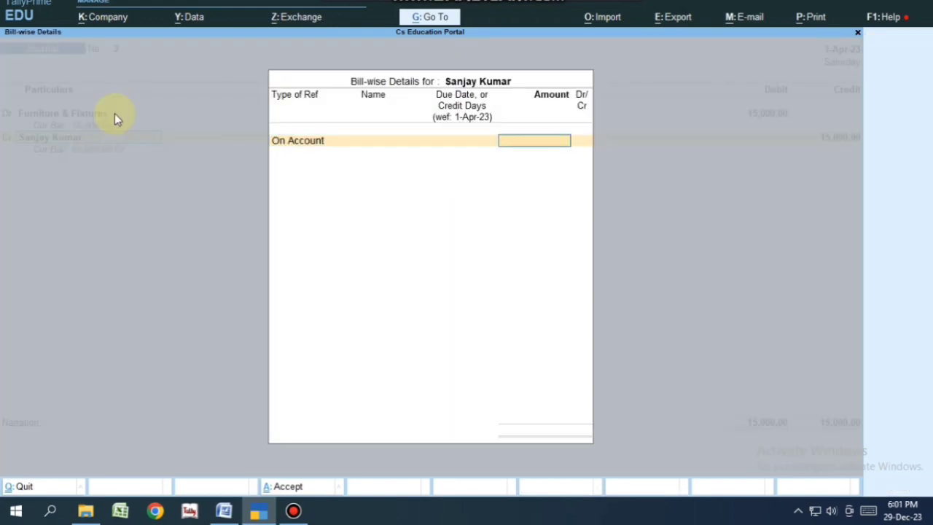
pyautogui.write('15000')
pyautogui.press('Return')
pyautogui.press('Return')
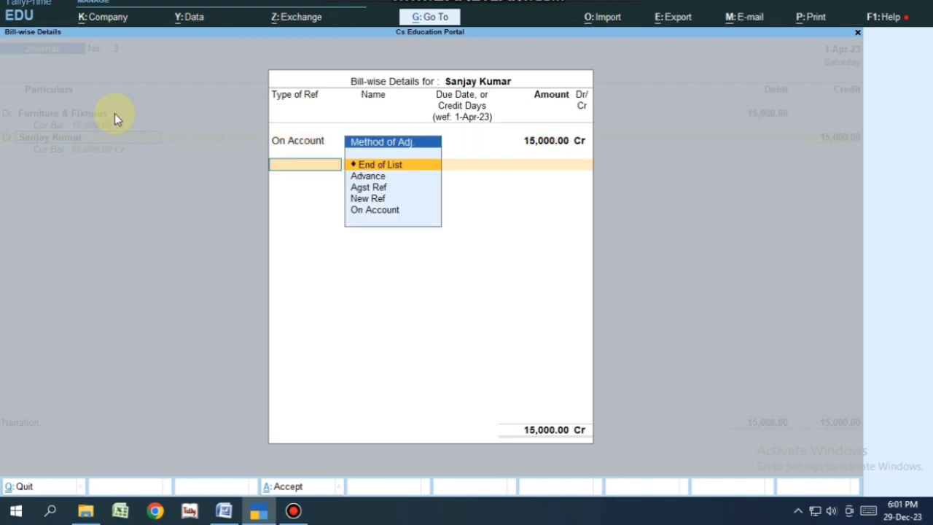
pyautogui.press('Return')
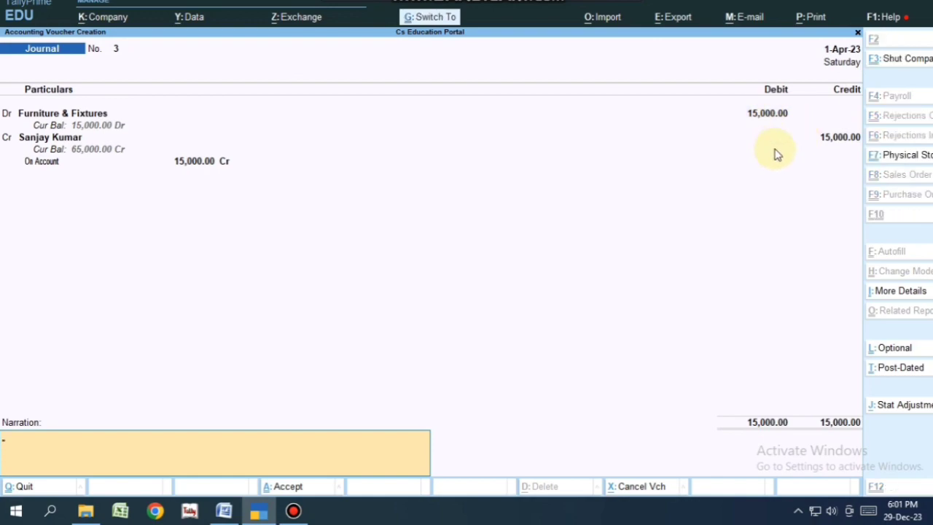
pyautogui.hotkey('ctrl', 'a')
# Highlight Sale in the Word notes and open a new journal voucher in TallyPrime.
pyautogui.hotkey('alt', 'Tab')
pyautogui.doubleClick(310, 243)
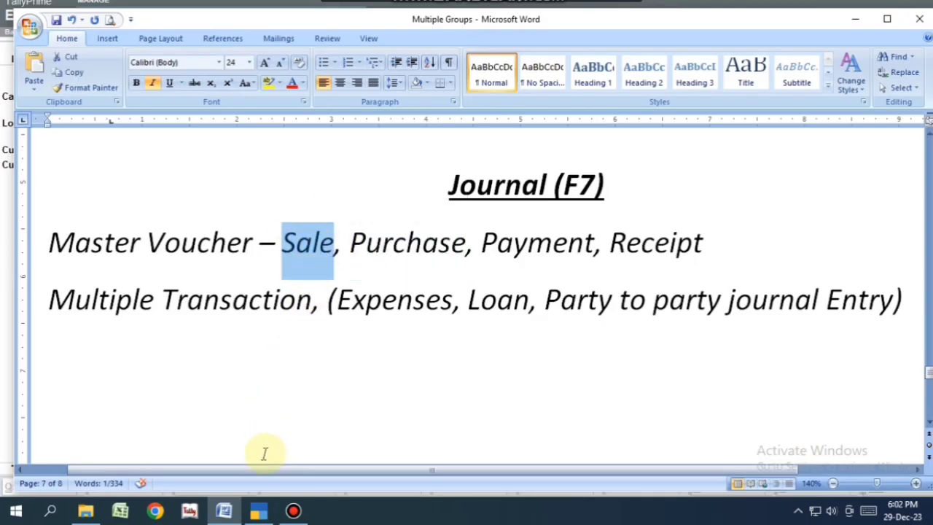
pyautogui.click(258, 510)
pyautogui.press('Escape')
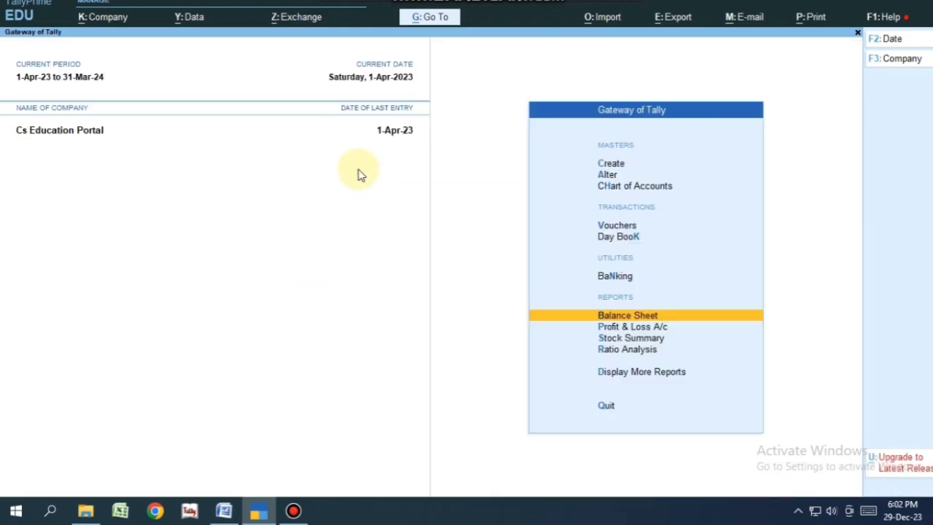
pyautogui.click(617, 227)
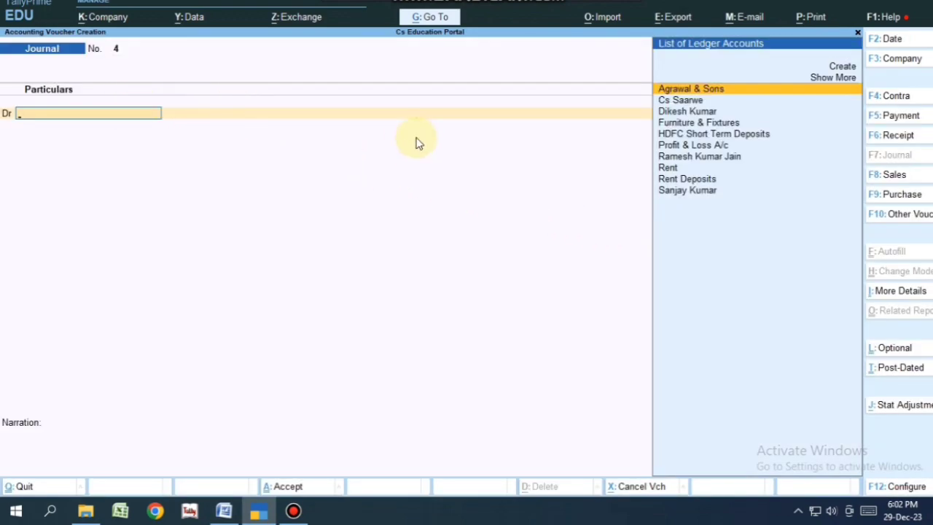
# Create a ledger named RK Enterprises under the Sundry Debtors group for the debit line of the journal voucher.
pyautogui.hotkey('alt', 'c')
pyautogui.write('RK Enterprises')
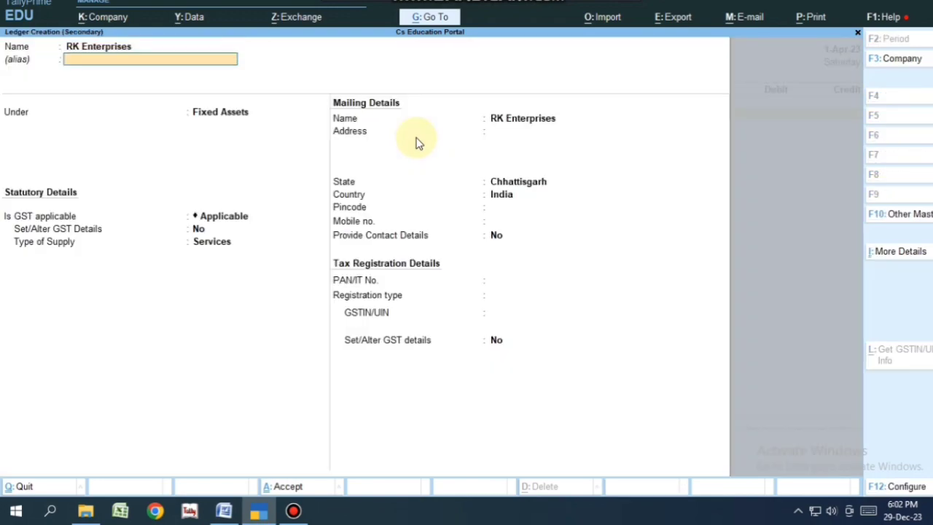
pyautogui.press('Return')
pyautogui.press('Return')
pyautogui.write('Sund')
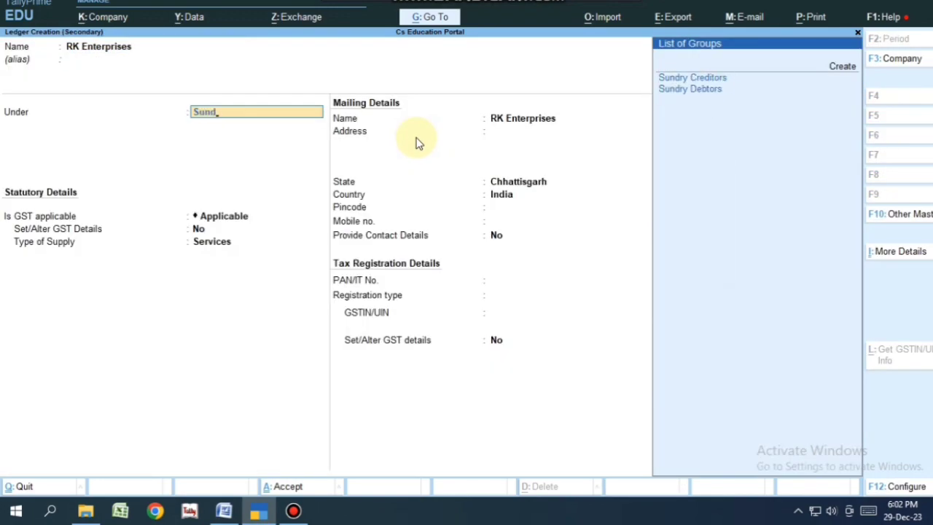
pyautogui.press('Down')
pyautogui.press('Up')
pyautogui.press('Down')
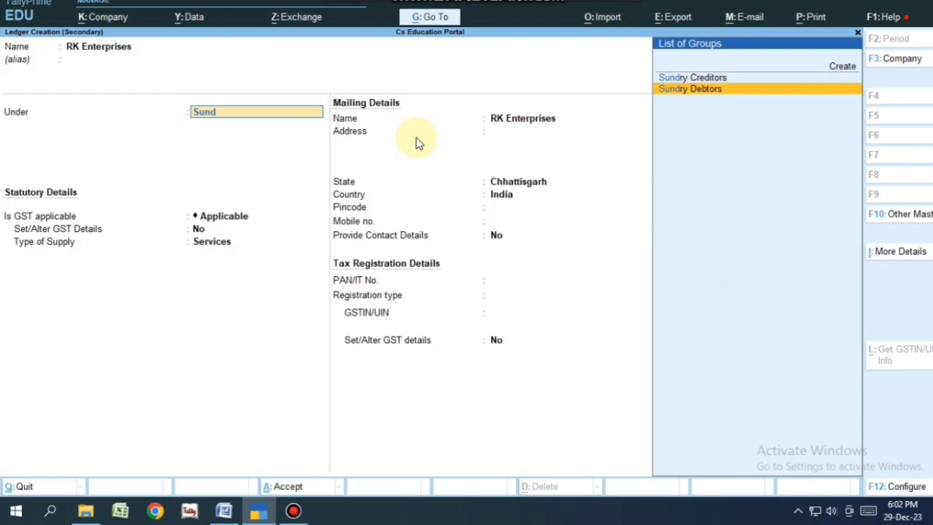
pyautogui.press('Return')
pyautogui.hotkey('ctrl', 'a')
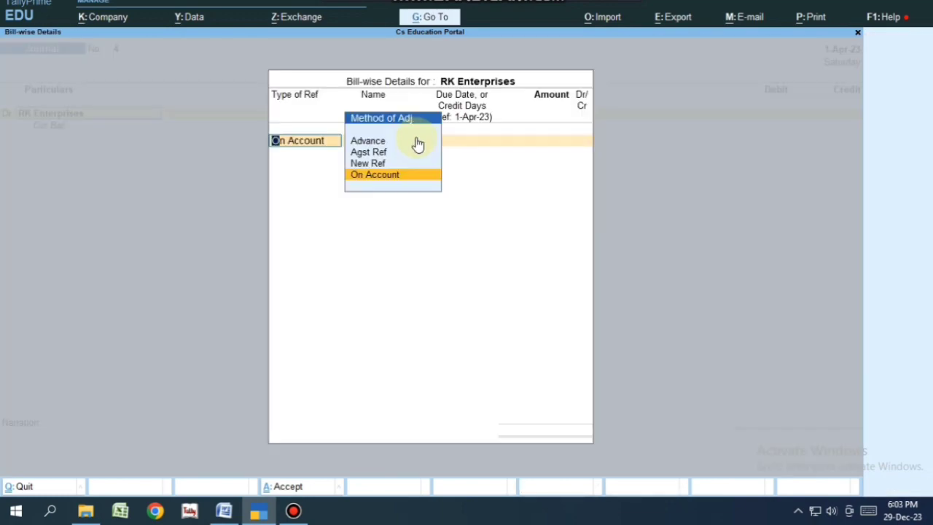
# Debit RK Enterprises 18,000 with an On Account bill-wise reference.
pyautogui.press('Return')
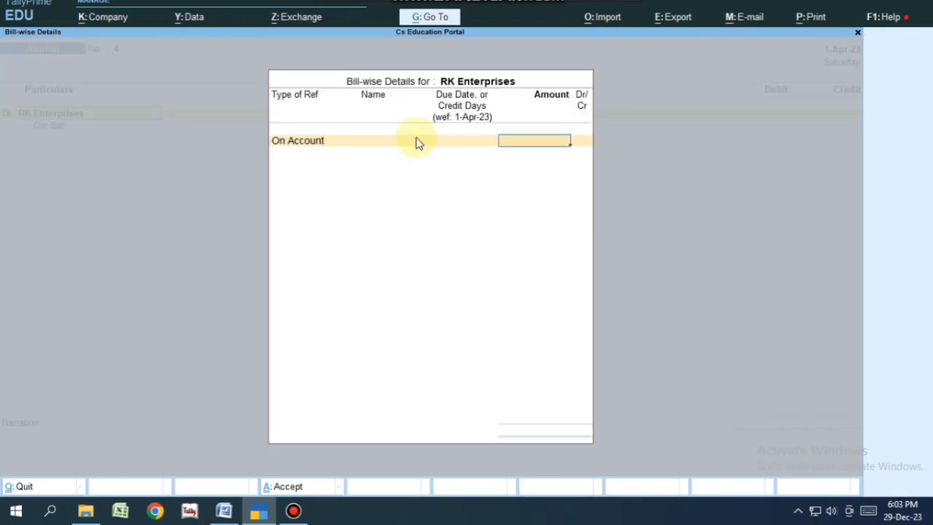
pyautogui.write('18,000')
pyautogui.press('Return')
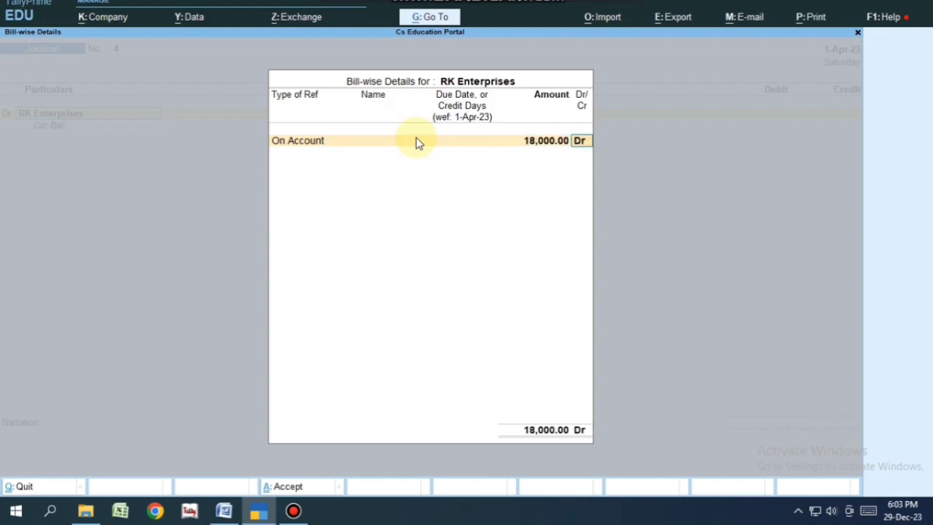
pyautogui.press('Return')
pyautogui.press('Return')
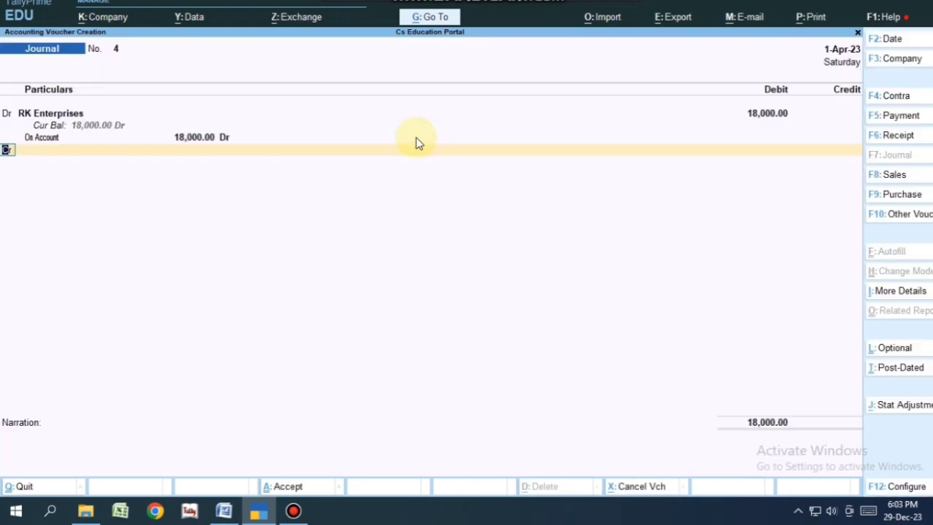
# Credit Furniture & Fixtures 18,000 and save the sale journal voucher without a narration.
pyautogui.press('Return')
pyautogui.write('Fu')
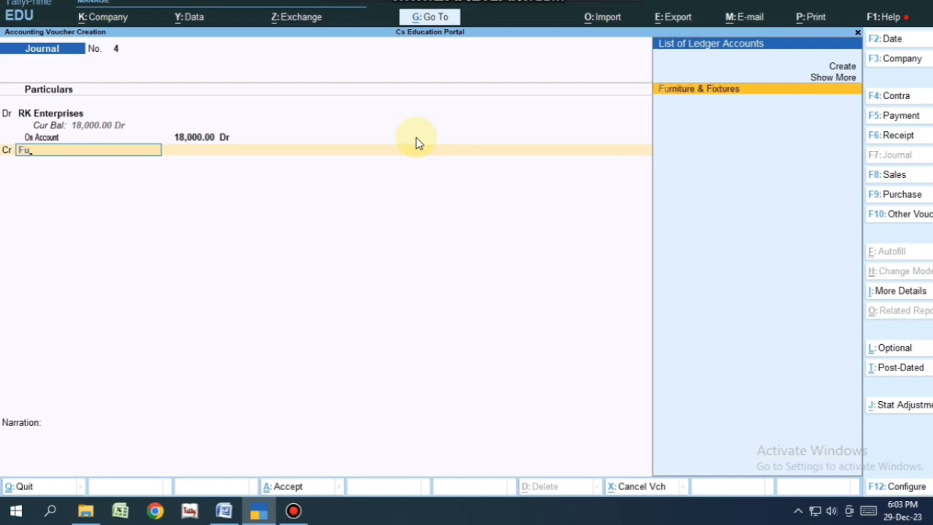
pyautogui.press('Return')
pyautogui.press('Return')
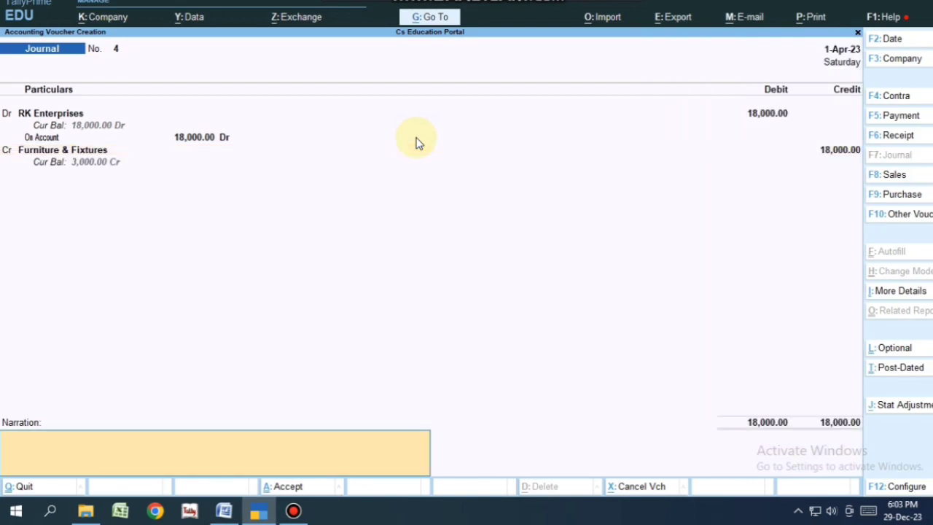
pyautogui.press('Return')
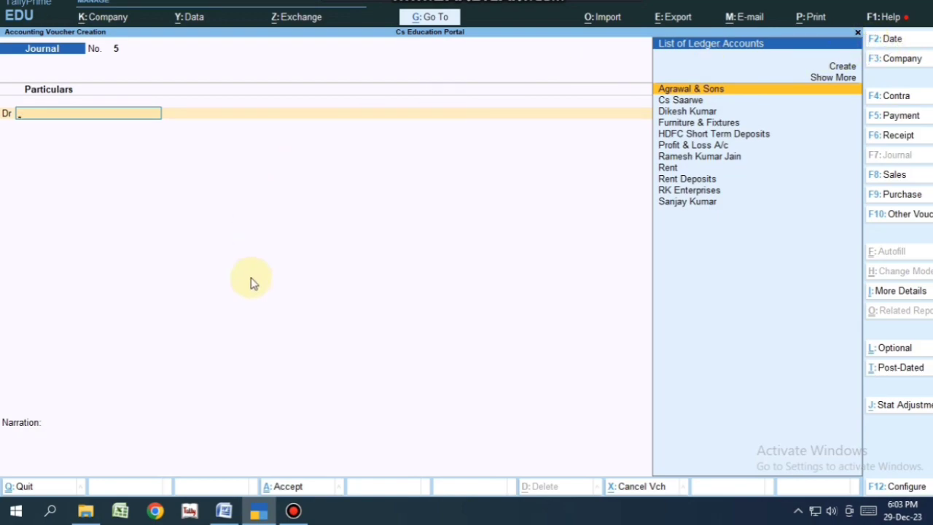
# Highlight Expenses in the Word notes and return to the new journal voucher in TallyPrime.
pyautogui.click(223, 510)
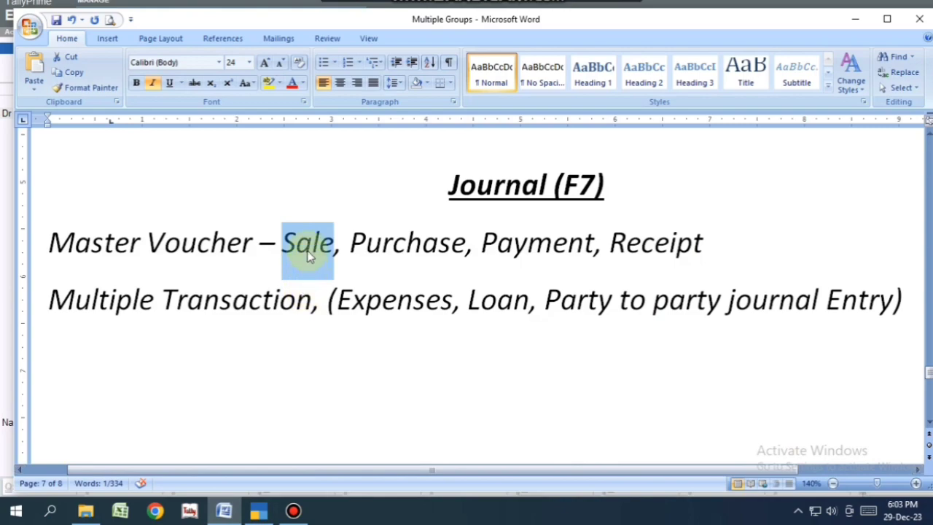
pyautogui.click(124, 244)
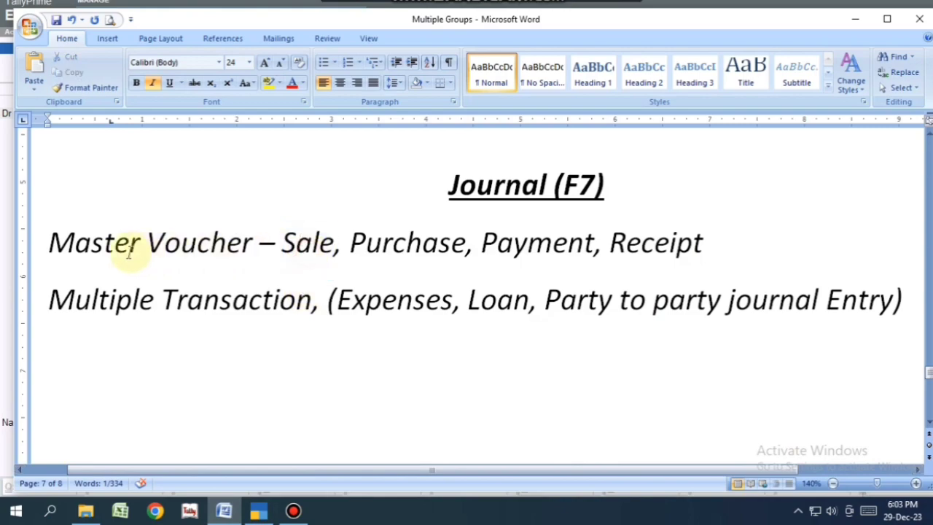
pyautogui.doubleClick(389, 301)
pyautogui.click(258, 511)
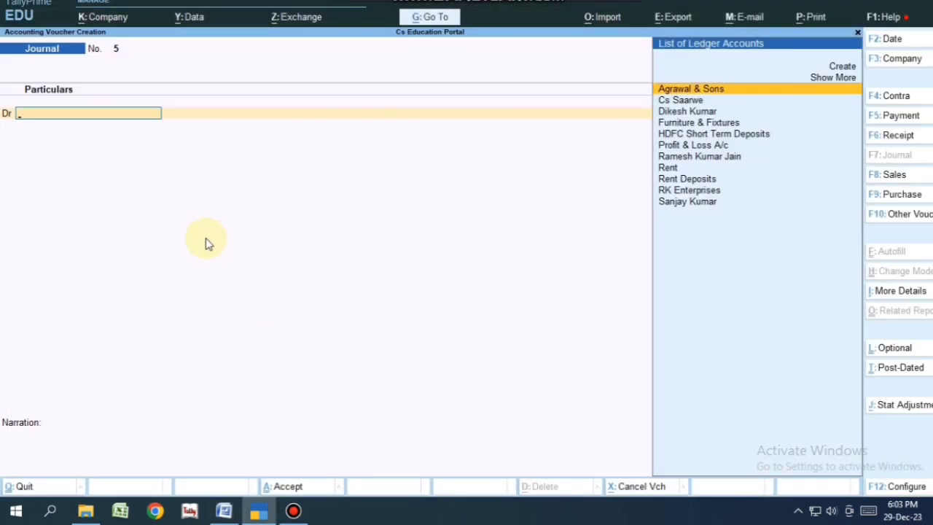
# Create a Salary Expenses ledger under Indirect Expenses and debit it 25,000 in the journal voucher.
pyautogui.write('es')
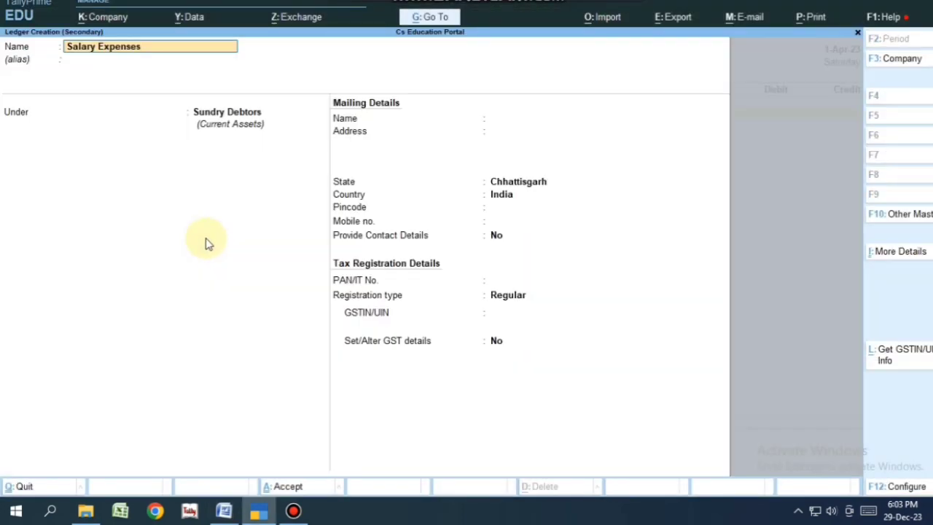
pyautogui.press('Return')
pyautogui.press('Return')
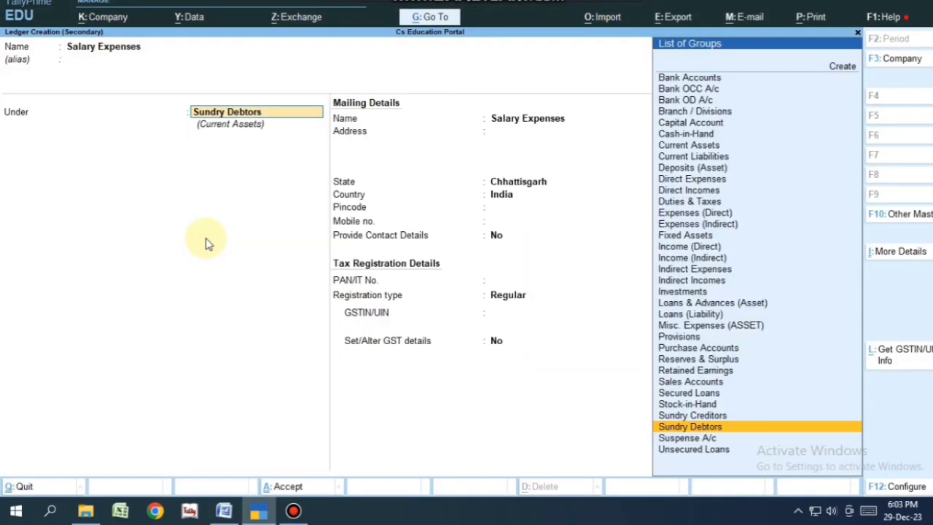
pyautogui.write('S')
pyautogui.press('BackSpace')
pyautogui.write('In')
pyautogui.press('Down')
pyautogui.press('Down')
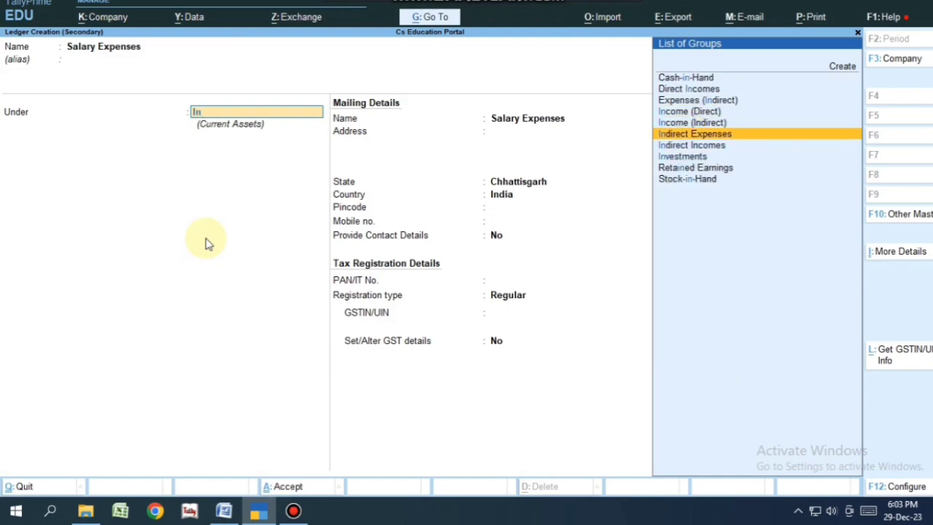
pyautogui.press('Return')
pyautogui.hotkey('ctrl', 'a')
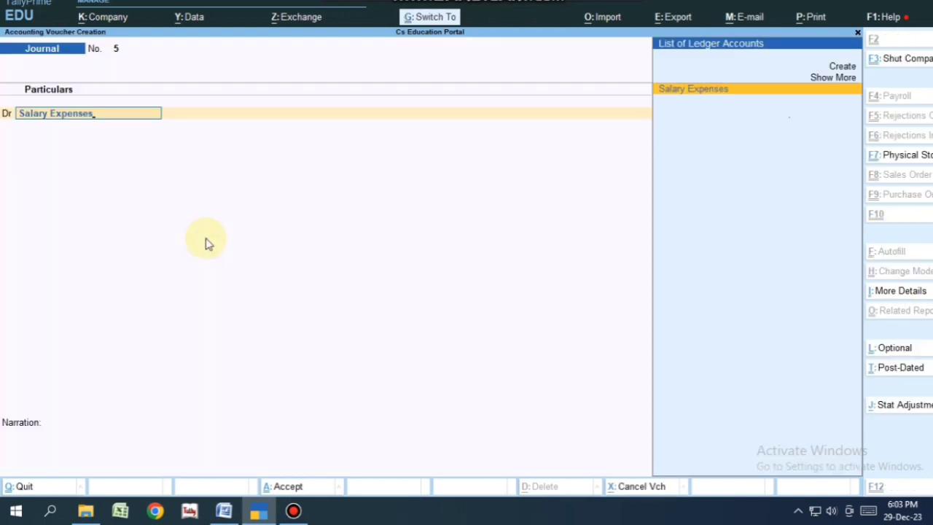
pyautogui.write('25000')
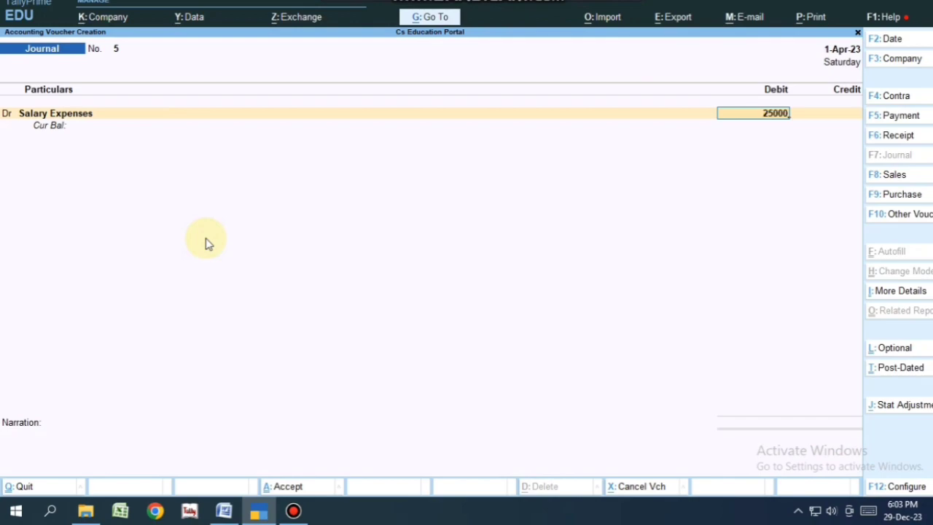
pyautogui.press('Return')
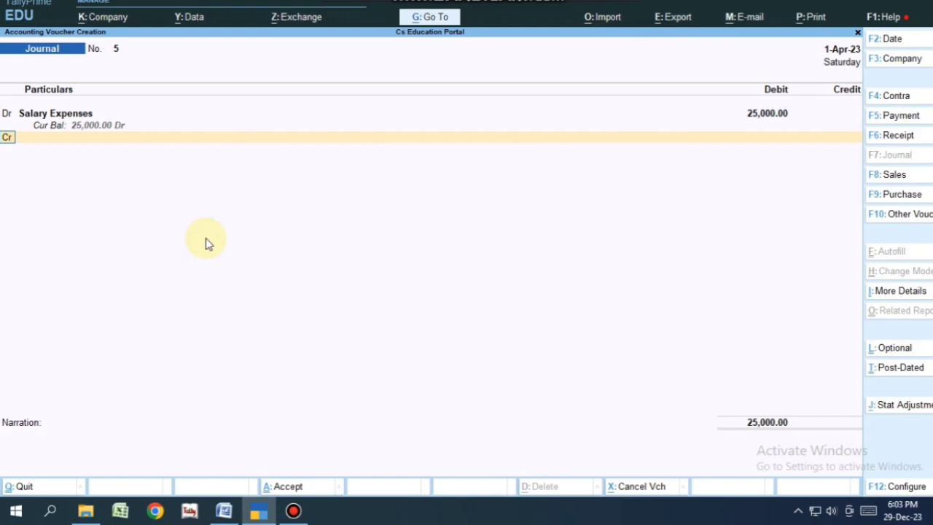
# Credit Cash 25,000 against the Salary Expenses debit.
pyautogui.press('Return')
pyautogui.write('Cas')
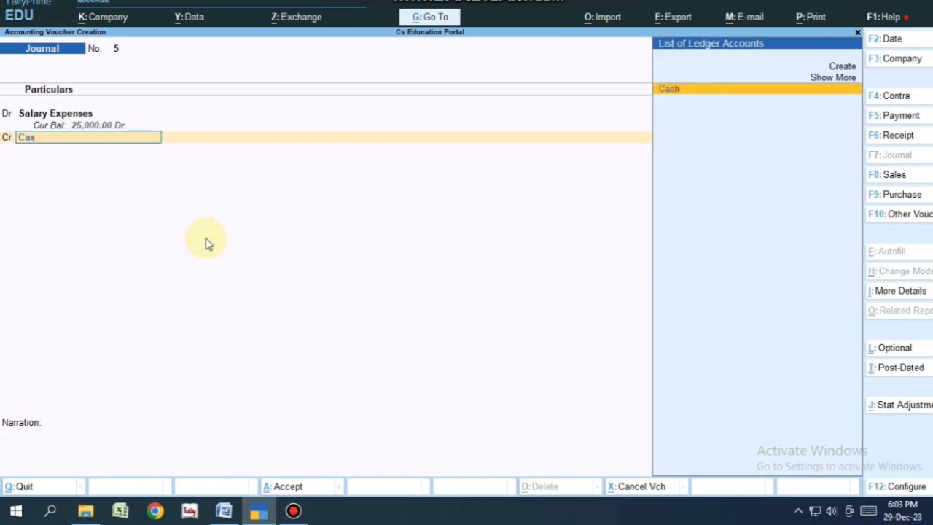
pyautogui.press('Return')
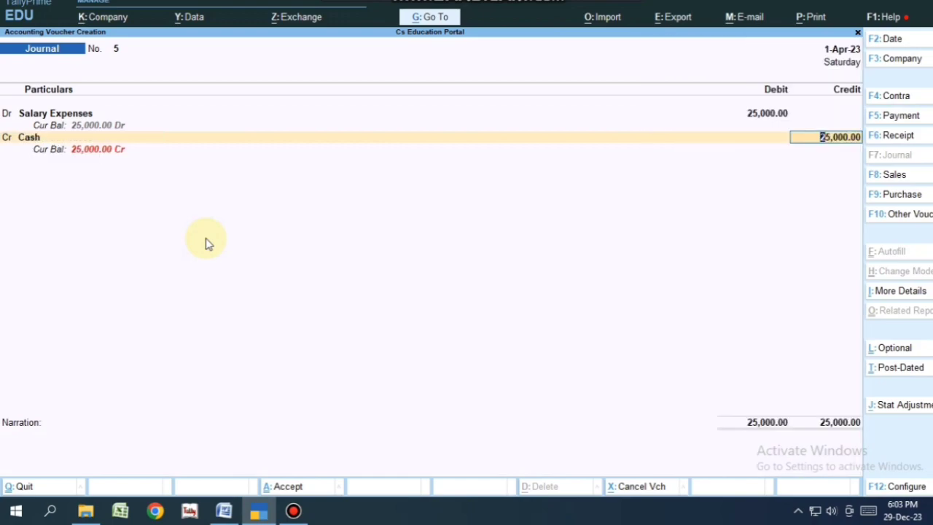
pyautogui.press('Return')
pyautogui.press('Return')
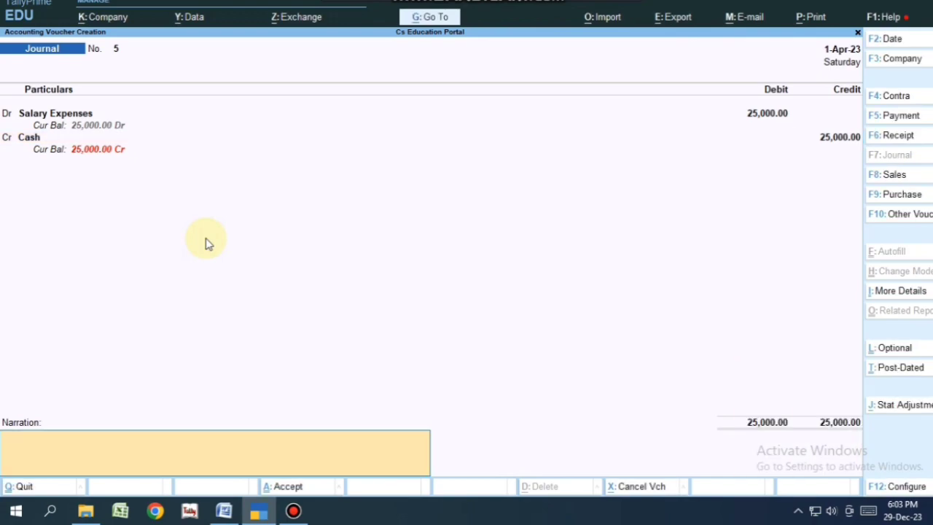
# Highlight Multiple Transaction in the Word notes and return to the salary journal voucher in TallyPrime.
pyautogui.hotkey('alt', 'Tab')
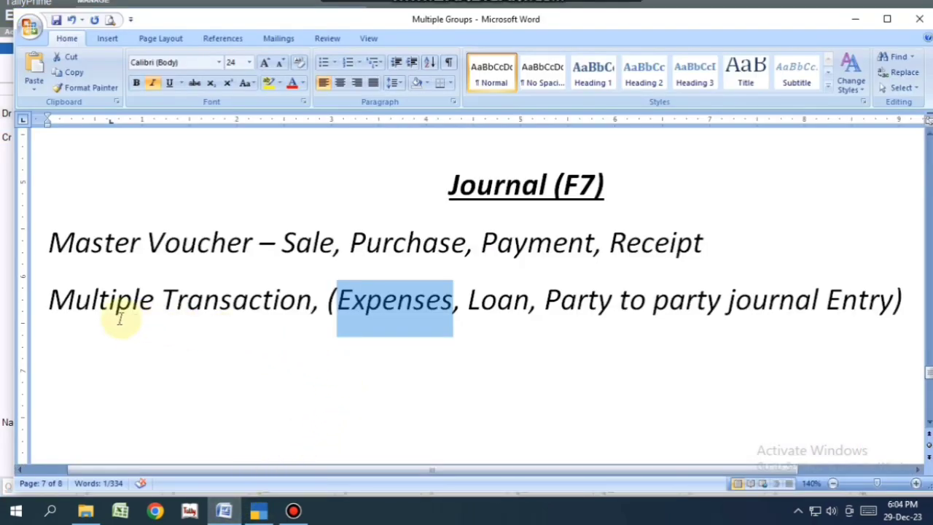
pyautogui.click(51, 299)
pyautogui.moveTo(51, 299); pyautogui.dragTo(283, 307)
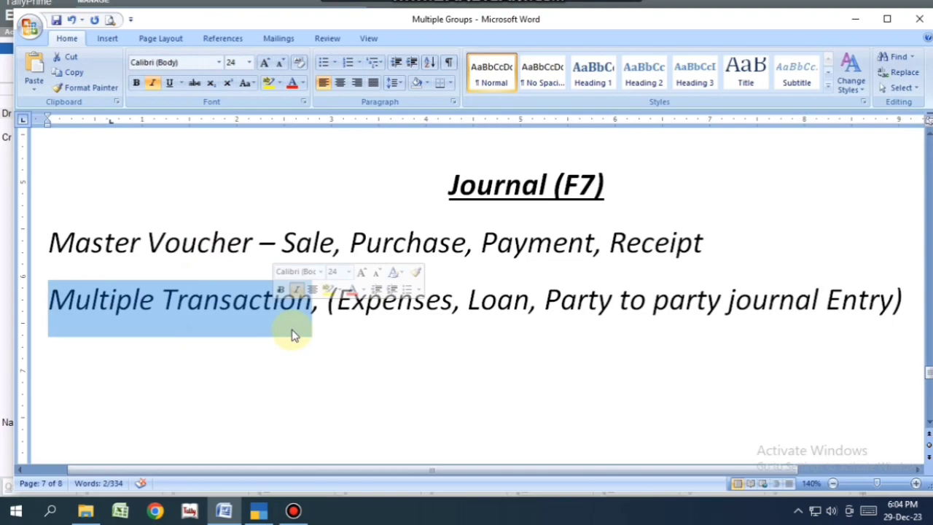
pyautogui.hotkey('alt', 'Tab')
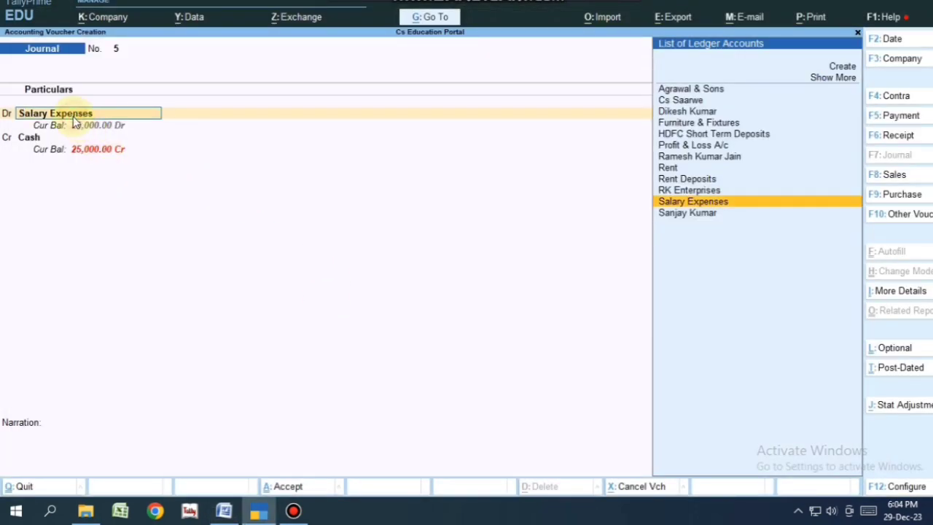
# Replace the Cash credit line with a 12,000 debit to the Rent ledger.
pyautogui.press('Return')
pyautogui.press('Return')
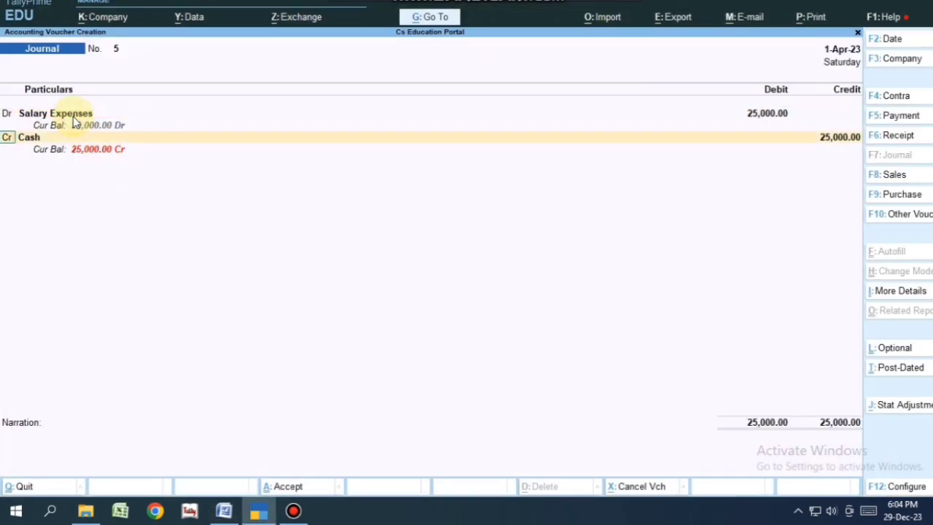
pyautogui.press('Return')
pyautogui.write('Re')
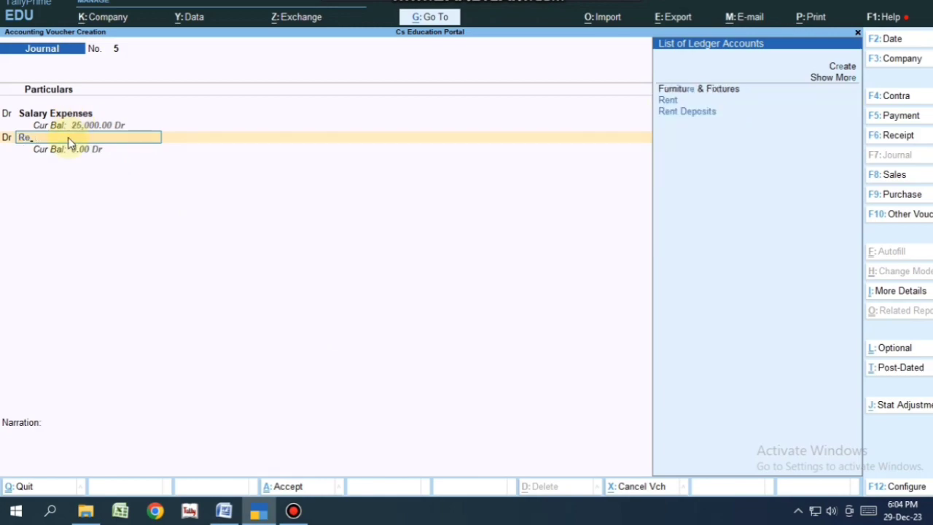
pyautogui.write('n')
pyautogui.press('Return')
pyautogui.write('12,000')
pyautogui.press('Return')
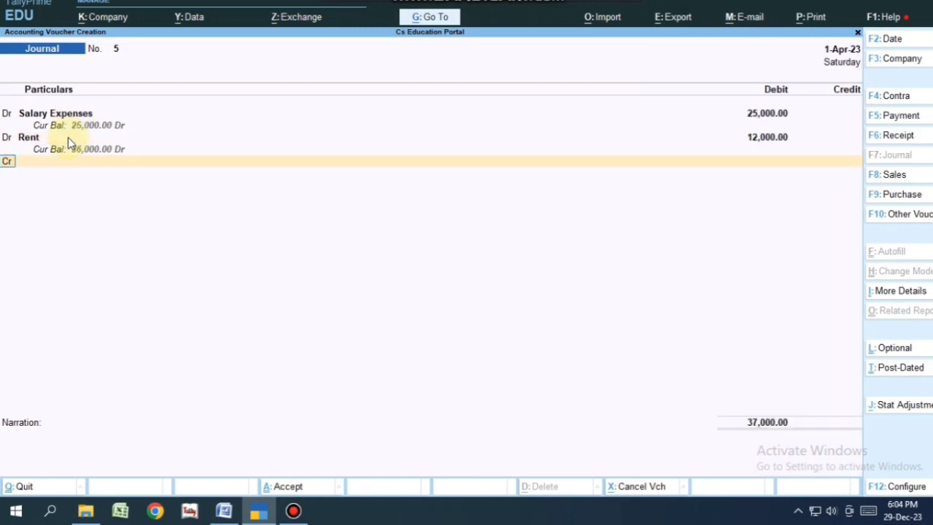
# Add a debit line of 5,000 for a new Electricity Bill ledger below Rent.
pyautogui.write('D')
pyautogui.press('Return')
pyautogui.write('El')
pyautogui.press('Return')
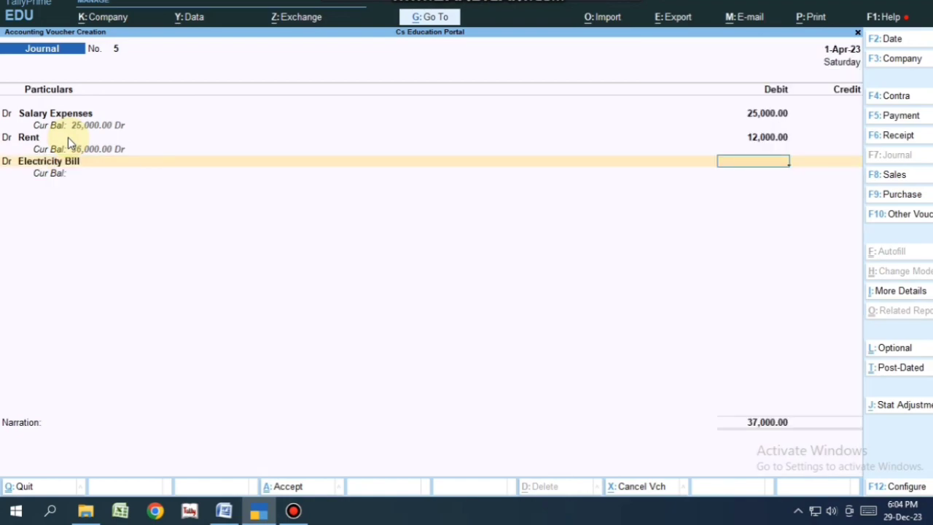
pyautogui.write('5,000')
pyautogui.press('Return')
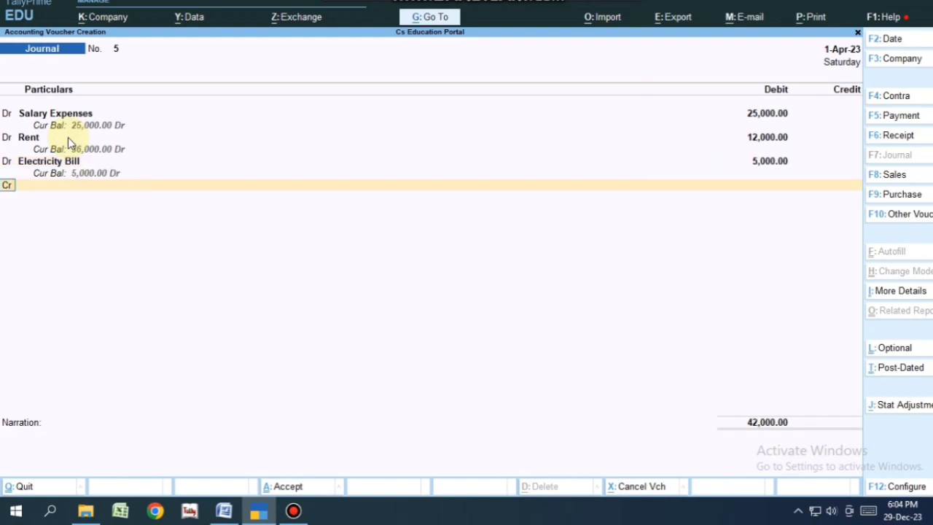
# Add a debit line of 1,200 for a new Water Jaar Bill ledger below Electricity Bill.
pyautogui.press('Return')
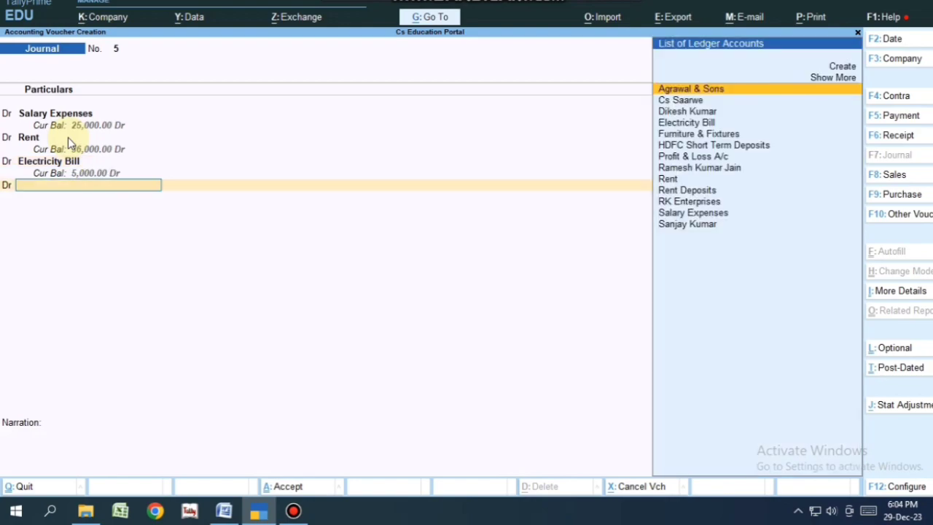
pyautogui.write('w')
pyautogui.press('Return')
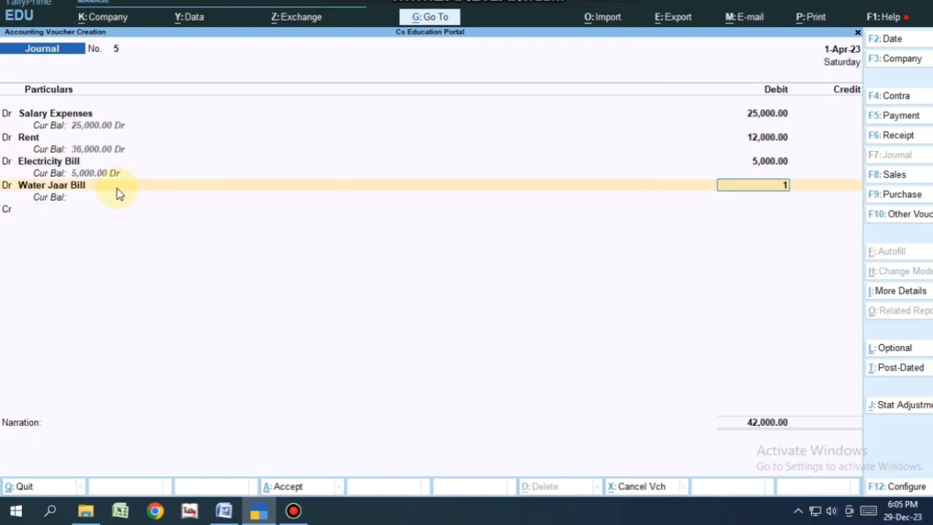
pyautogui.write('1200')
pyautogui.press('Return')
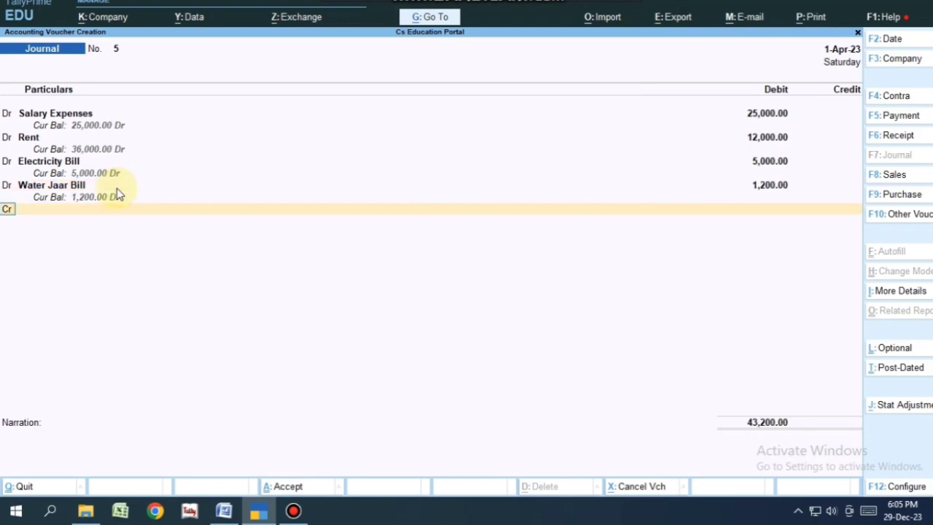
# Credit Cash with the balancing amount of 43,200 for the four expense debits.
pyautogui.press('Return')
pyautogui.write('Cas')
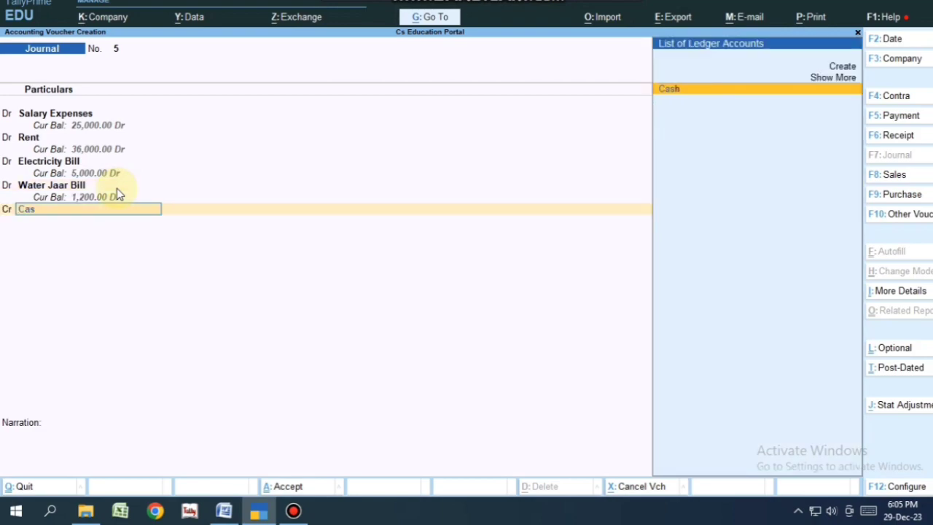
pyautogui.press('Return')
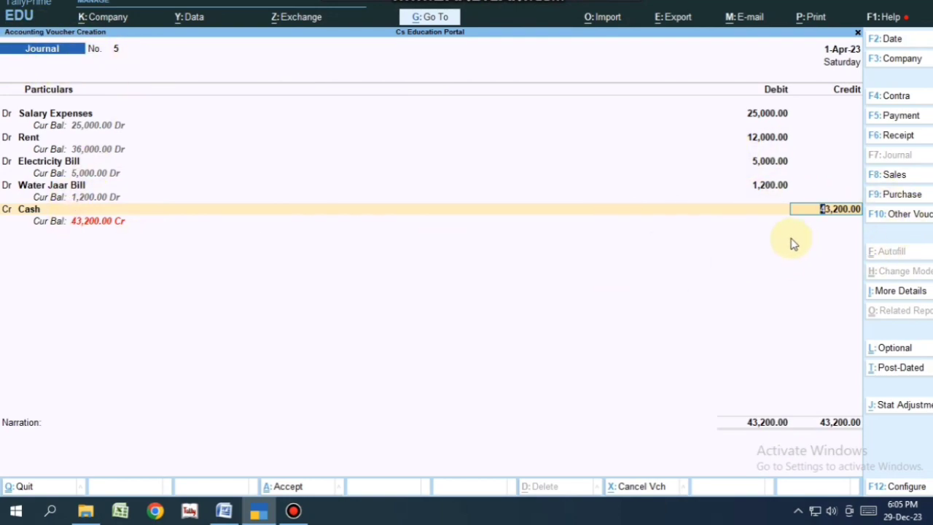
# Save the multi-expense journal voucher and switch to the Journal (F7) notes in Microsoft Word.
pyautogui.hotkey('ctrl', 'a')
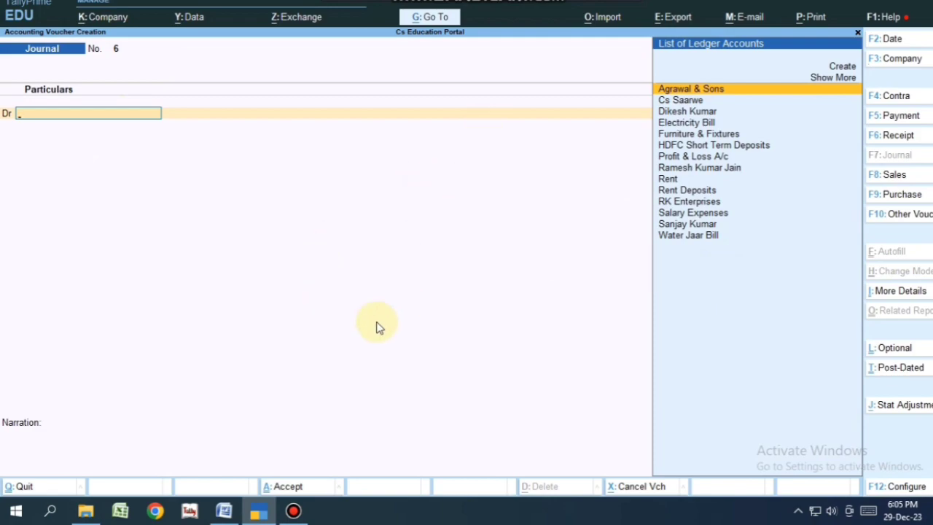
pyautogui.click(224, 511)
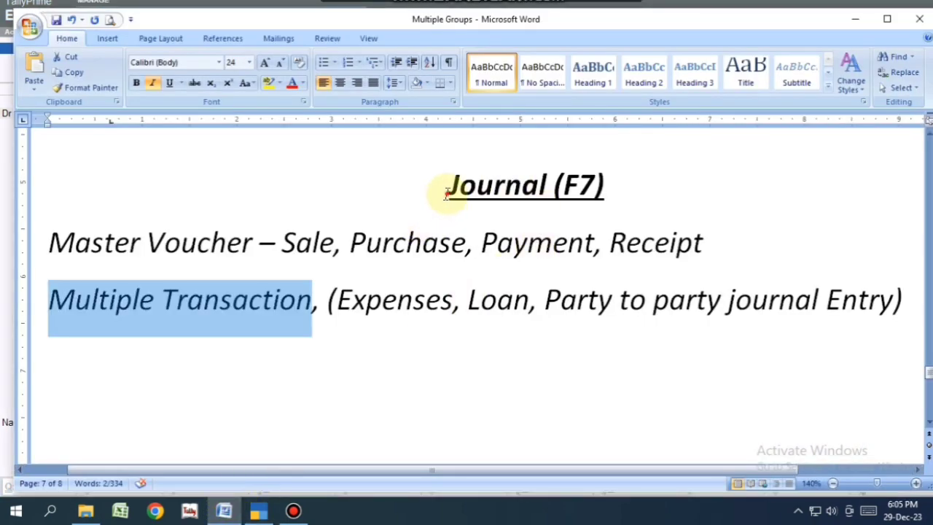
pyautogui.moveTo(446, 186); pyautogui.dragTo(616, 191)
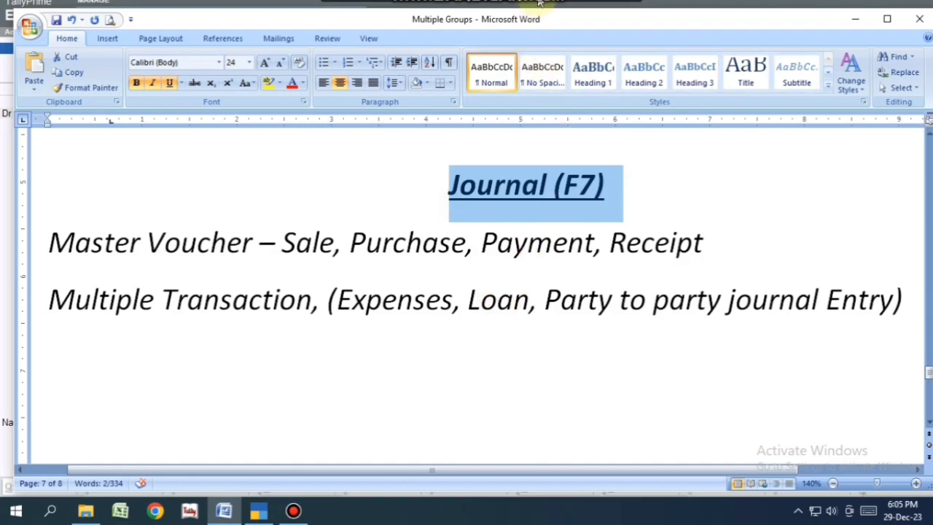
# Examine the voucher diagram's Sales Based branch, covering the Sale, Purchase, Debit Note and Credit Note vouchers.
pyautogui.click(505, 292)
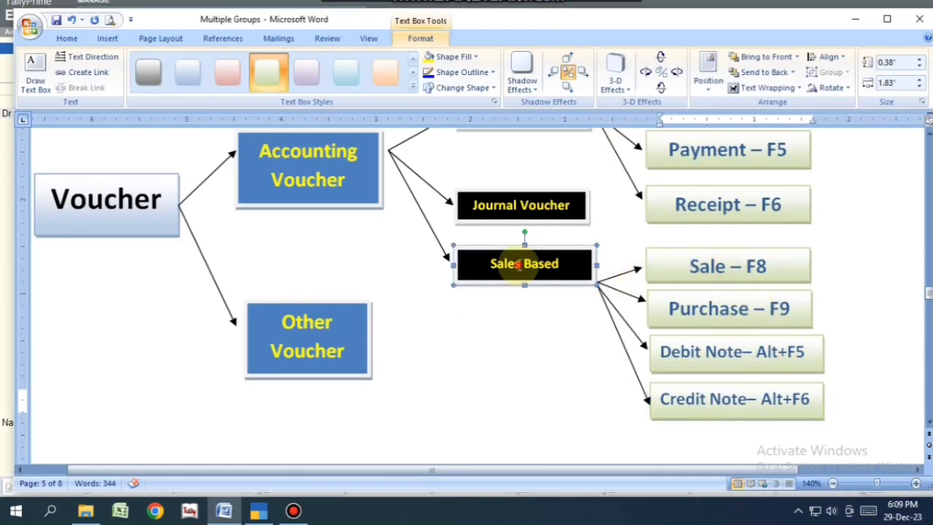
pyautogui.click(514, 264)
pyautogui.tripleClick(485, 266)
pyautogui.moveTo(670, 265); pyautogui.dragTo(807, 274)
pyautogui.click(674, 309)
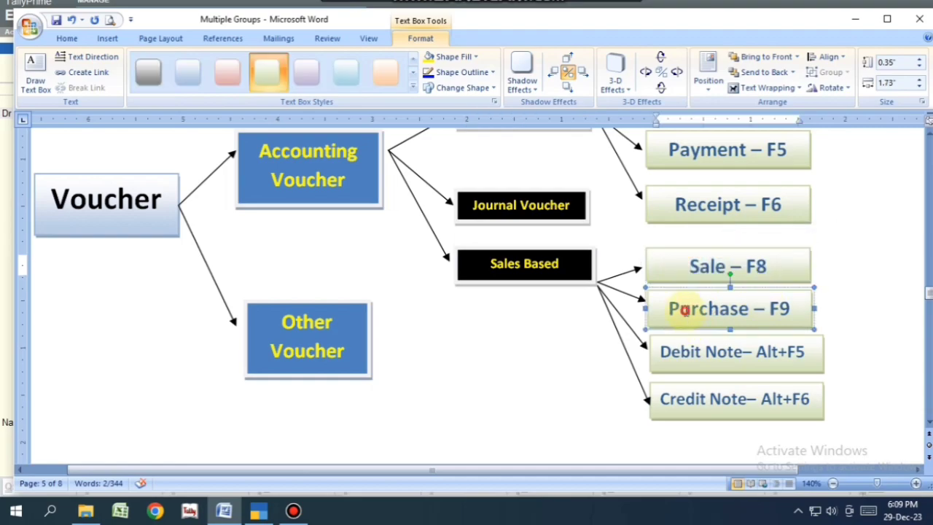
pyautogui.click(681, 351)
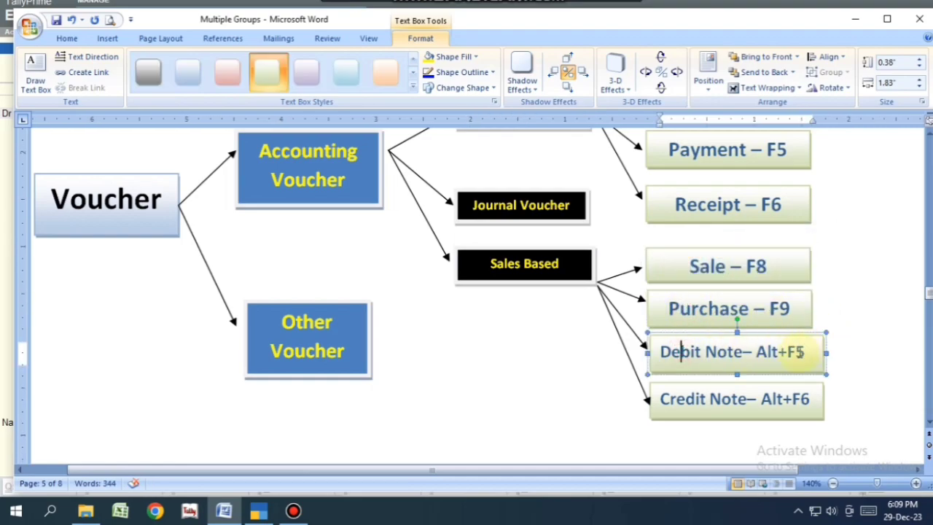
pyautogui.click(669, 399)
pyautogui.click(711, 267)
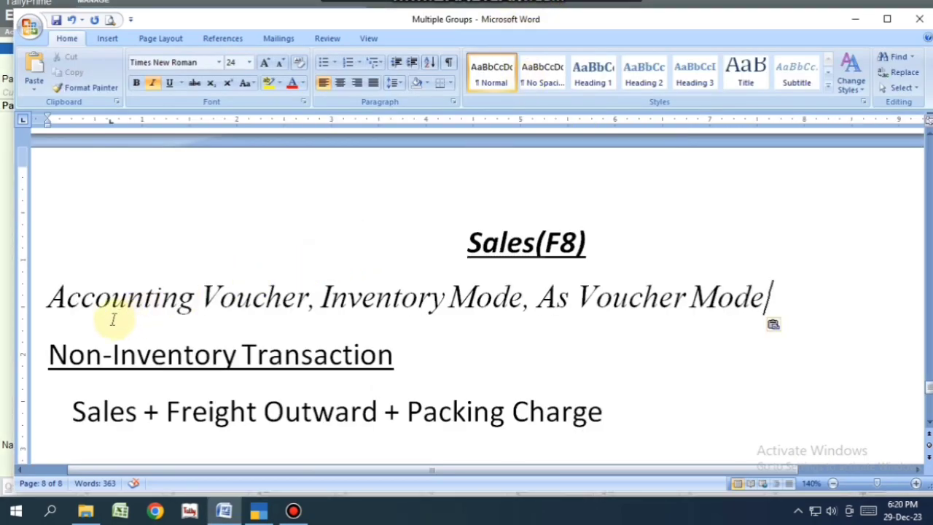
# Review the Sales (F8) notes on the three voucher modes and the non-inventory and inventory transaction types.
pyautogui.moveTo(48, 296); pyautogui.dragTo(249, 309)
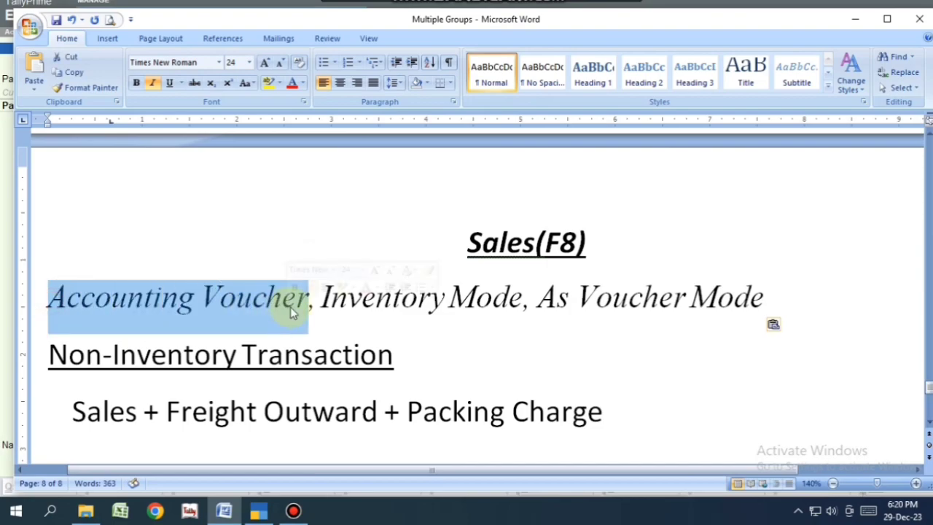
pyautogui.moveTo(323, 299); pyautogui.dragTo(735, 292)
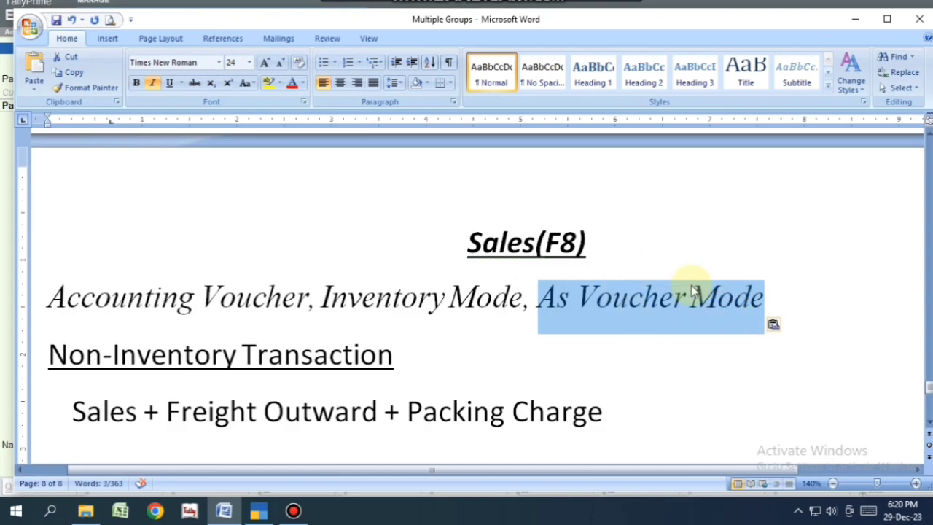
pyautogui.click(645, 295)
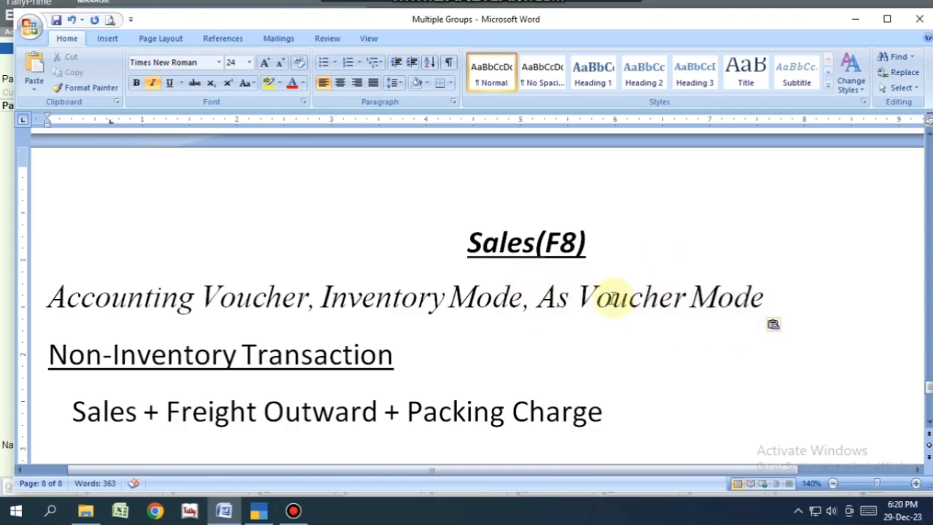
pyautogui.scroll(-1, 642, 290)
pyautogui.scroll(-1, 642, 290)
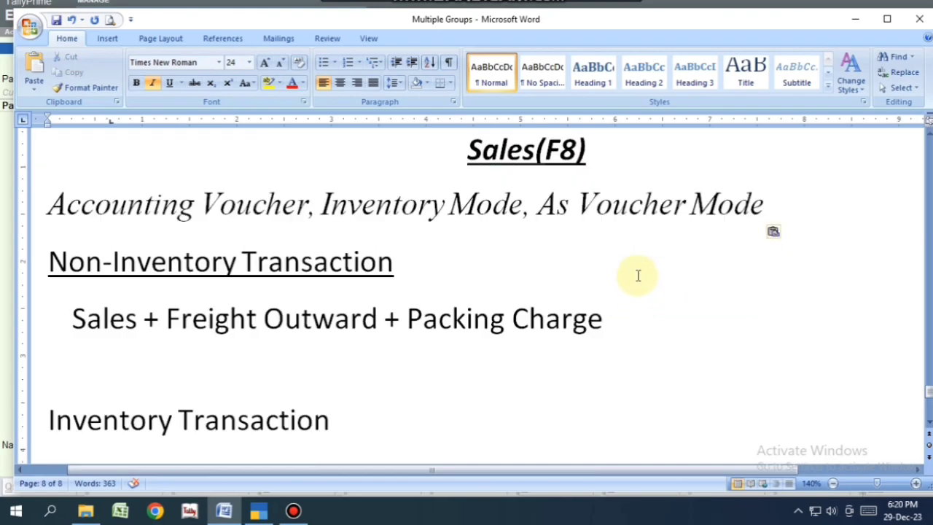
pyautogui.moveTo(51, 261); pyautogui.dragTo(419, 262)
pyautogui.moveTo(46, 413); pyautogui.dragTo(308, 416)
pyautogui.scroll(2, 312, 244)
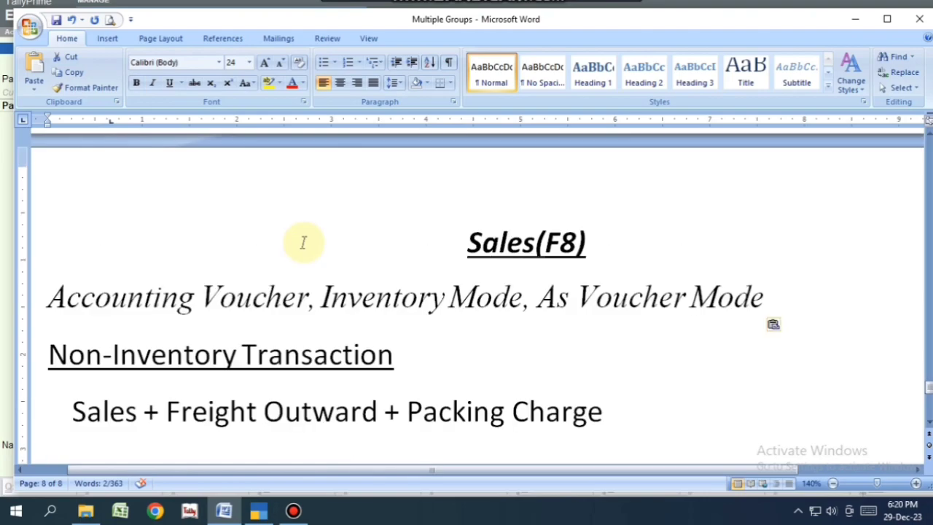
pyautogui.scroll(-1, 312, 258)
pyautogui.moveTo(49, 308); pyautogui.dragTo(412, 309)
pyautogui.moveTo(63, 248); pyautogui.dragTo(255, 247)
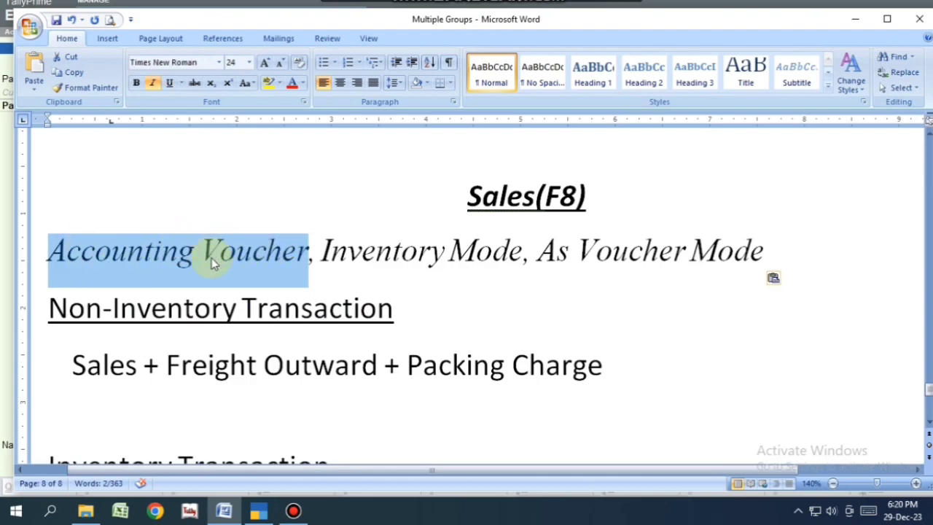
# Switch to TallyPrime and open a sales voucher in Accounting Invoice mode.
pyautogui.click(258, 510)
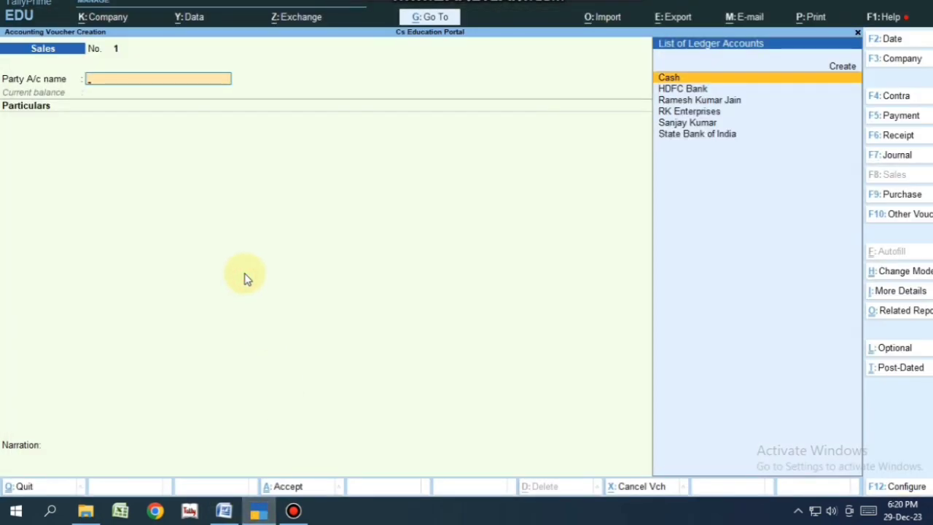
pyautogui.press('Escape')
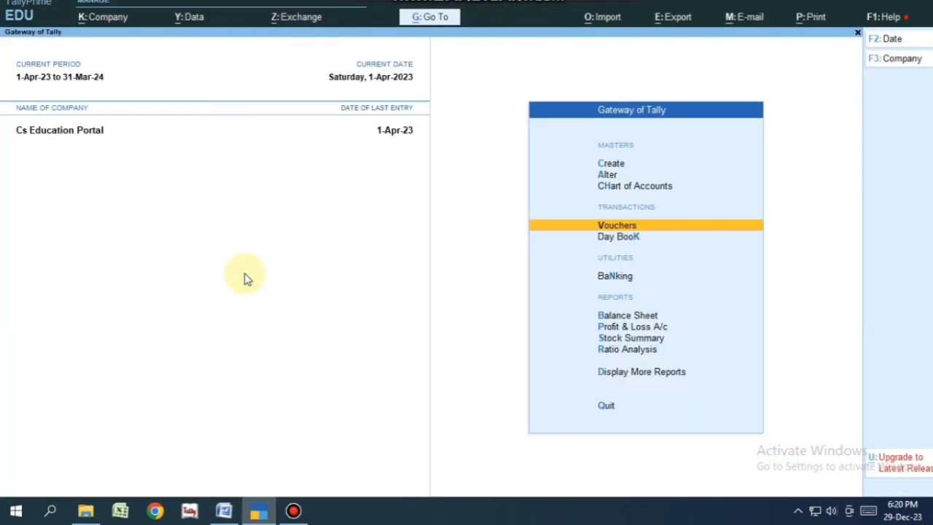
pyautogui.click(603, 230)
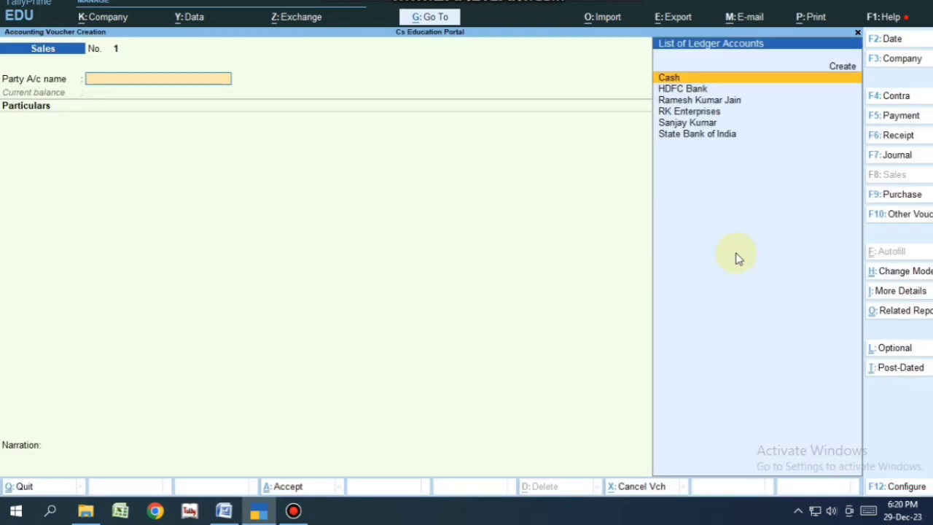
pyautogui.click(899, 271)
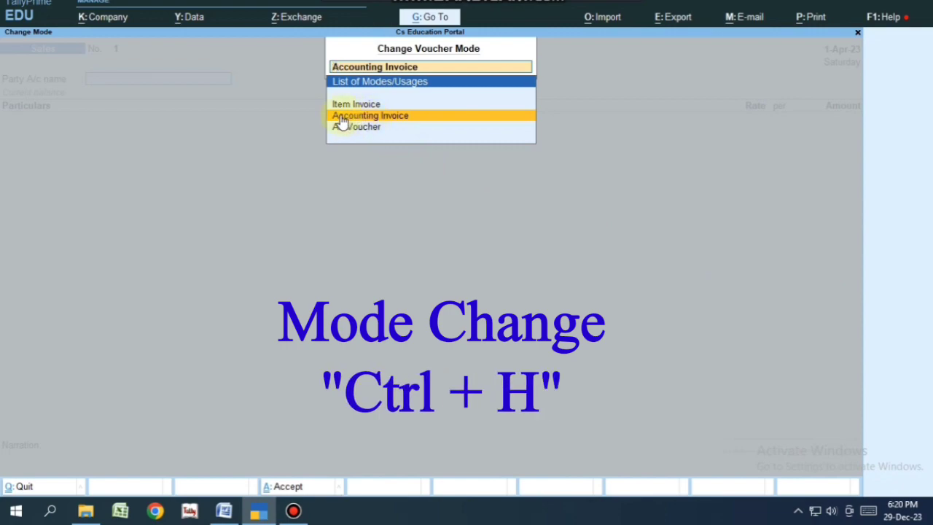
pyautogui.click(392, 119)
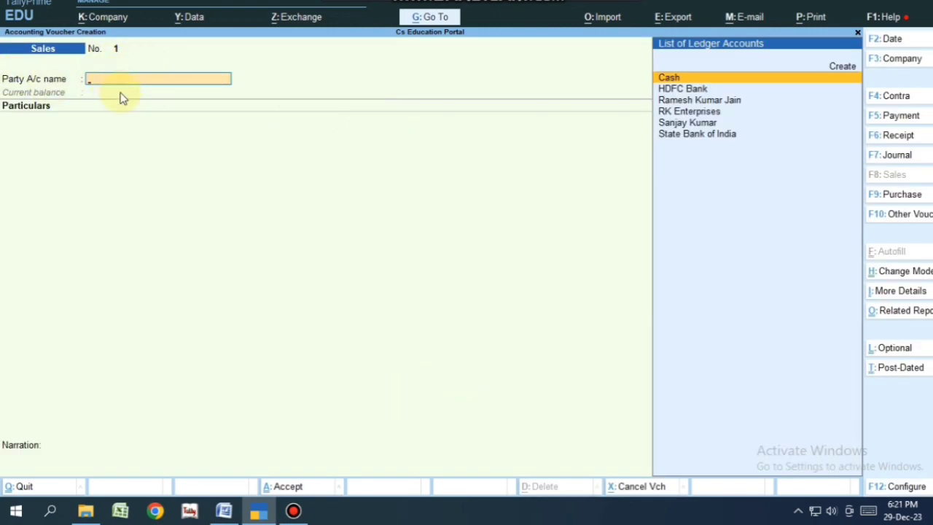
# Set Cash as the party account and accept the blank dispatch details and default party details.
pyautogui.click(672, 79)
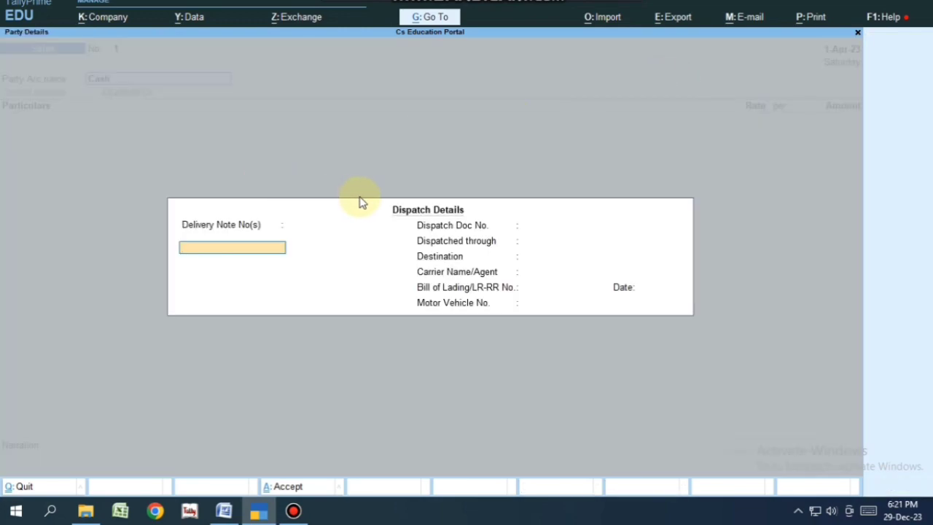
pyautogui.hotkey('ctrl', 'a')
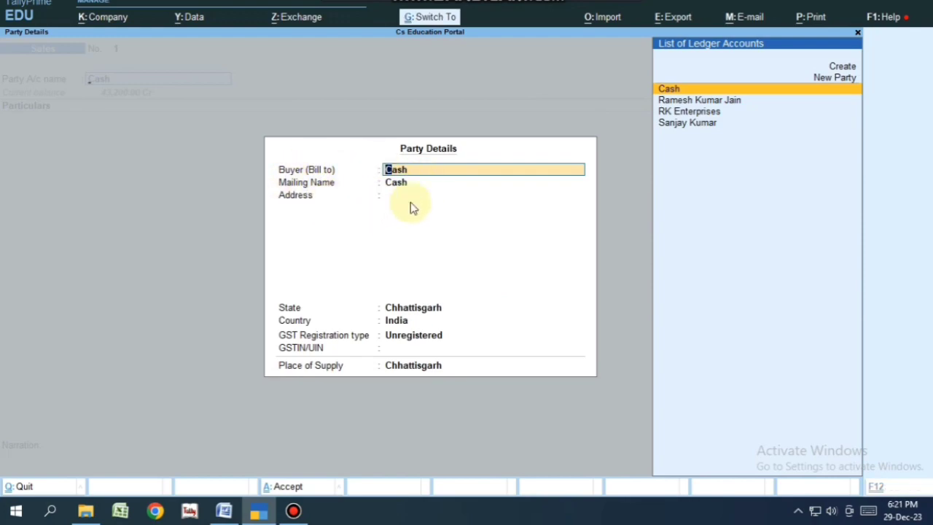
pyautogui.hotkey('ctrl', 'a')
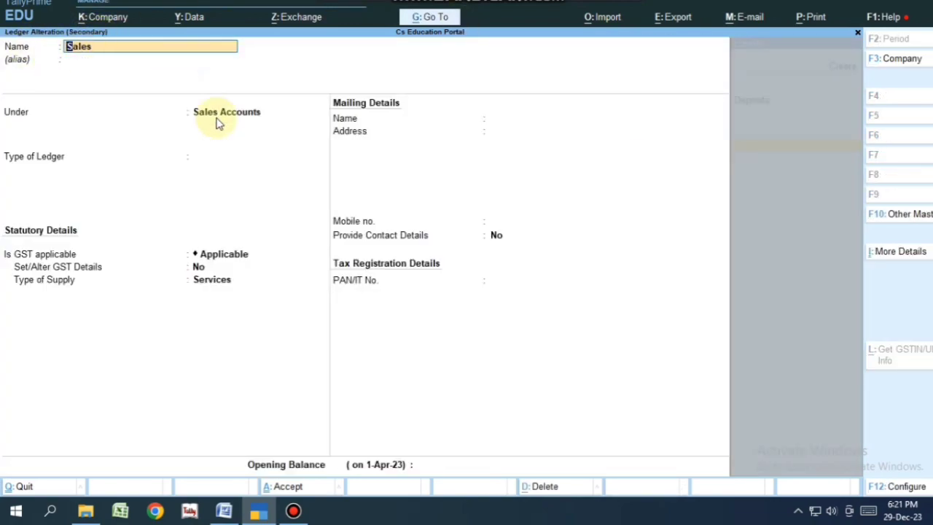
# Quit the Sales ledger alteration and enter 1,000 as the amount of the voucher's Sales line.
pyautogui.press('BackSpace')
pyautogui.press('Escape')
pyautogui.press('y')
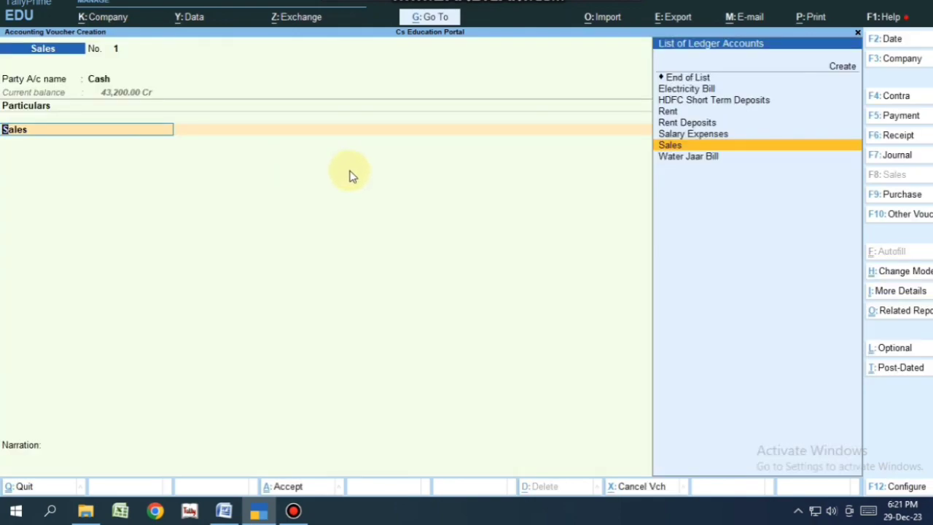
pyautogui.press('Return')
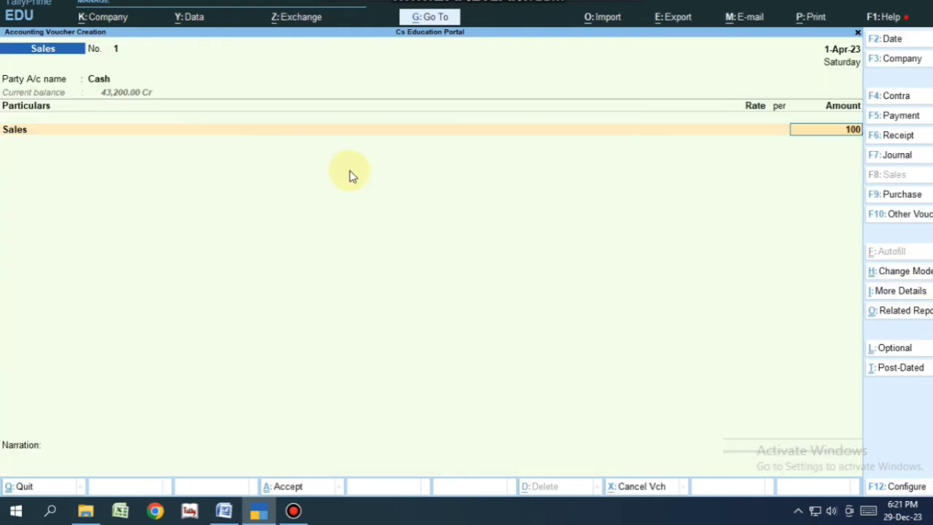
pyautogui.press('Return')
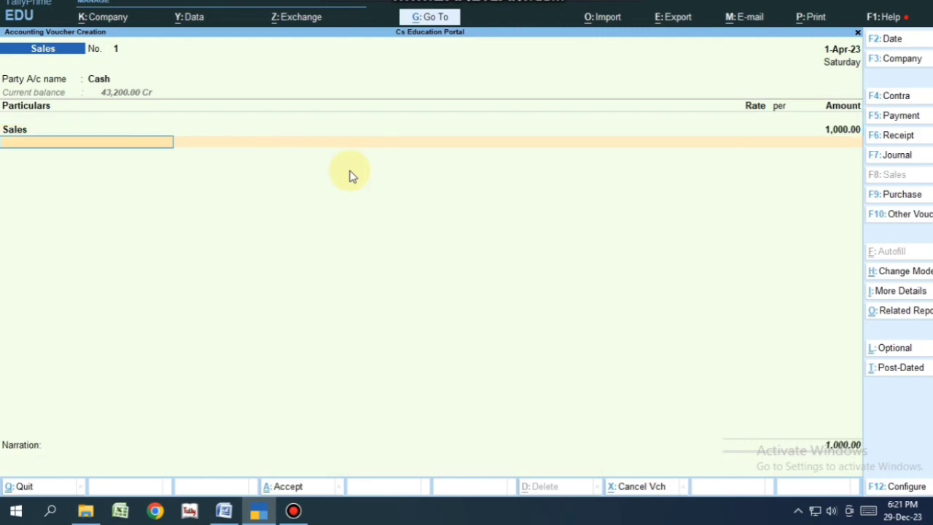
# End the particulars list and save the cash sales voucher with a blank narration.
pyautogui.press('Return')
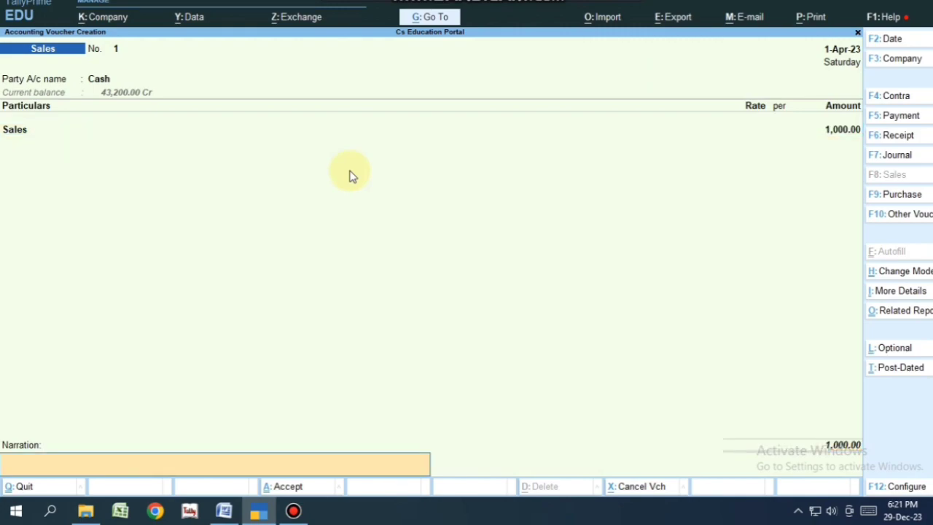
pyautogui.press('Return')
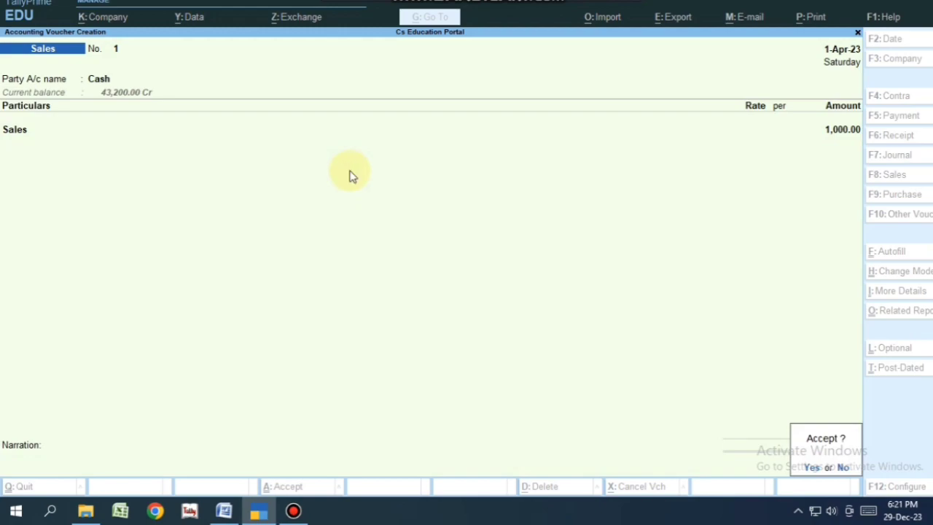
pyautogui.press('Return')
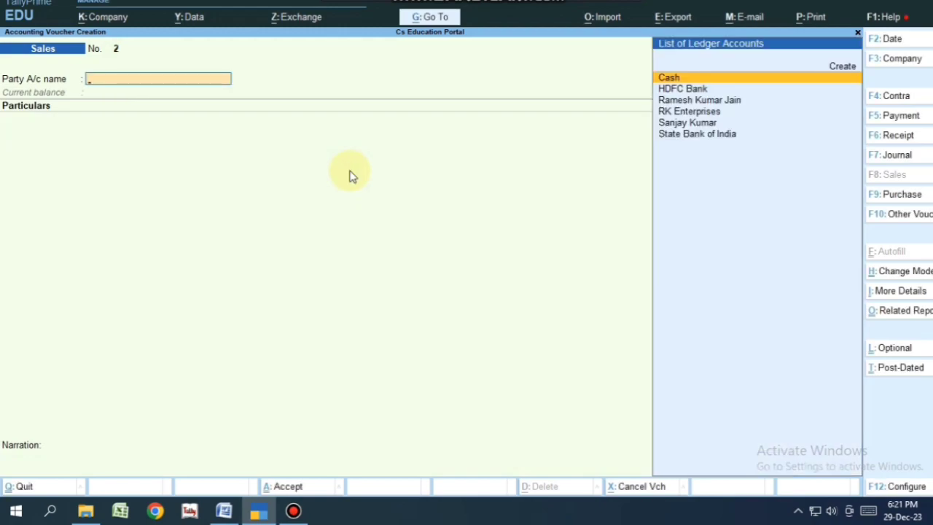
# Review the Sales + Freight Outward + Packing Charge line in the Word notes and return to TallyPrime.
pyautogui.moveTo(75, 320); pyautogui.dragTo(707, 323)
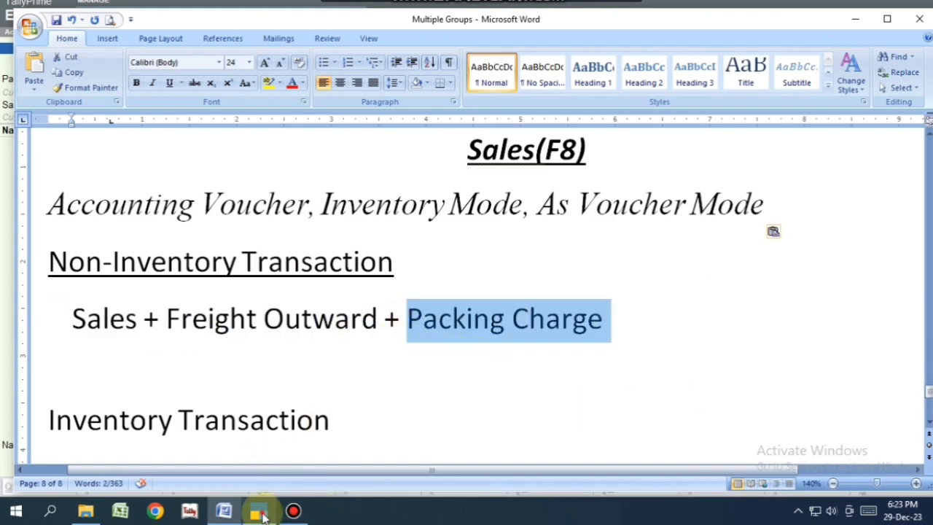
pyautogui.click(259, 513)
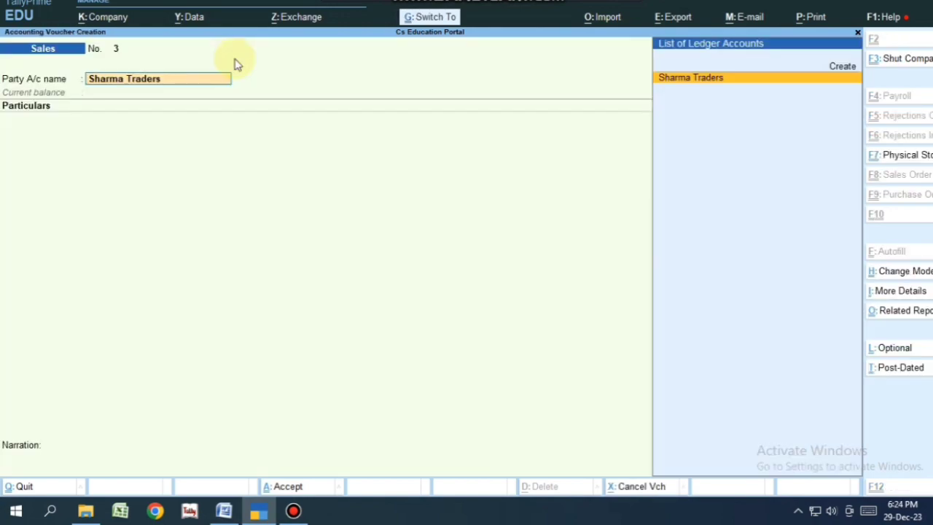
# Set Sharma Traders as the sales voucher's party and accept its dispatch and party details.
pyautogui.press('Return')
pyautogui.press('Return')
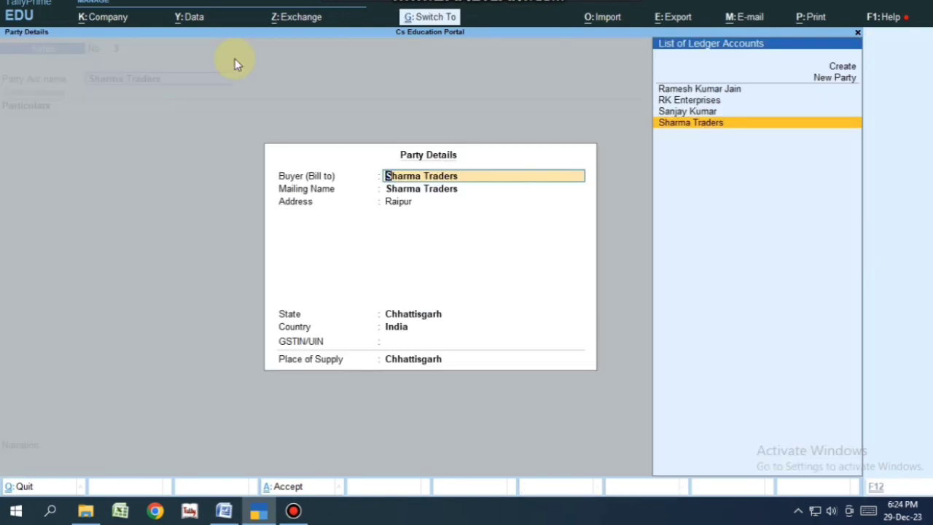
pyautogui.press('Return')
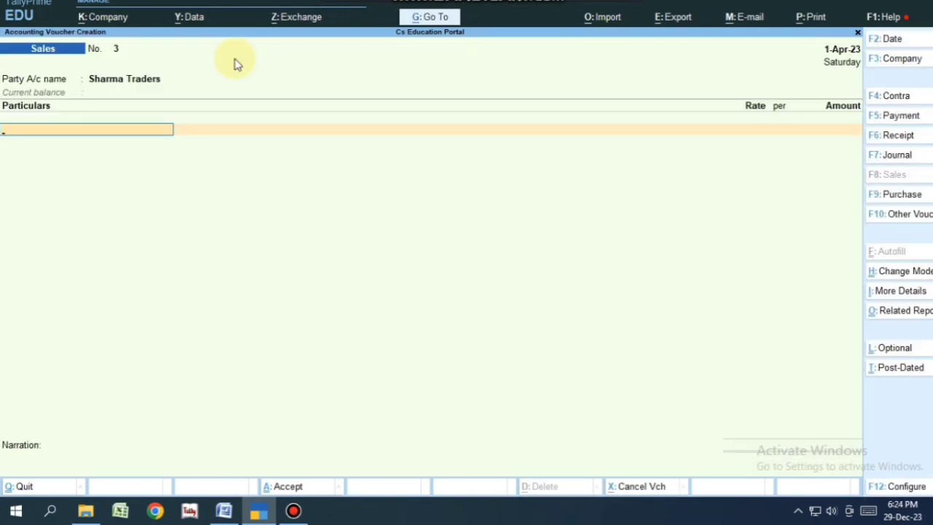
# Add a Sales line of 25,000 to the Sharma Traders voucher.
pyautogui.write('Sal')
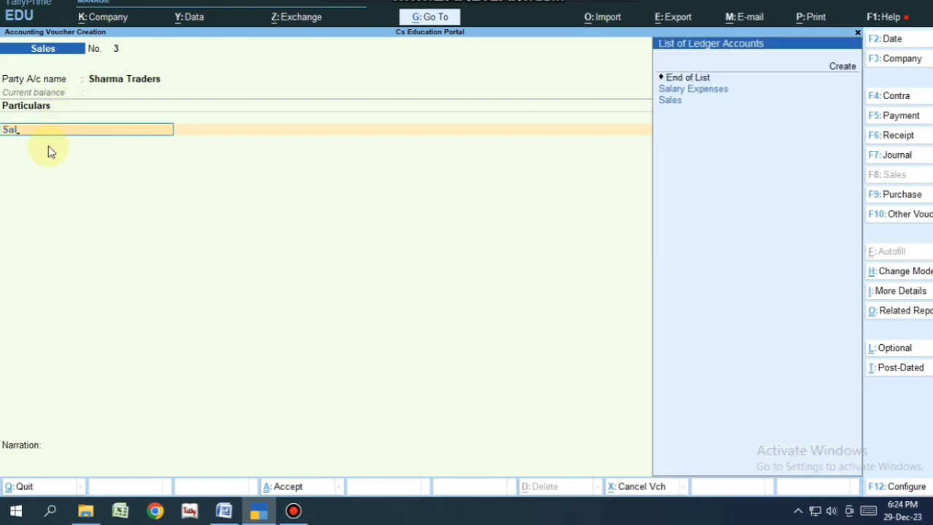
pyautogui.press('Down')
pyautogui.press('Return')
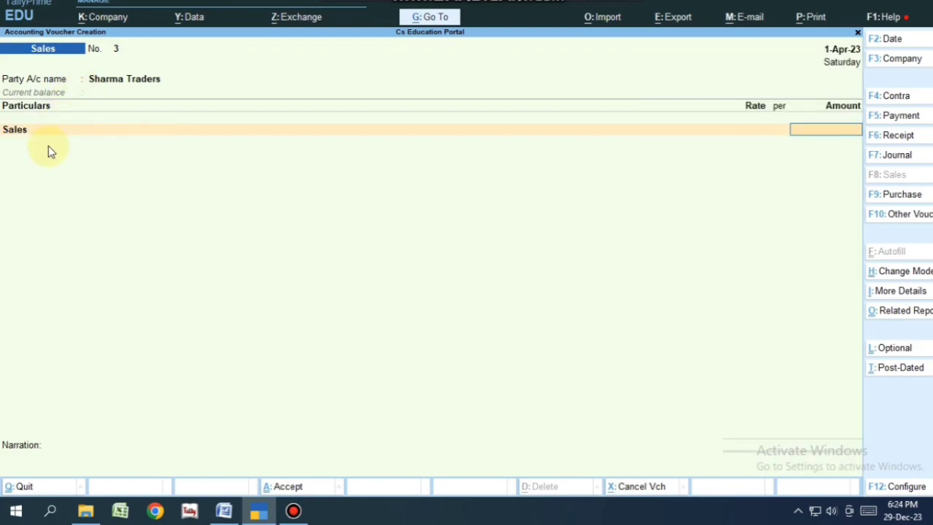
pyautogui.write('25,000')
pyautogui.press('Return')
# Create a secondary ledger named Freight Outward and place it under the Indirect Incomes group.
pyautogui.hotkey('alt', 'c')
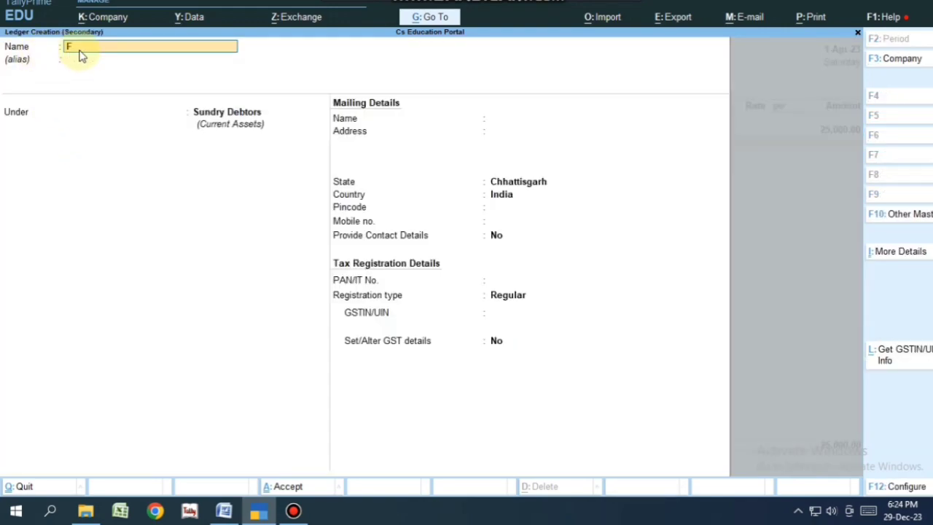
pyautogui.write('Freight Outward')
pyautogui.press('Return')
pyautogui.press('Return')
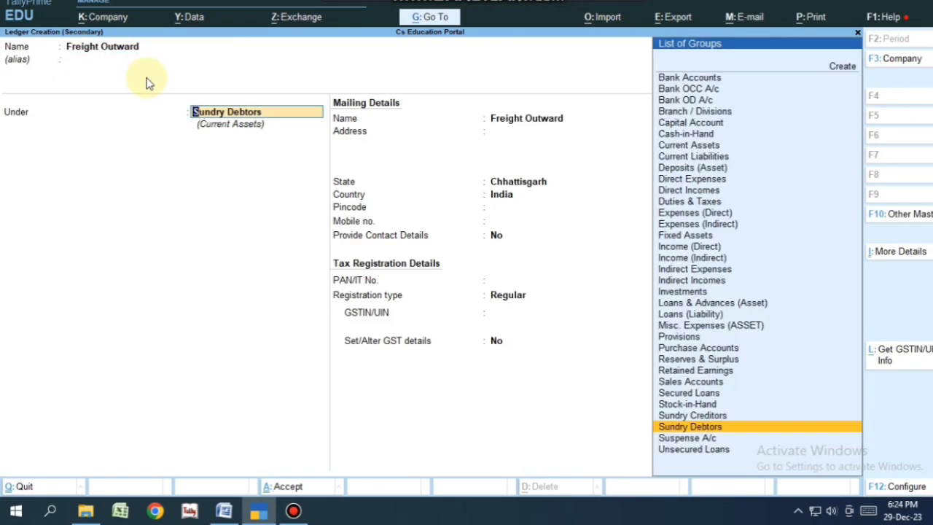
pyautogui.press('Return')
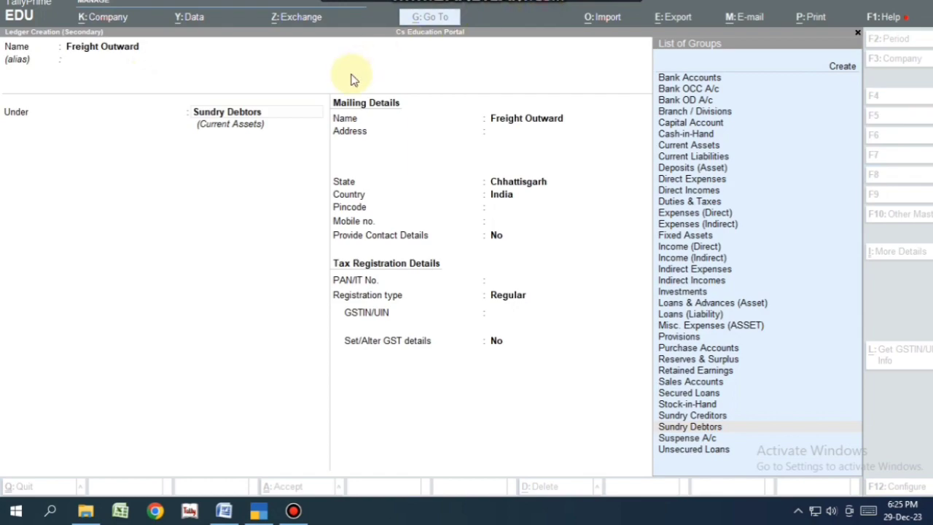
pyautogui.click(259, 113)
pyautogui.write('S')
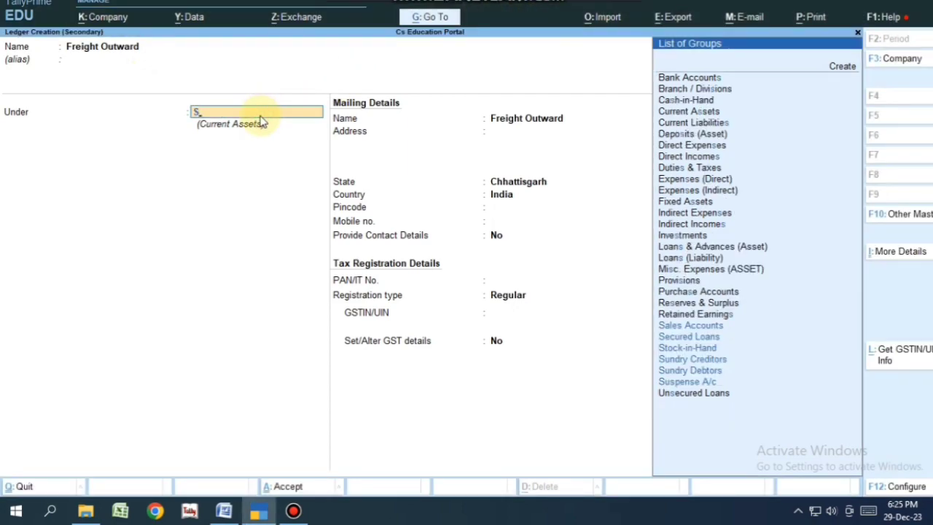
pyautogui.press('BackSpace')
pyautogui.write('Ind')
pyautogui.press('Down')
pyautogui.press('Return')
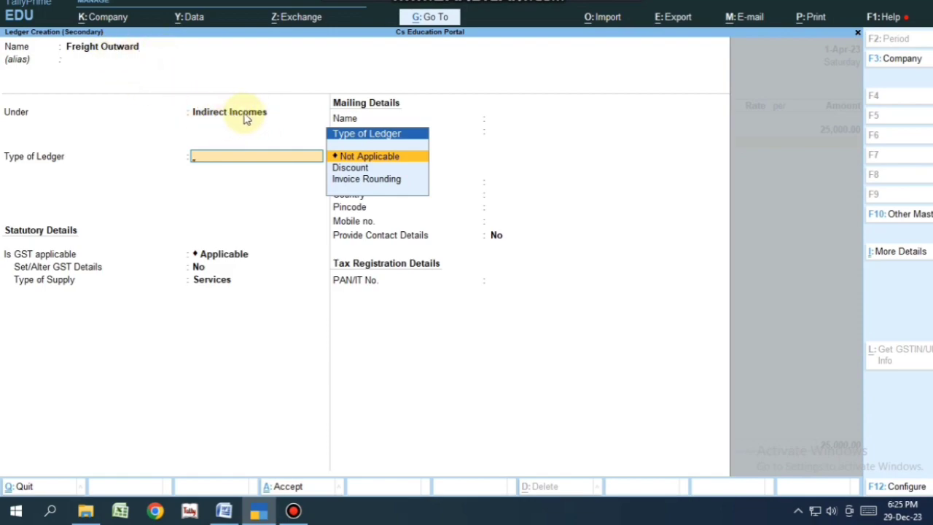
# Save the Freight Outward ledger and charge it at 10% on the Sharma Traders sales voucher.
pyautogui.click(134, 49)
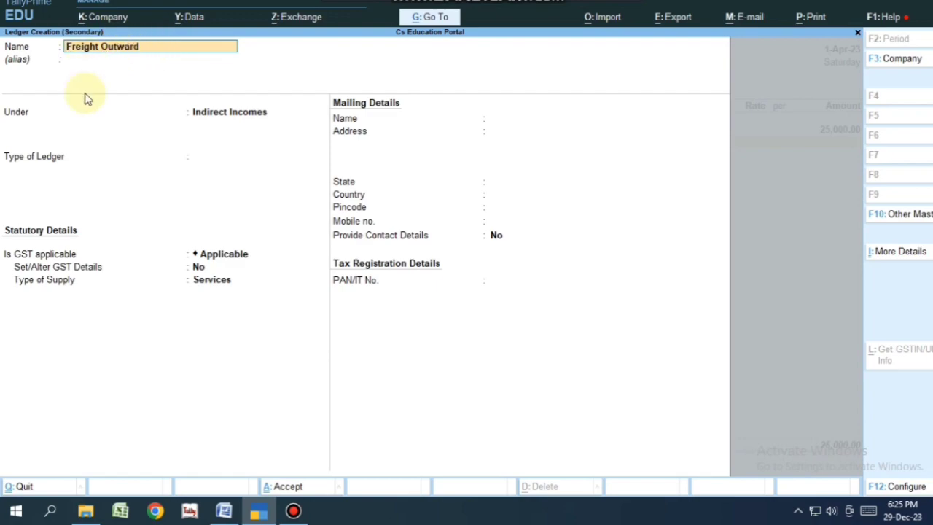
pyautogui.click(258, 112)
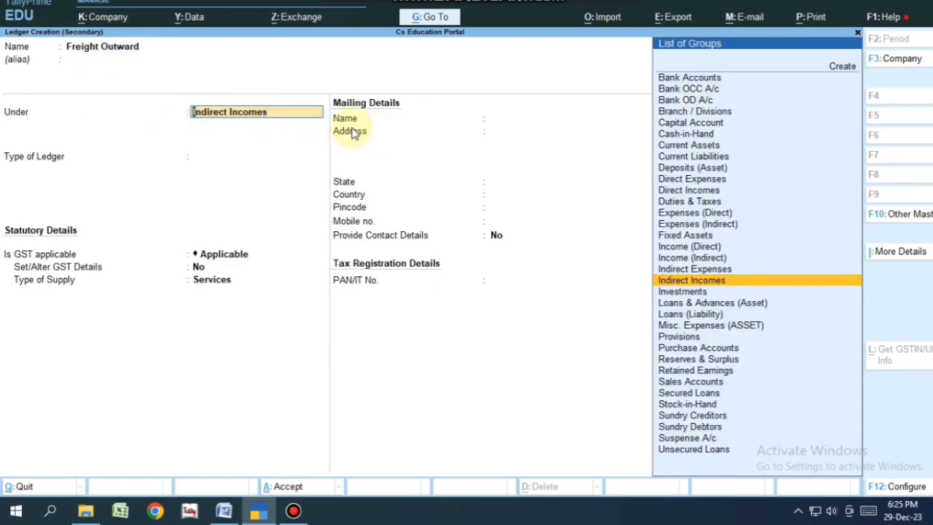
pyautogui.hotkey('ctrl', 'a')
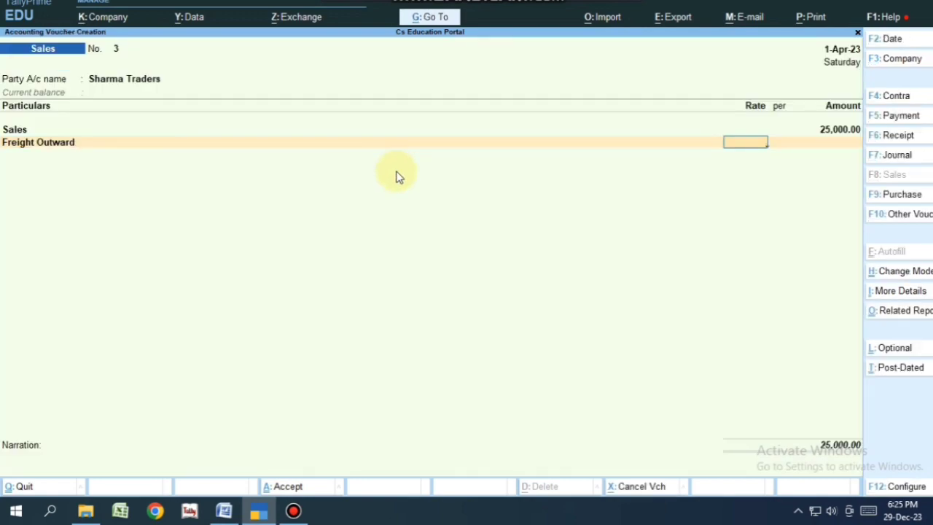
pyautogui.press('Return')
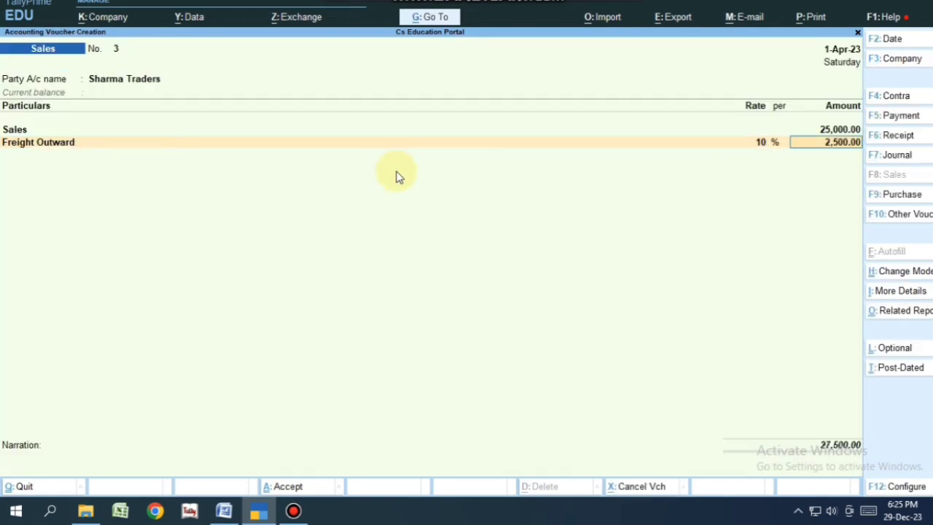
pyautogui.press('Return')
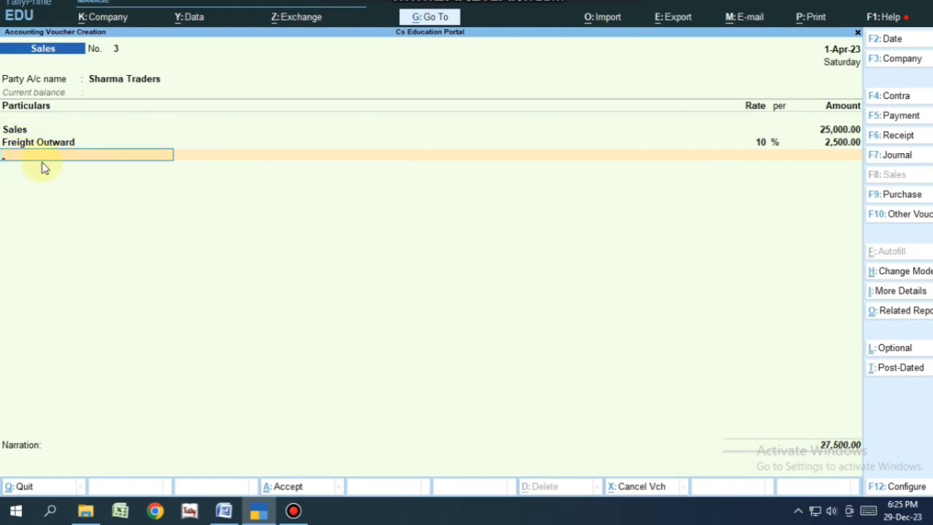
# Create and save a Packing Expenses ledger under Indirect Incomes for the next particulars line.
pyautogui.hotkey('alt', 'c')
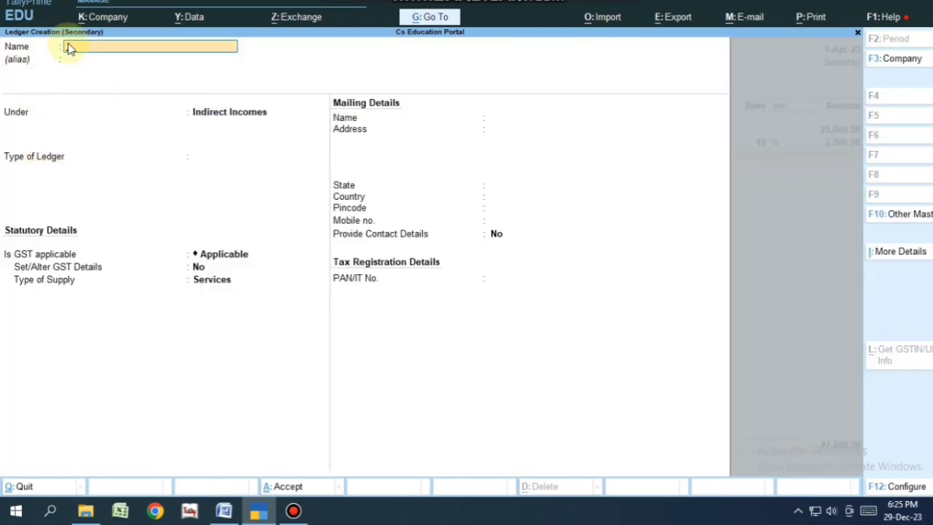
pyautogui.write('Packing Expenses')
pyautogui.press('Return')
pyautogui.press('Return')
pyautogui.press('Return')
pyautogui.hotkey('ctrl', 'a')
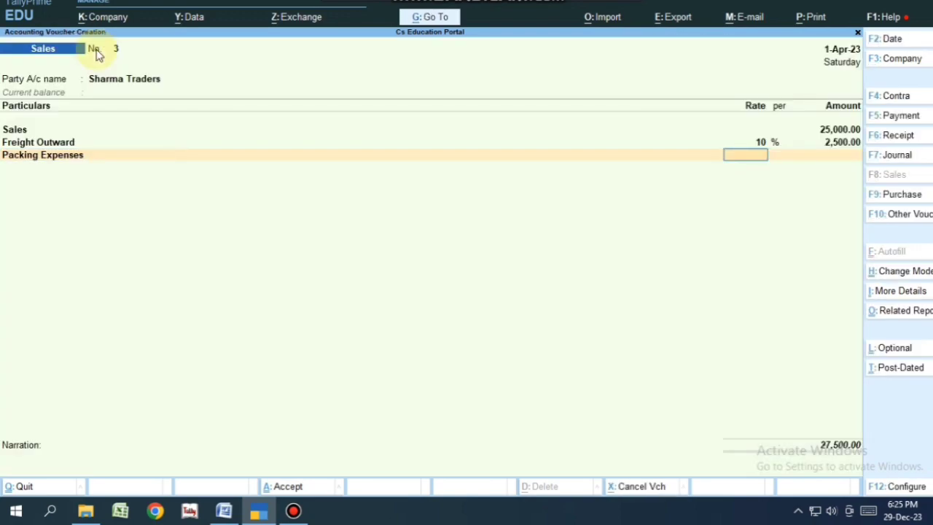
# Charge Packing Expenses at 2% and end the particulars list.
pyautogui.write('2')
pyautogui.press('Return')
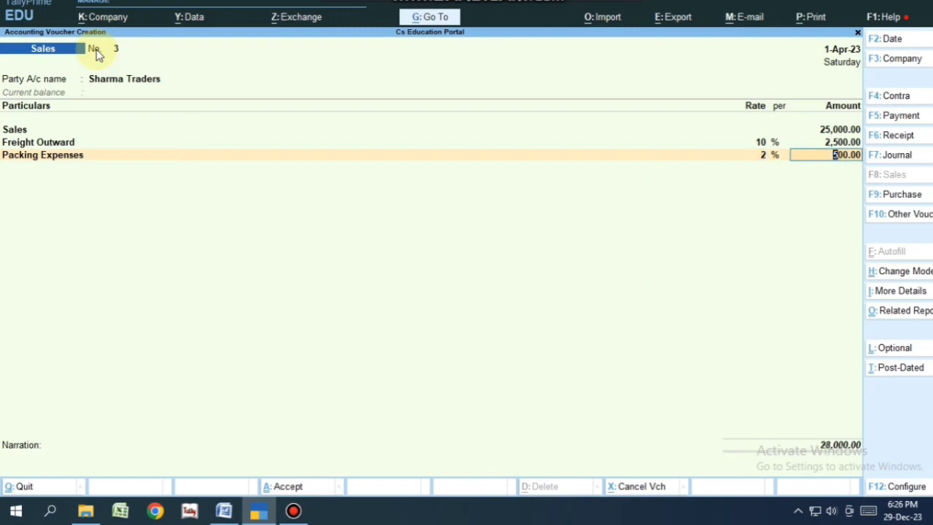
pyautogui.press('Return')
pyautogui.press('Return')
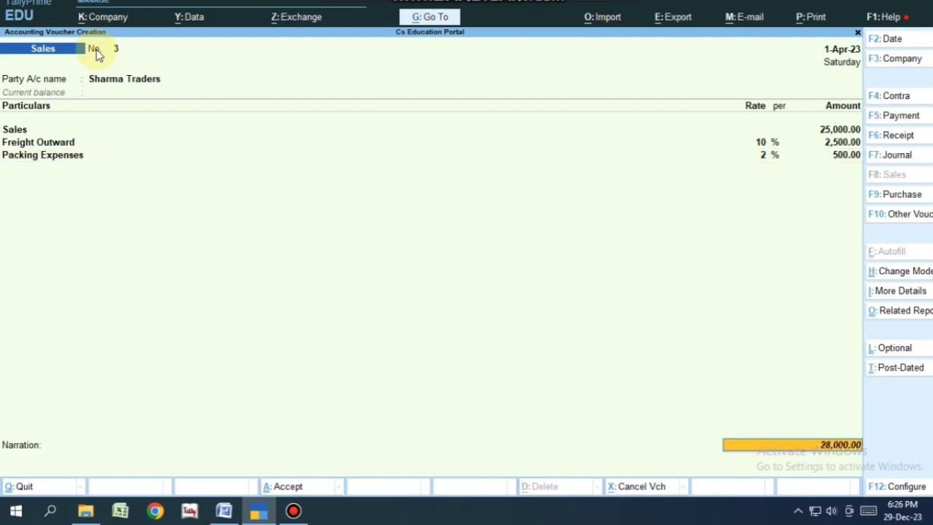
# Set the Sharma Traders bill-wise reference to On Account and save the sales voucher with a blank narration.
pyautogui.press('Down')
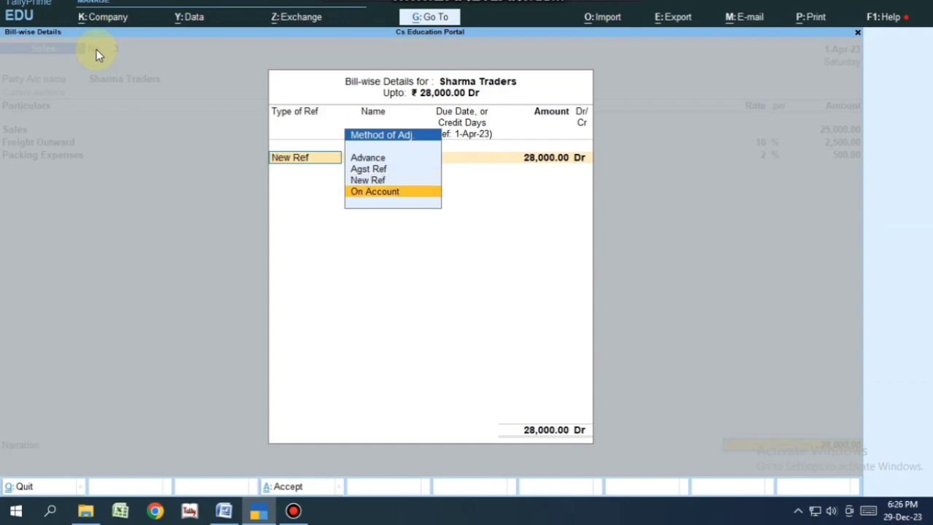
pyautogui.press('Return')
pyautogui.press('Return')
pyautogui.press('Return')
pyautogui.press('Return')
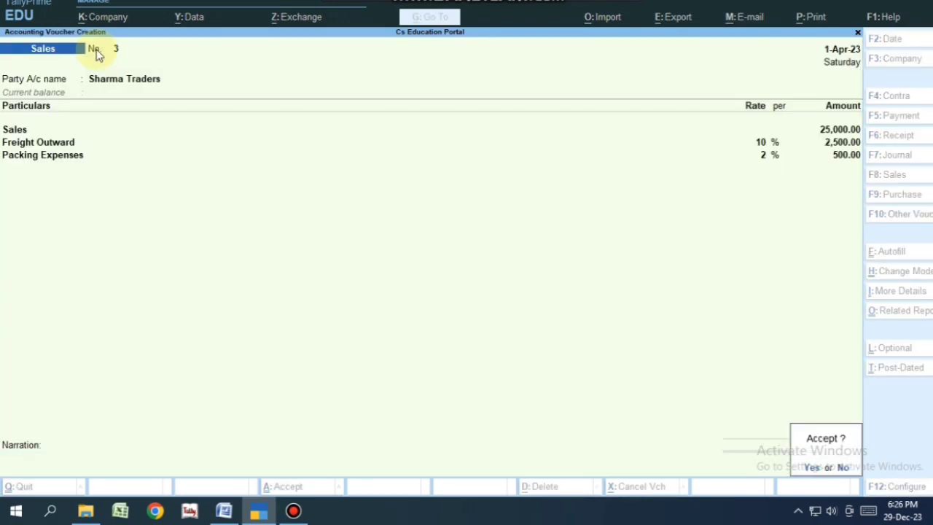
pyautogui.press('Return')
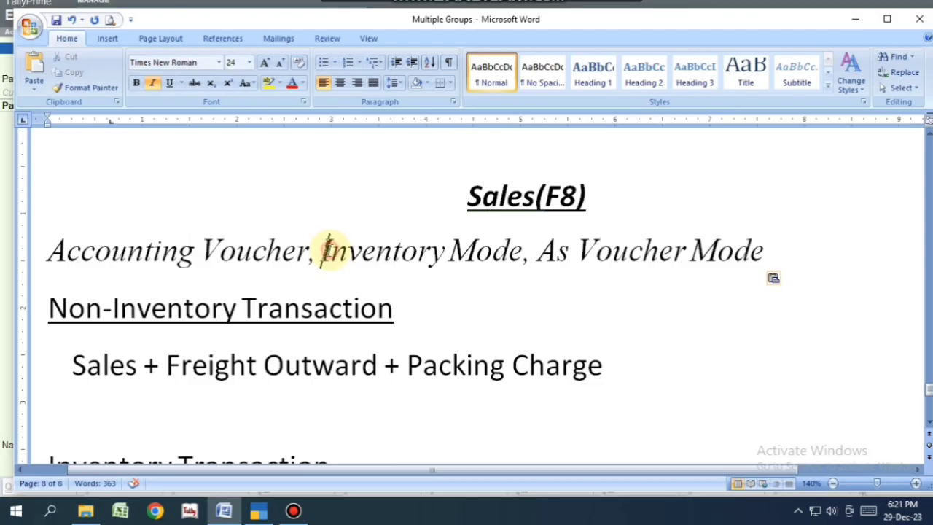
# Highlight Inventory Mode and the Inventory Transaction heading in the Word notes on Sales (F8).
pyautogui.moveTo(321, 250); pyautogui.dragTo(519, 247)
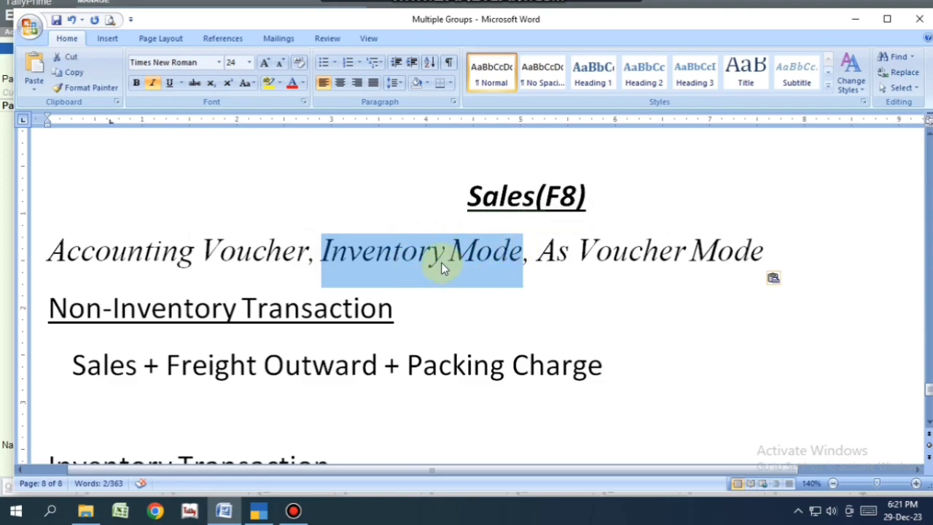
pyautogui.scroll(-3, 441, 260)
pyautogui.click(44, 374)
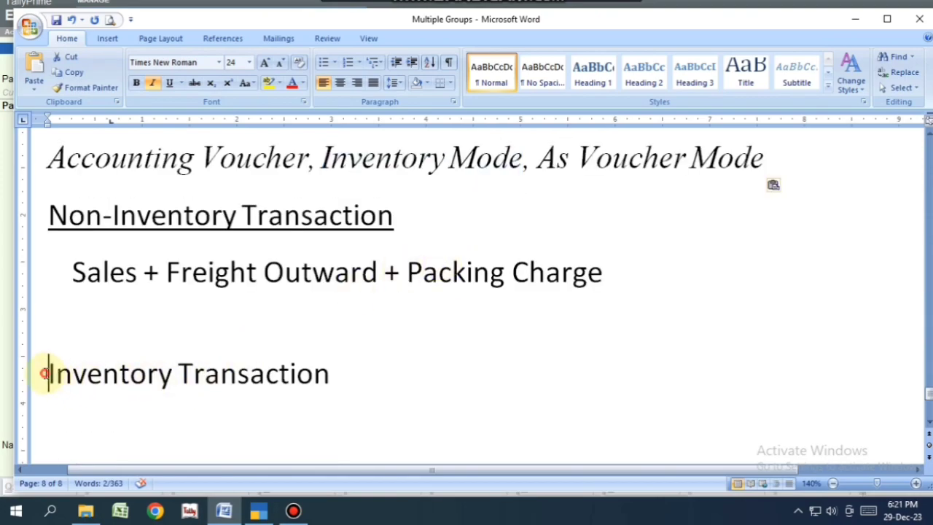
pyautogui.moveTo(43, 374); pyautogui.dragTo(329, 375)
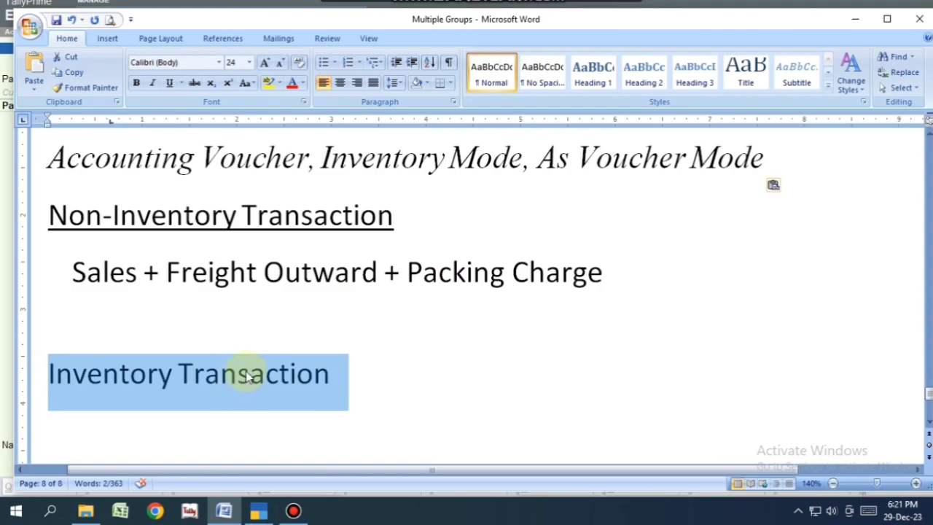
# Switch to TallyPrime and change the sales voucher mode to Item Invoice.
pyautogui.click(264, 510)
pyautogui.click(891, 273)
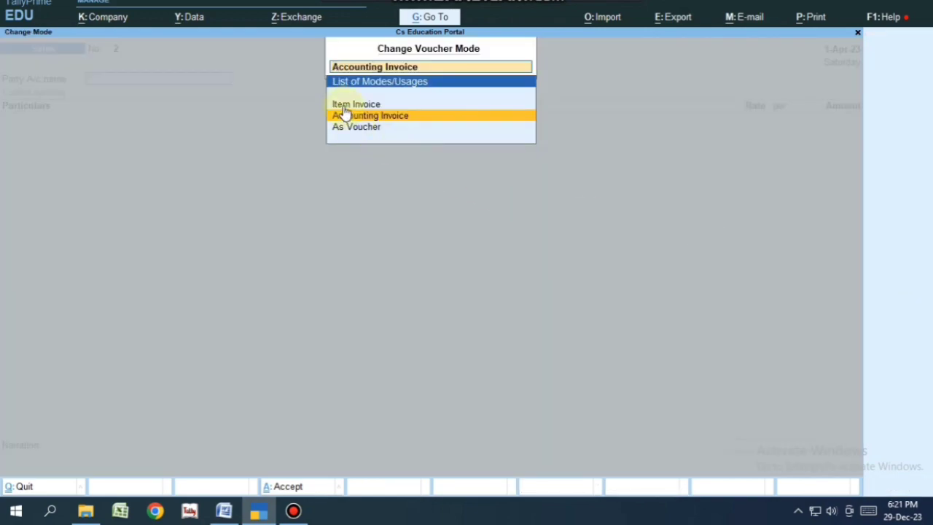
pyautogui.click(395, 110)
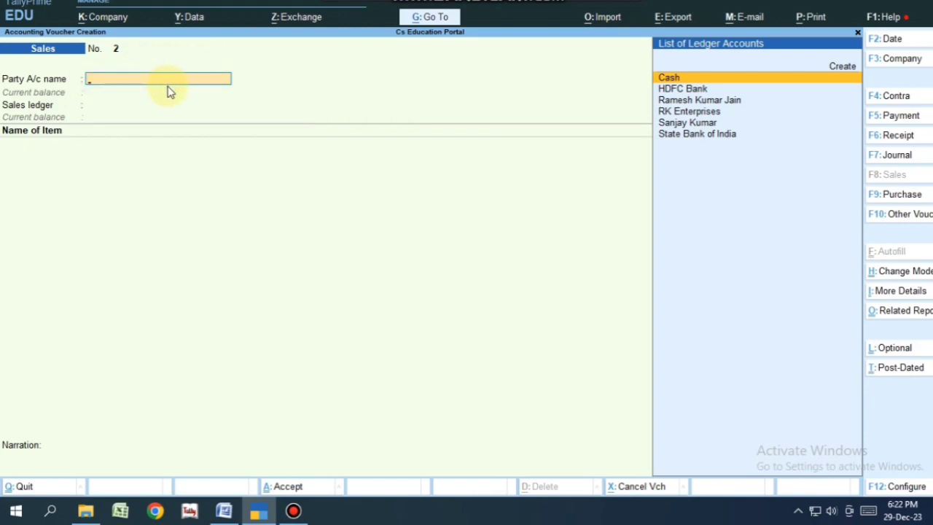
# Set the party account to the individual's ledger listed directly after RK Enterprises and accept blank dispatch and default party details.
pyautogui.click(684, 124)
pyautogui.click(683, 124)
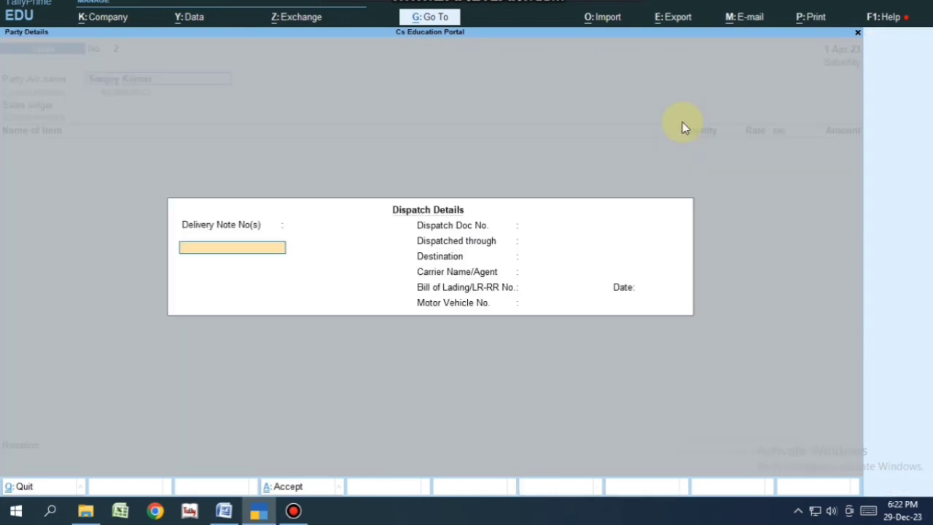
pyautogui.press('Return')
pyautogui.press('Return')
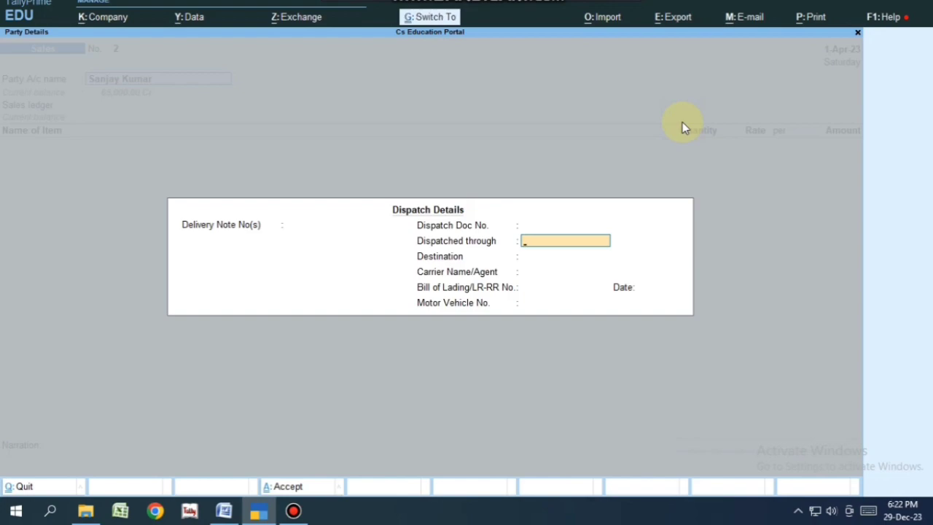
pyautogui.hotkey('ctrl', 'a')
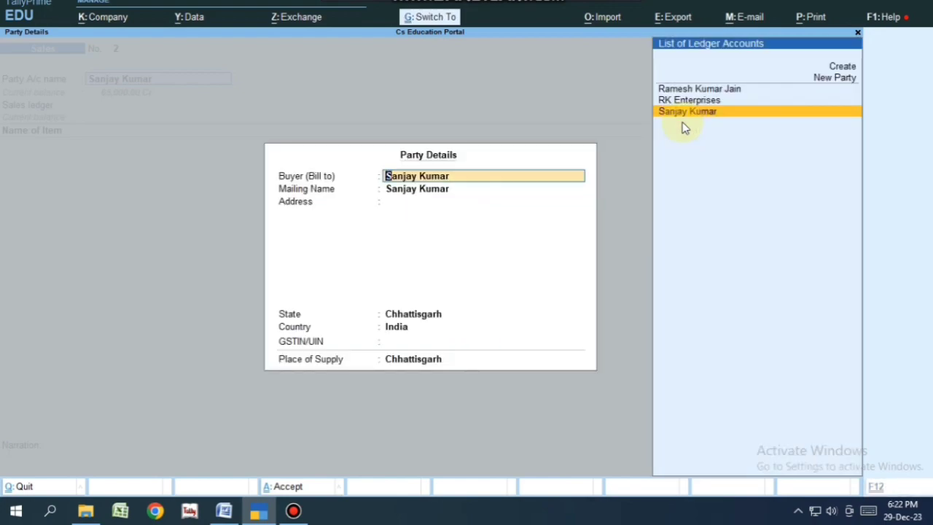
pyautogui.hotkey('ctrl', 'a')
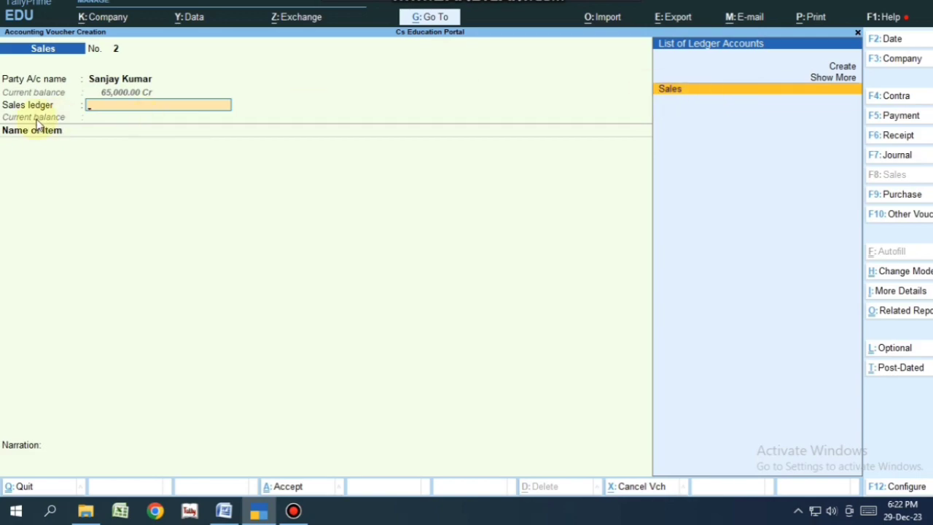
# Choose Sales as the sales ledger and add the 5w Led Bulb item from the Bemetara Branch location.
pyautogui.click(679, 89)
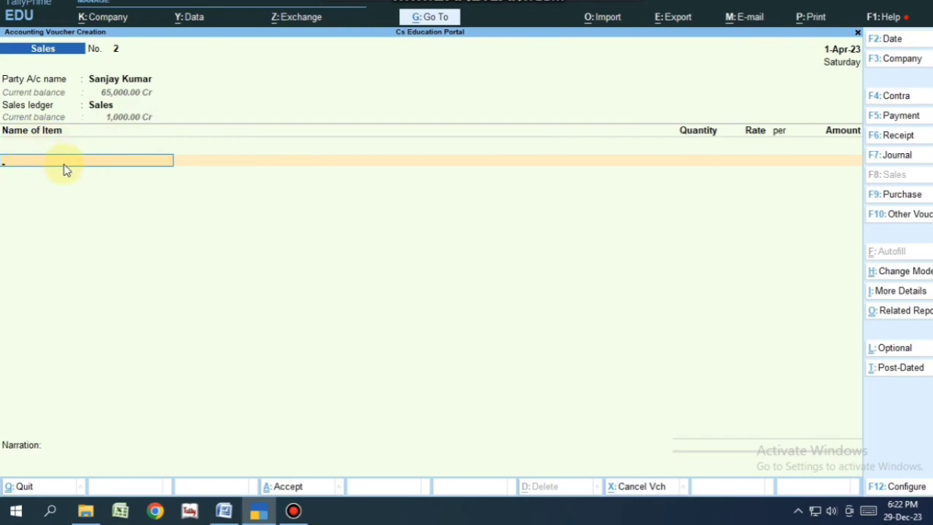
pyautogui.press('space')
pyautogui.press('Return')
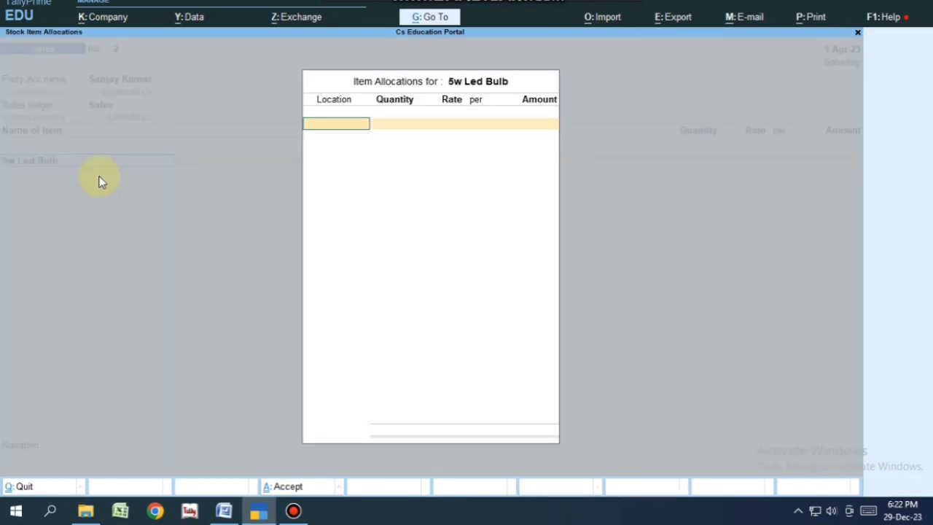
pyautogui.press('Return')
pyautogui.press('BackSpace')
pyautogui.press('Return')
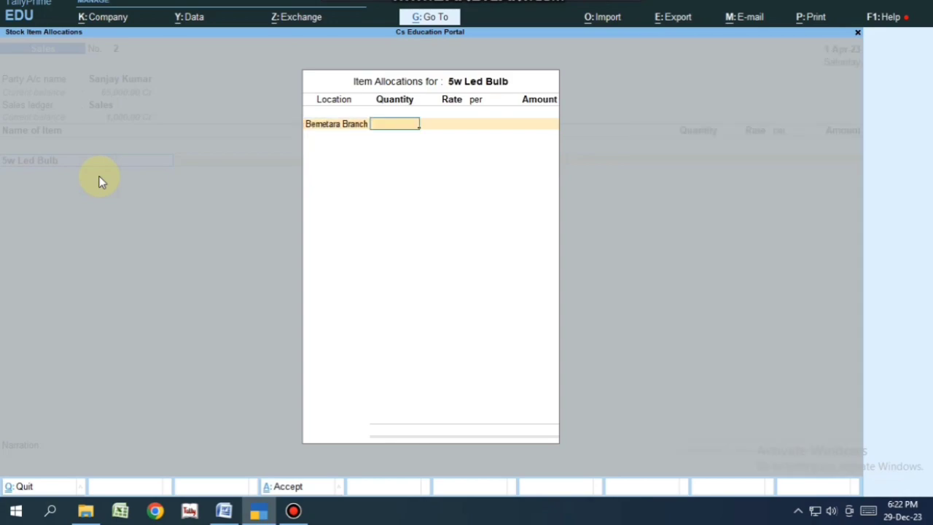
# Enter 1 Pcs of 5w Led Bulb at a rate of 50 and save the item invoice.
pyautogui.press('Return')
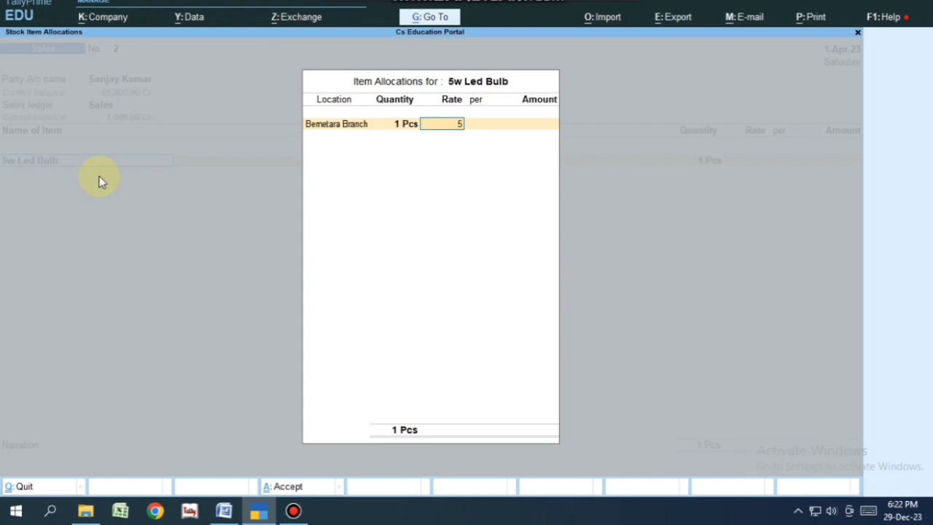
pyautogui.write('50')
pyautogui.press('Return')
pyautogui.press('Return')
pyautogui.press('Return')
pyautogui.press('Return')
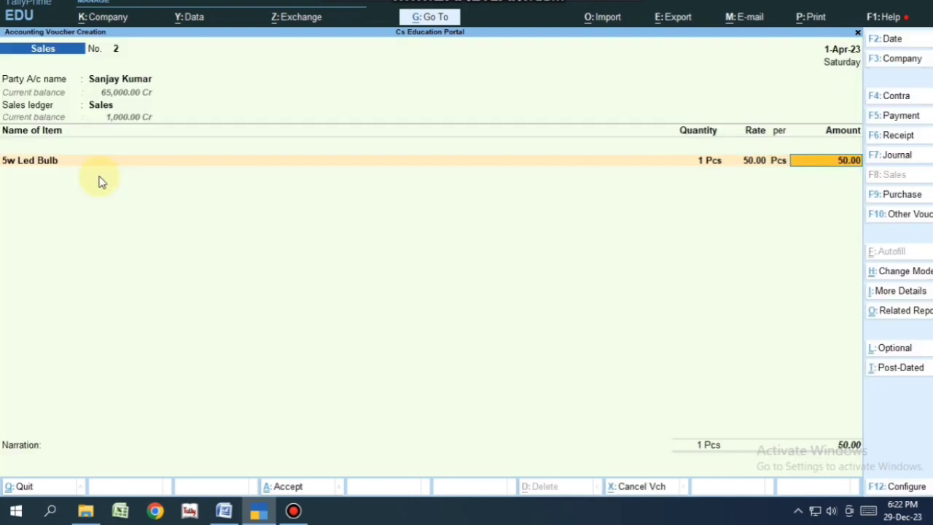
pyautogui.press('Return')
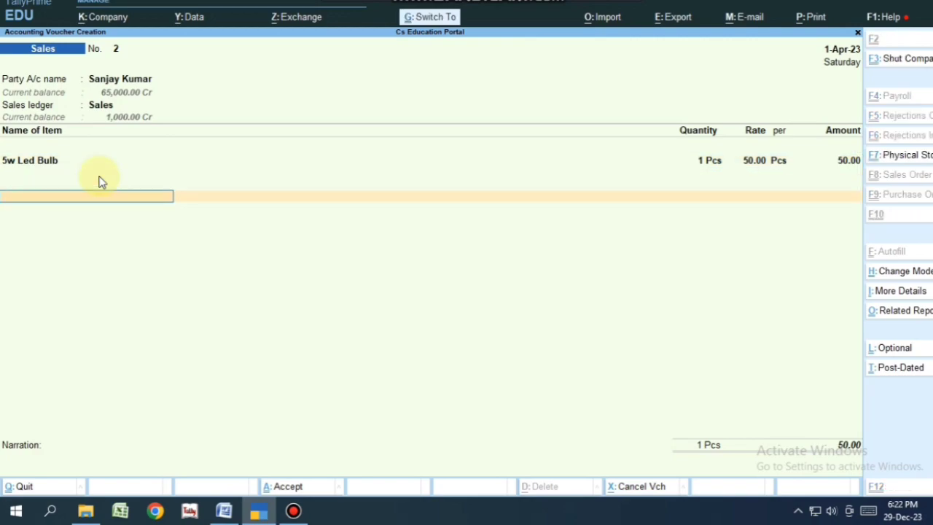
pyautogui.hotkey('ctrl', 'a')
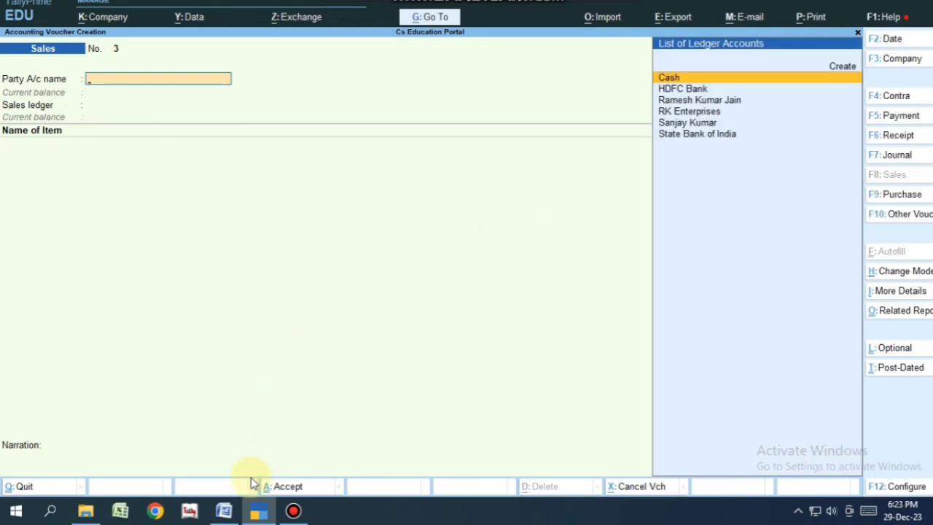
# Switch to the Word notes and review the Inventory Transaction heading and the Sales + Freight Outward + Packing Charge line.
pyautogui.click(224, 510)
pyautogui.scroll(-2, 291, 368)
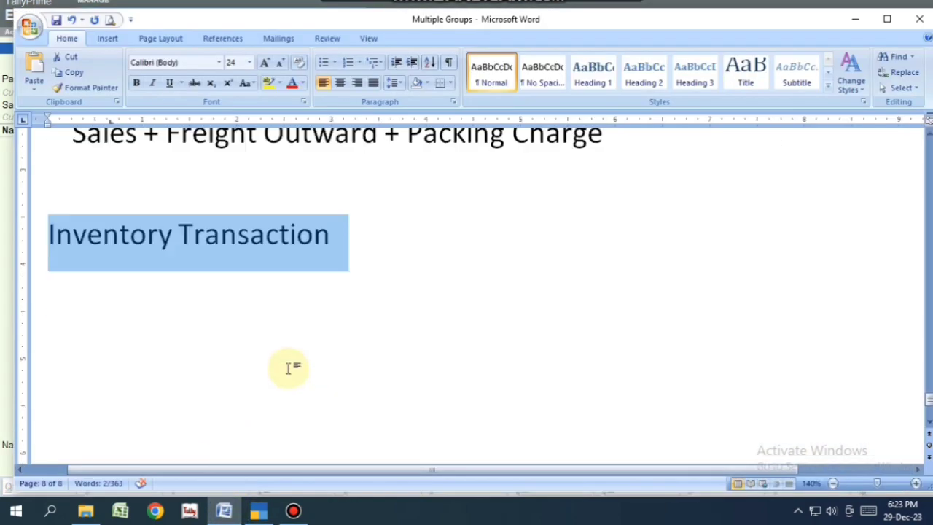
pyautogui.click(255, 262)
pyautogui.scroll(1, 276, 254)
pyautogui.scroll(3, 276, 254)
pyautogui.moveTo(66, 318); pyautogui.dragTo(182, 332)
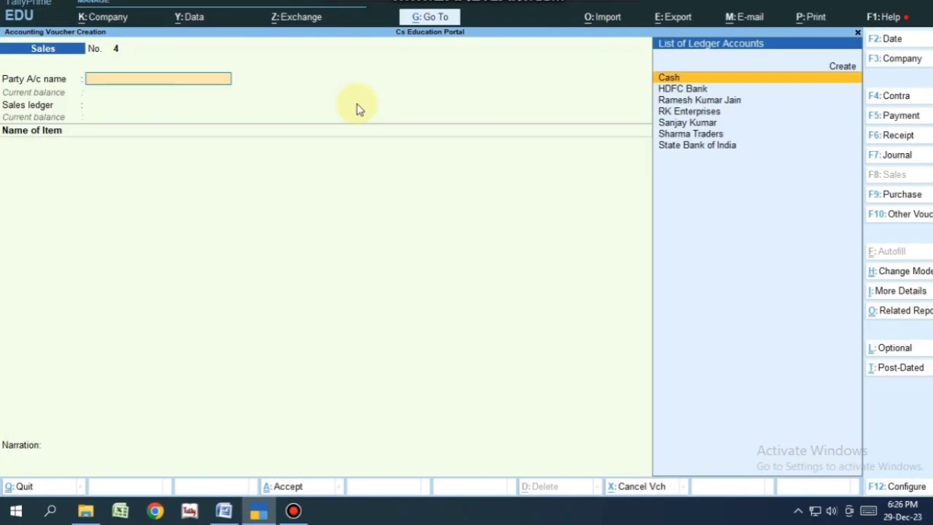
# Set RK Enterprises as the party account, accept blank dispatch and default party details, and choose Sales as the sales ledger.
pyautogui.press('Down')
pyautogui.press('Down')
pyautogui.press('Down')
pyautogui.press('Return')
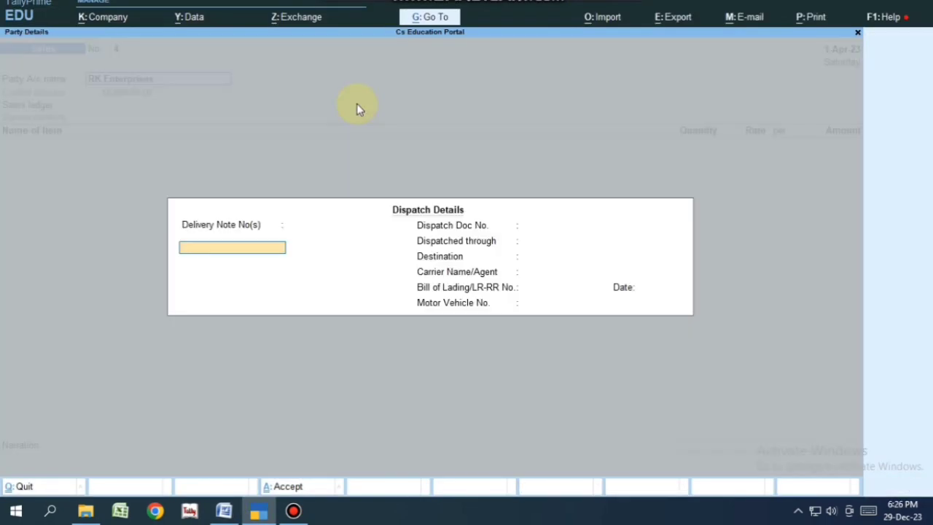
pyautogui.press('Return')
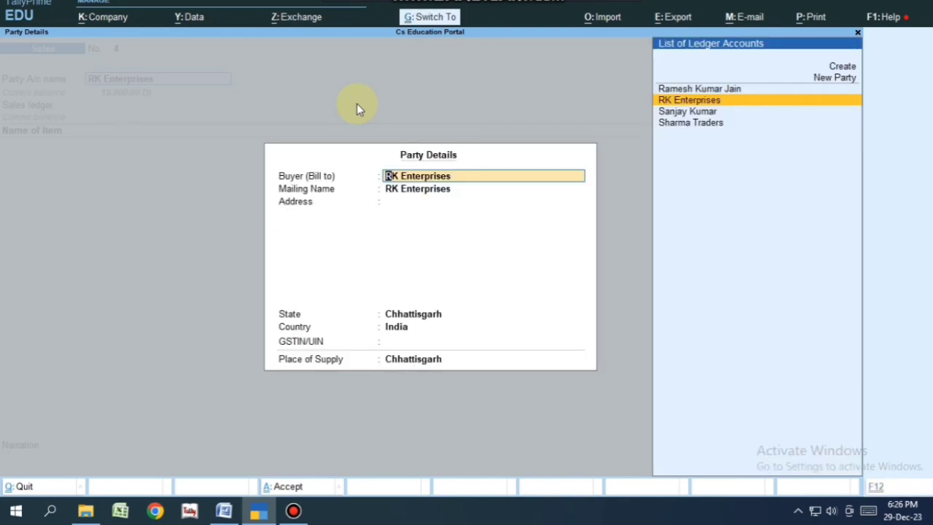
pyautogui.press('Return')
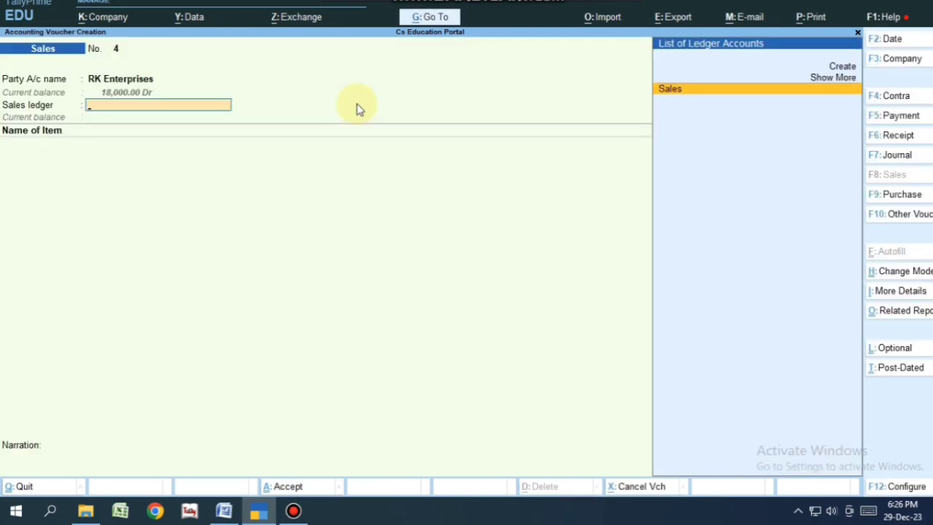
pyautogui.press('Return')
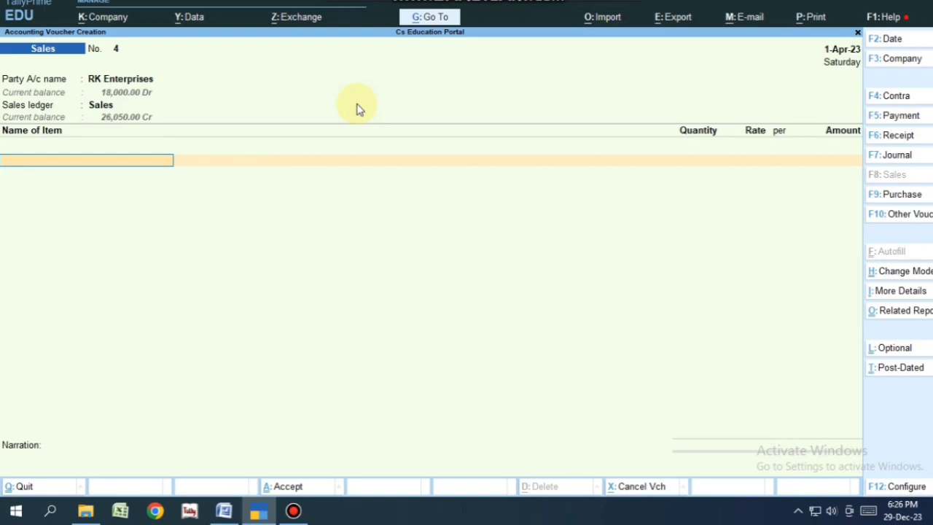
# Add 2500 mtr of Sub. Cable 2.5mm 3 Core from the Bemetara Branch location at a rate of 55.
pyautogui.press('alt')
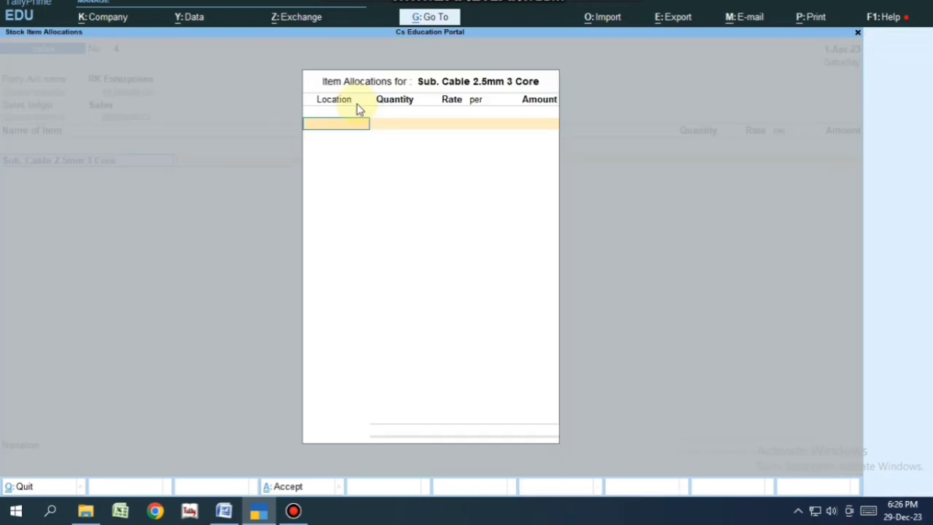
pyautogui.press('Return')
pyautogui.write('2500')
pyautogui.press('Return')
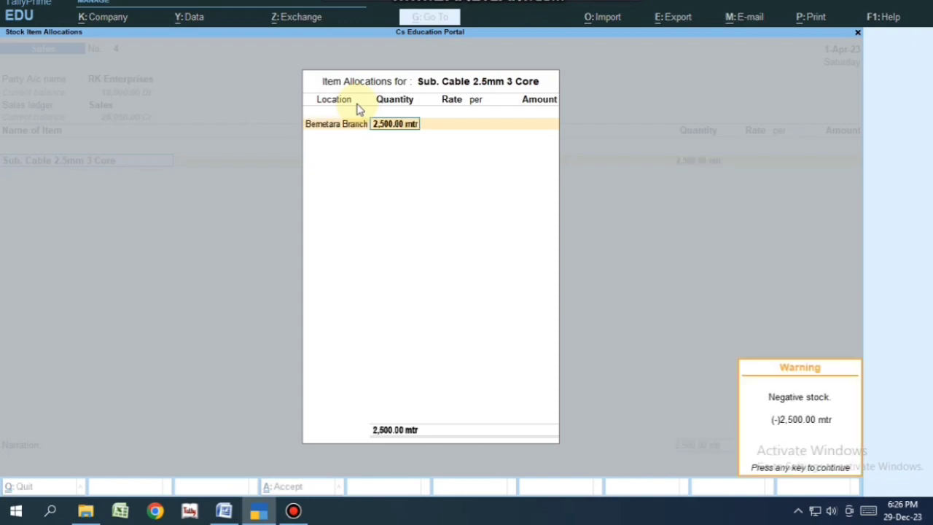
pyautogui.press('Return')
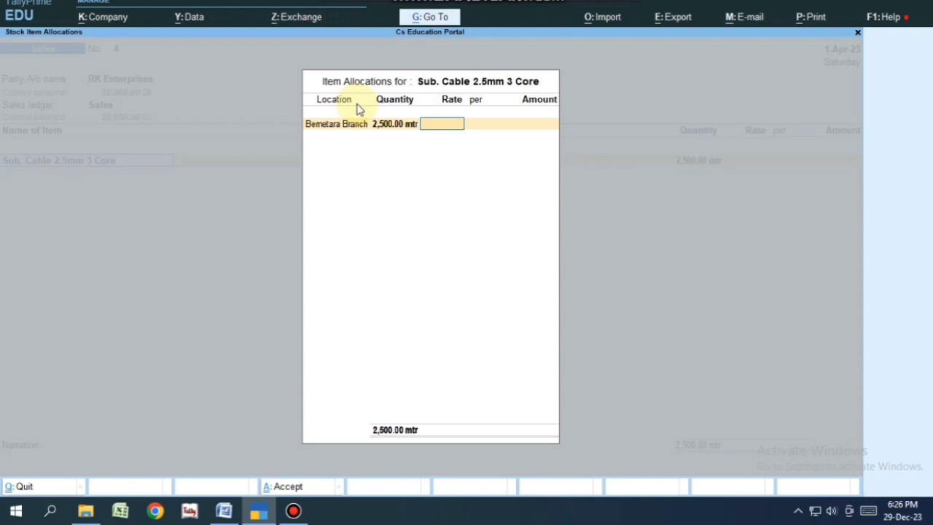
pyautogui.write('55')
pyautogui.press('Return')
pyautogui.press('Return')
pyautogui.press('Return')
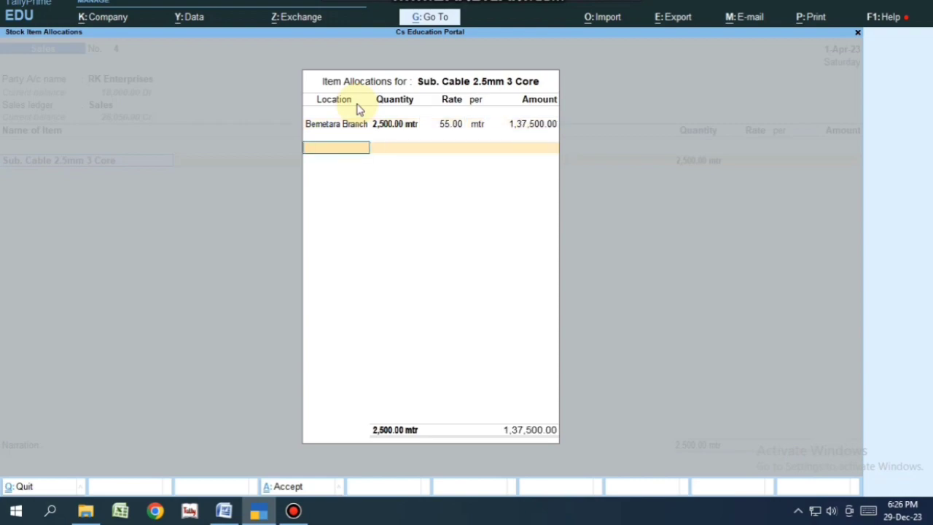
pyautogui.press('Return')
pyautogui.press('Return')
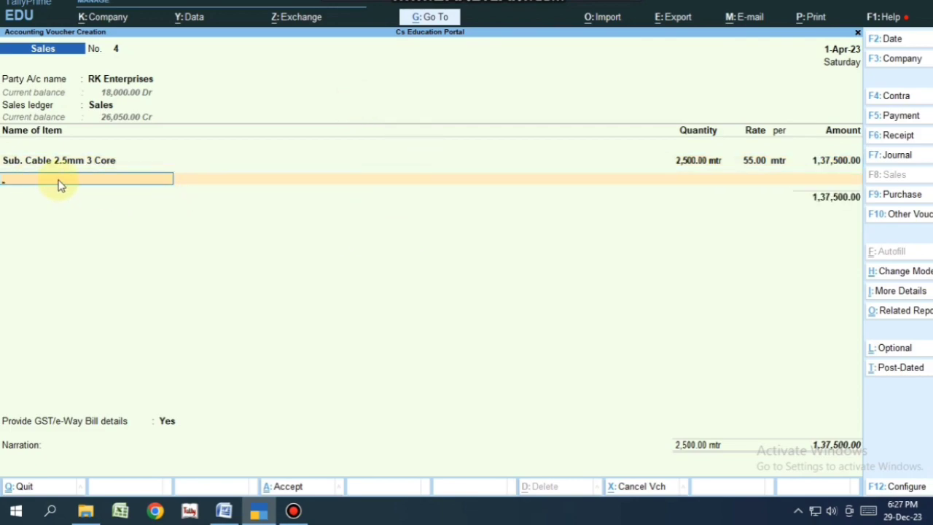
# End the item list and add the Freight Outward ledger at 10 %, accepting the calculated amount.
pyautogui.press('Return')
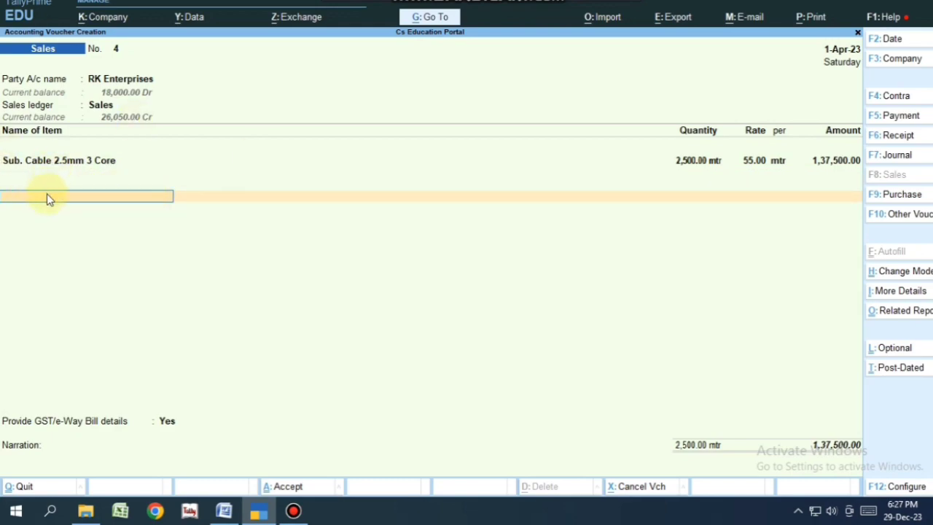
pyautogui.write('Freight Outward')
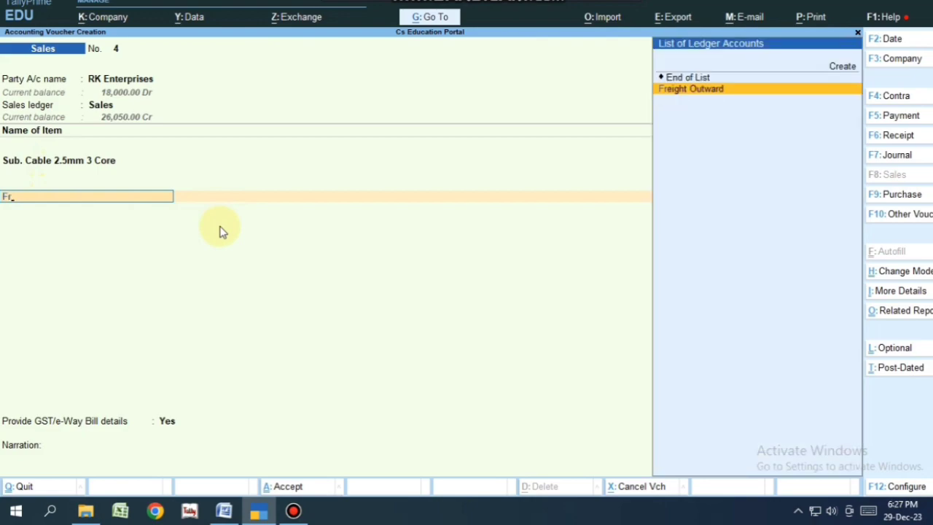
pyautogui.press('Return')
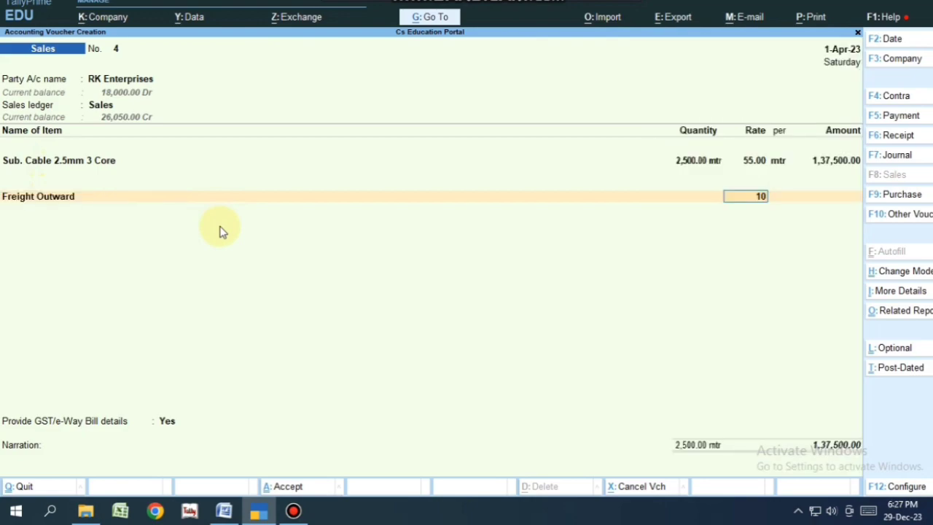
pyautogui.write('10')
pyautogui.press('Return')
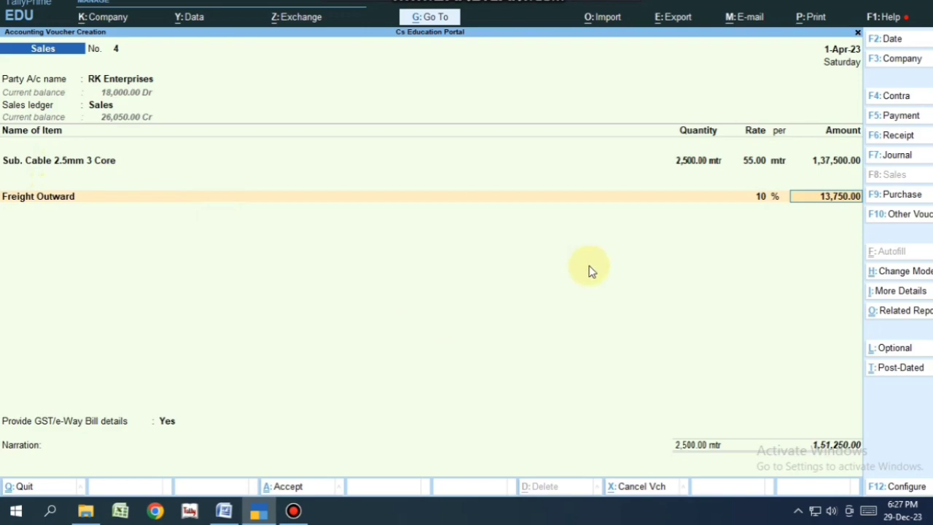
pyautogui.press('Return')
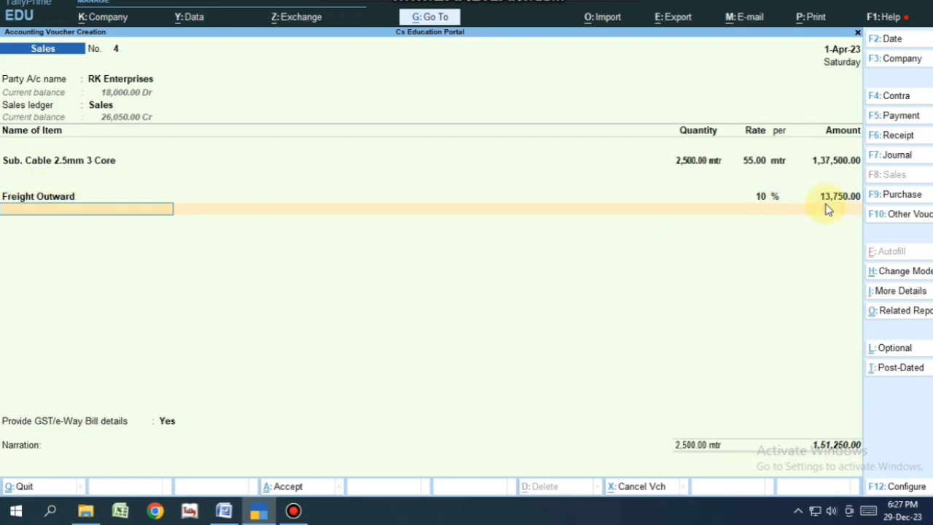
# Add the Packing Expenses ledger at 2 % and save the invoice without sending its details for e-Way Bill generation.
pyautogui.write('Pac')
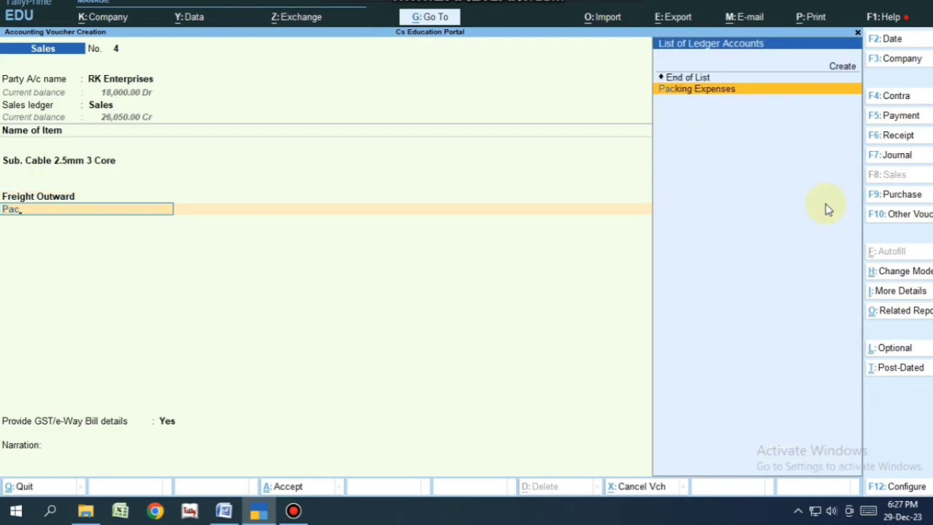
pyautogui.press('Return')
pyautogui.write('2')
pyautogui.press('Return')
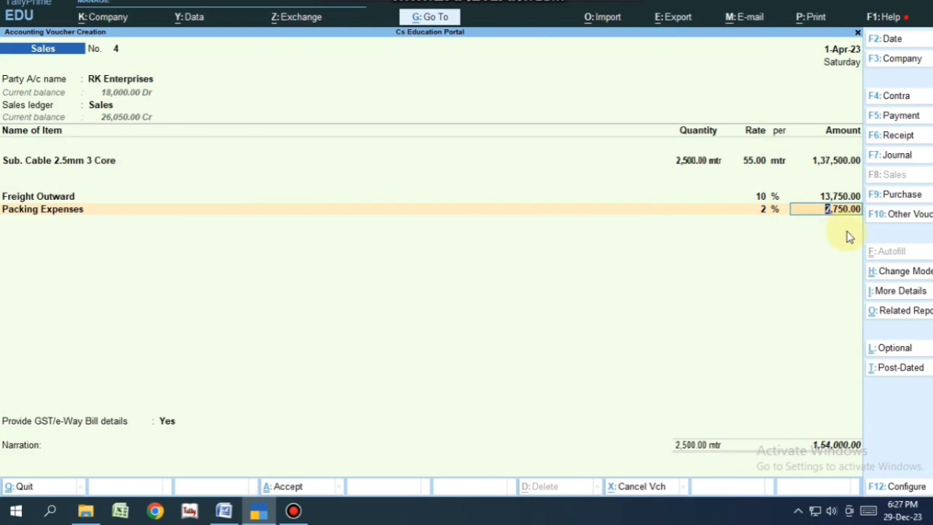
pyautogui.press('Return')
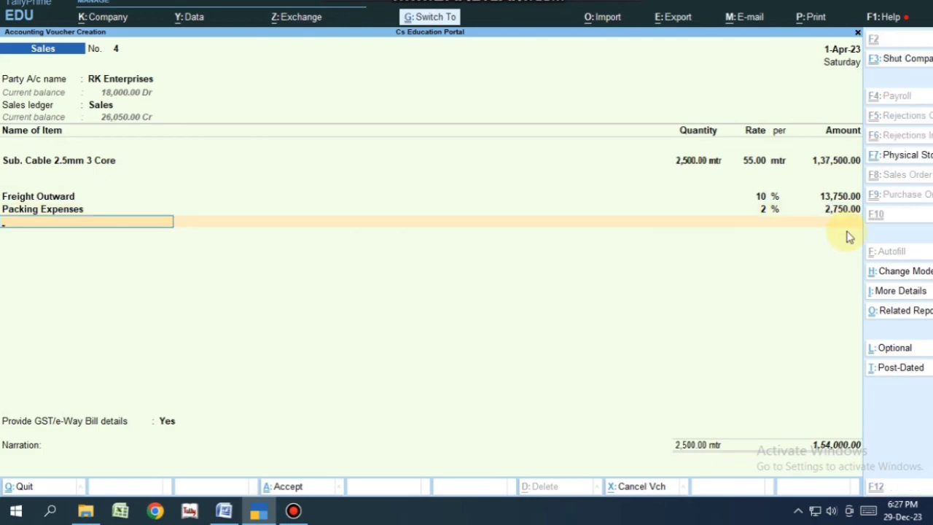
pyautogui.hotkey('ctrl', 'a')
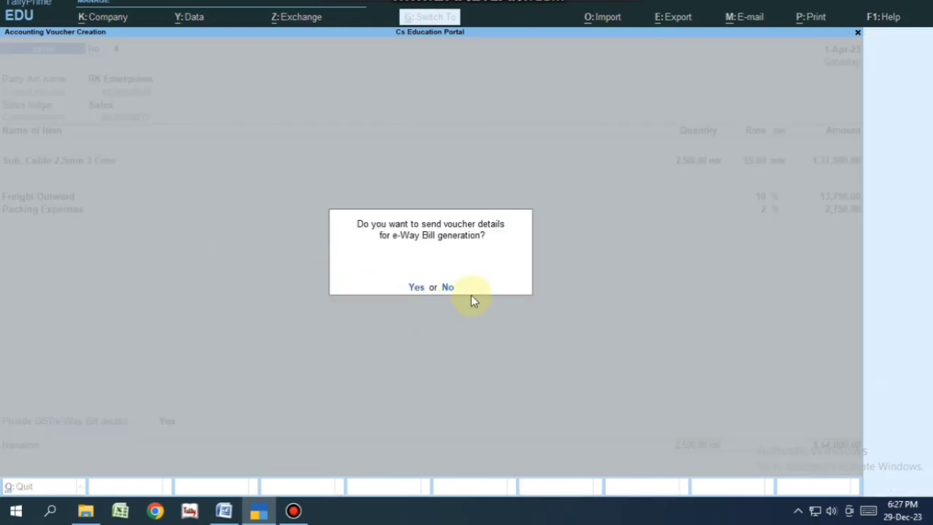
pyautogui.click(448, 288)
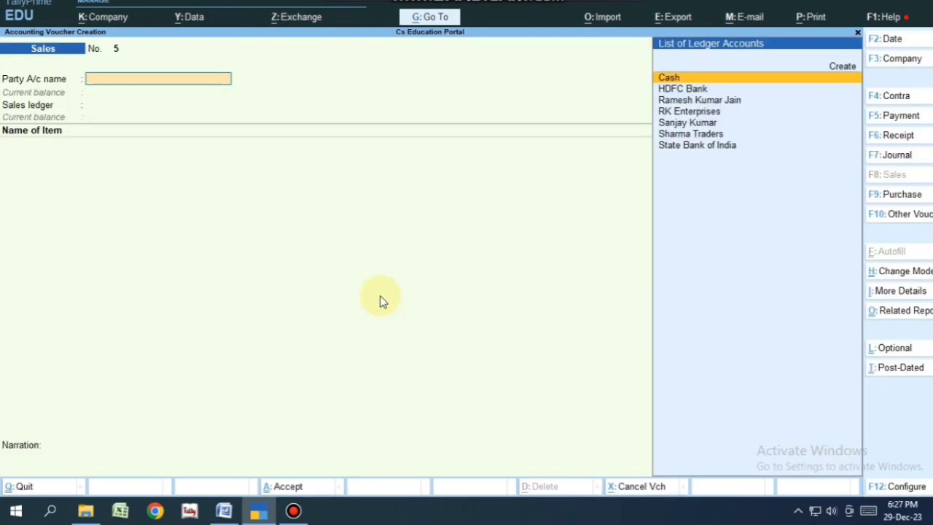
# Highlight As Voucher Mode in the Word notes, return to TallyPrime, and change the sales voucher mode to As Voucher.
pyautogui.click(224, 511)
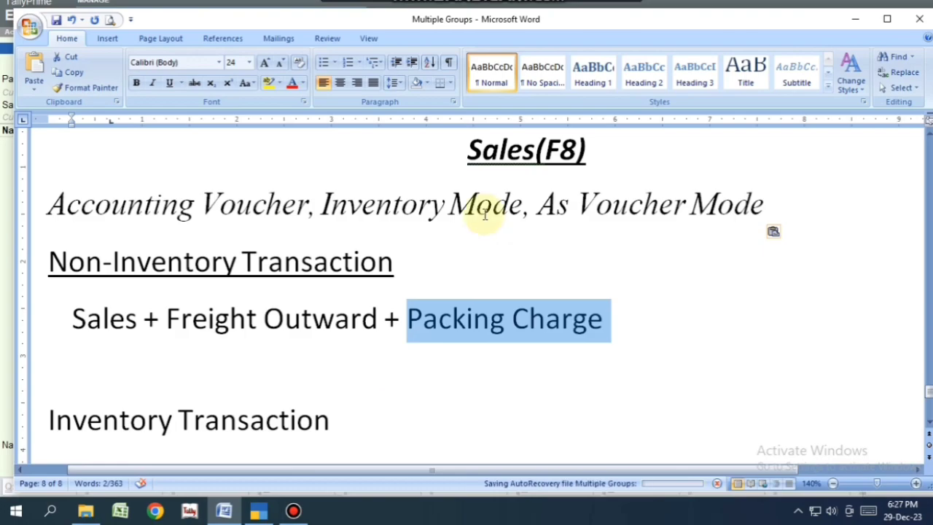
pyautogui.moveTo(540, 204); pyautogui.dragTo(761, 204)
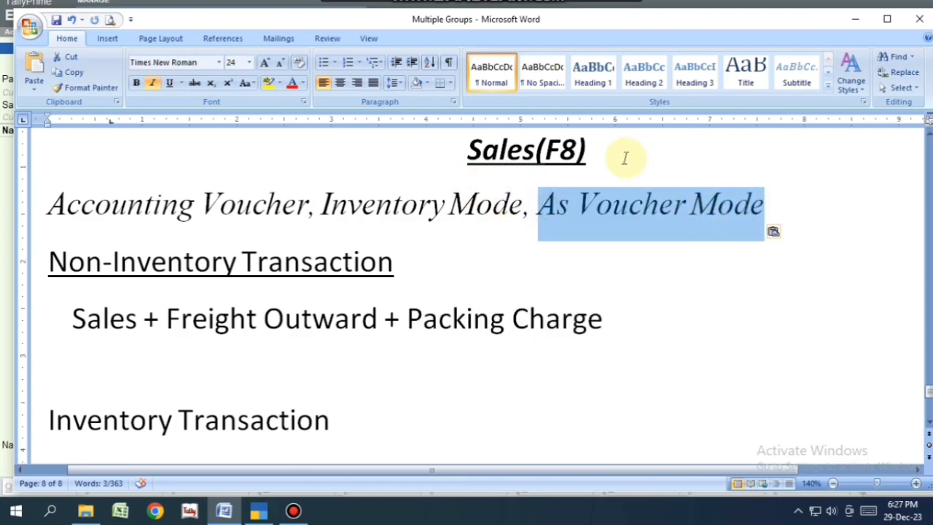
pyautogui.hotkey('alt', 'Tab')
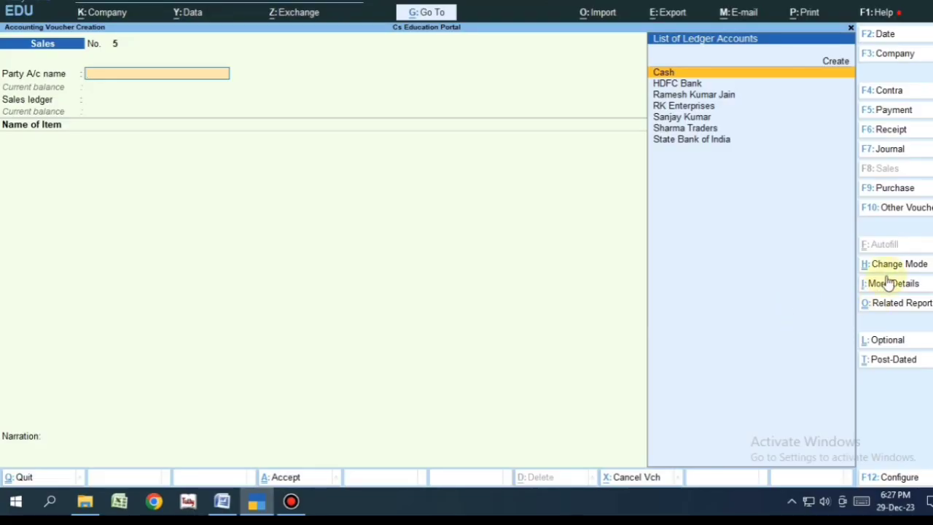
pyautogui.click(878, 265)
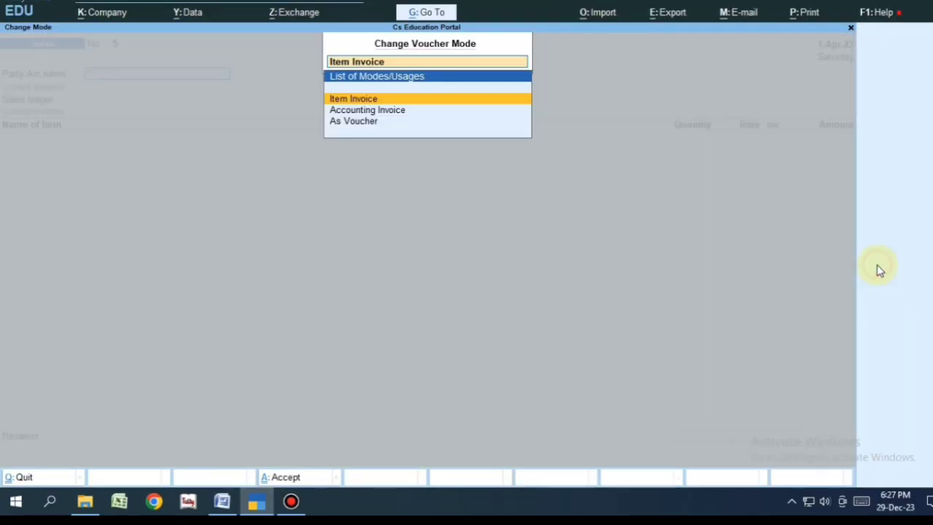
pyautogui.click(371, 124)
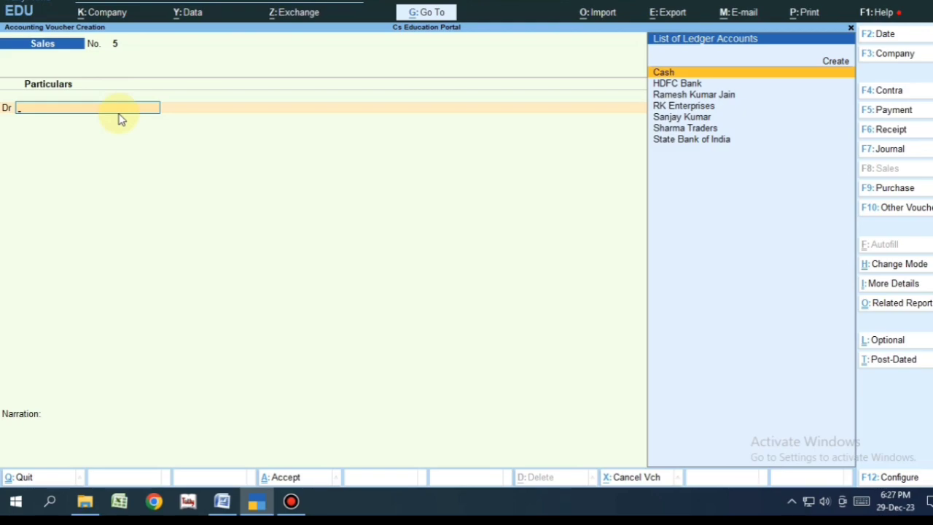
# Choose the individual's ledger directly after RK Enterprises as the debit account and accept blank dispatch and default party details.
pyautogui.press('Down')
pyautogui.press('Down')
pyautogui.press('Down')
pyautogui.press('Down')
pyautogui.press('Return')
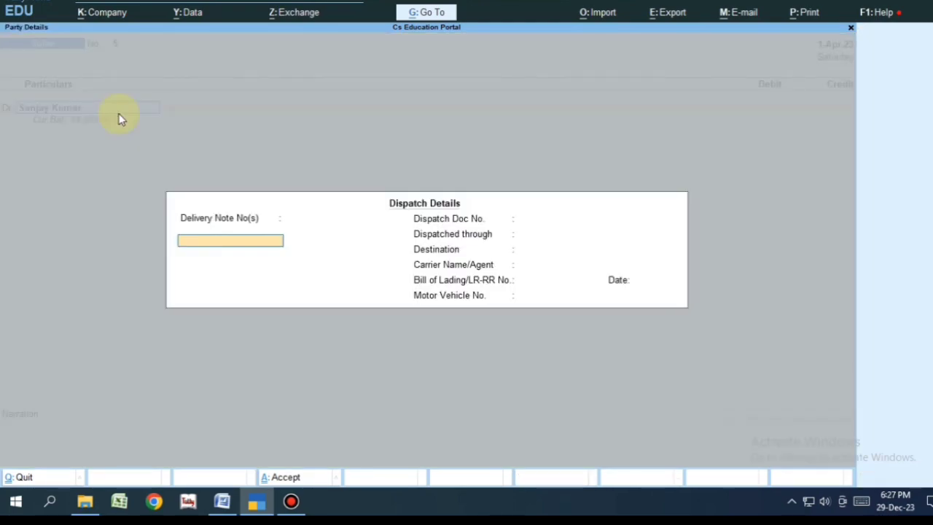
pyautogui.press('Return')
pyautogui.hotkey('ctrl', 'a')
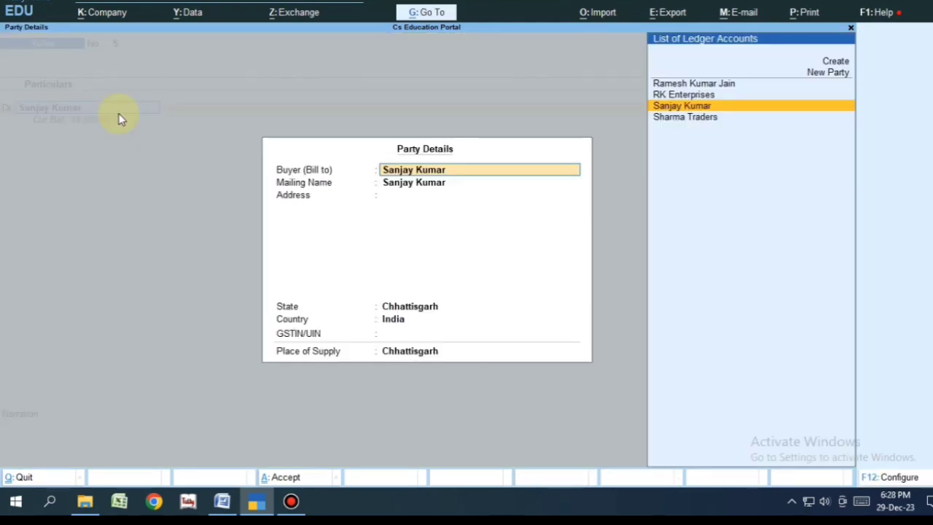
pyautogui.hotkey('ctrl', 'a')
# Debit the party 25000 and allocate the full amount as On Account in the bill-wise details.
pyautogui.write('25000')
pyautogui.press('Return')
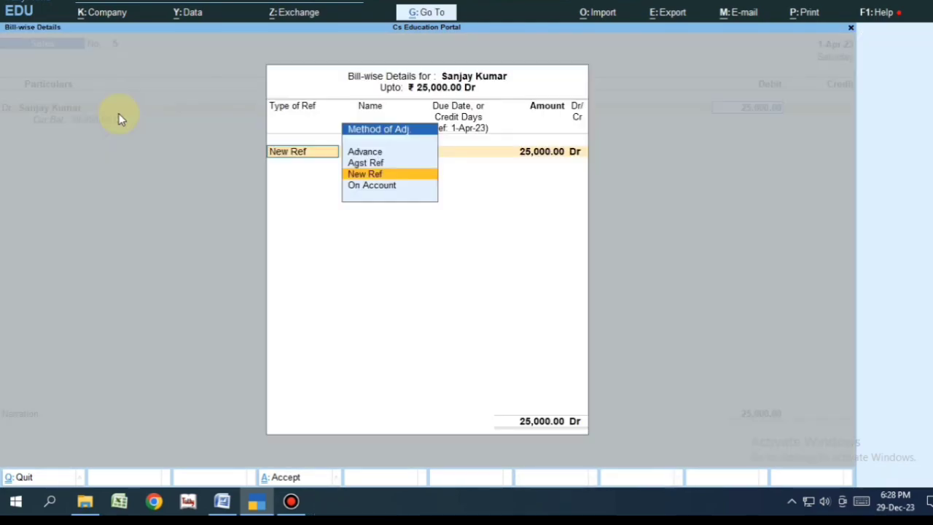
pyautogui.press('Down')
pyautogui.press('Return')
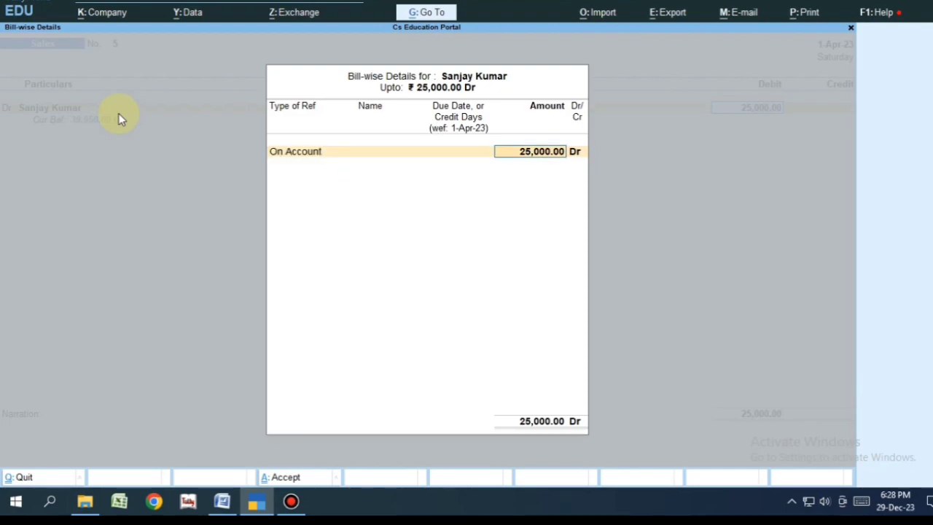
pyautogui.press('Return')
pyautogui.press('Return')
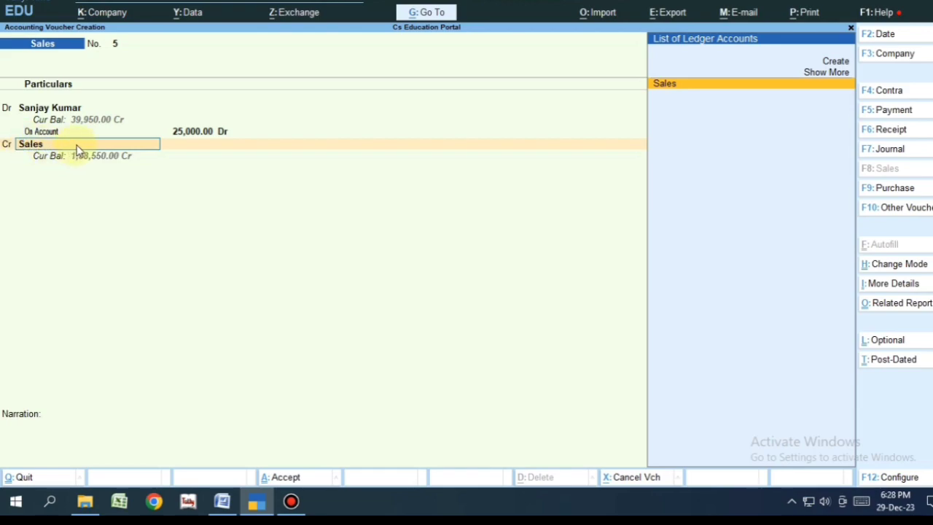
# Credit the Sales ledger with 25,000 and save the sales voucher.
pyautogui.press('Return')
pyautogui.press('Return')
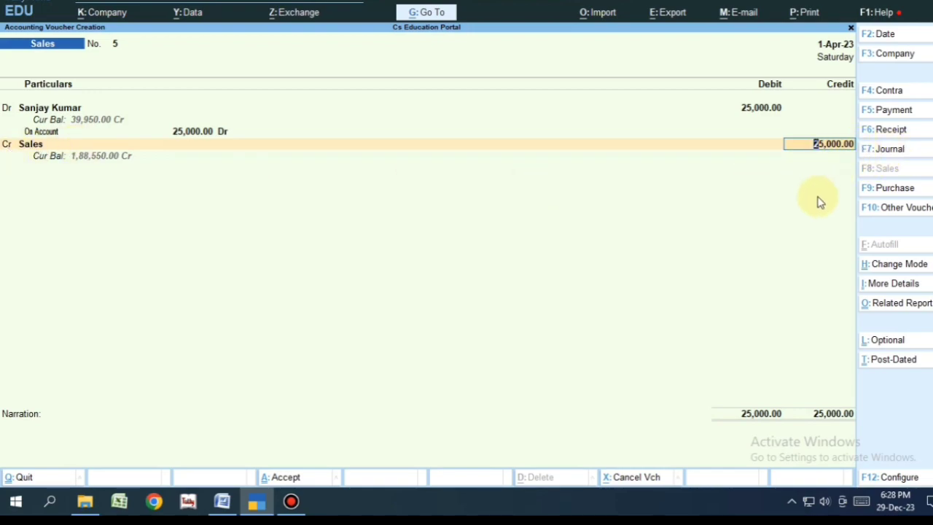
pyautogui.press('Return')
pyautogui.hotkey('ctrl', 'a')
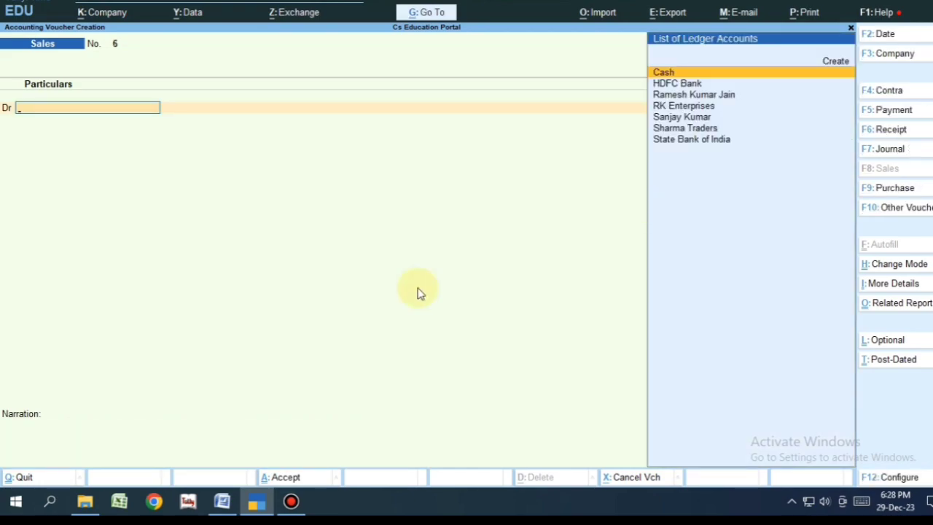
# Review the Non-Inventory Transaction, Inventory Transaction and As Voucher Mode entries in the Word notes, and return to TallyPrime.
pyautogui.click(223, 500)
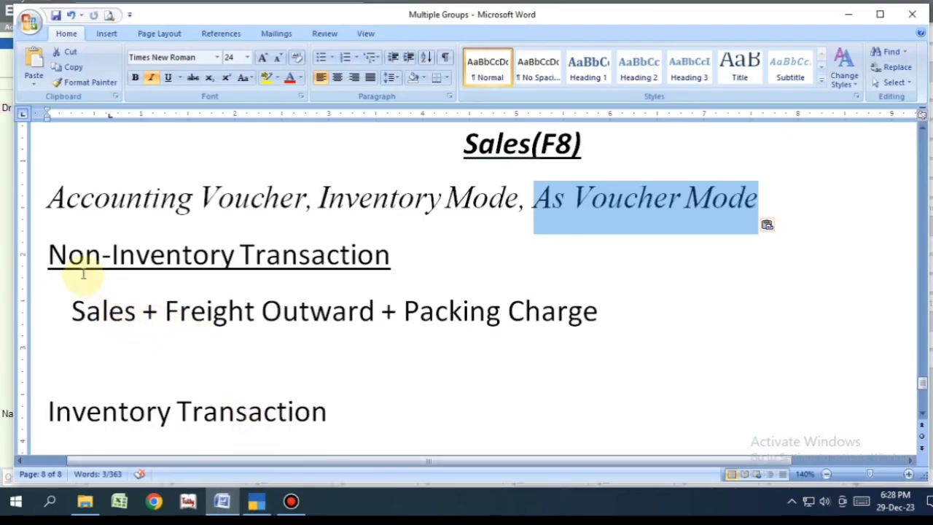
pyautogui.moveTo(48, 254); pyautogui.dragTo(583, 248)
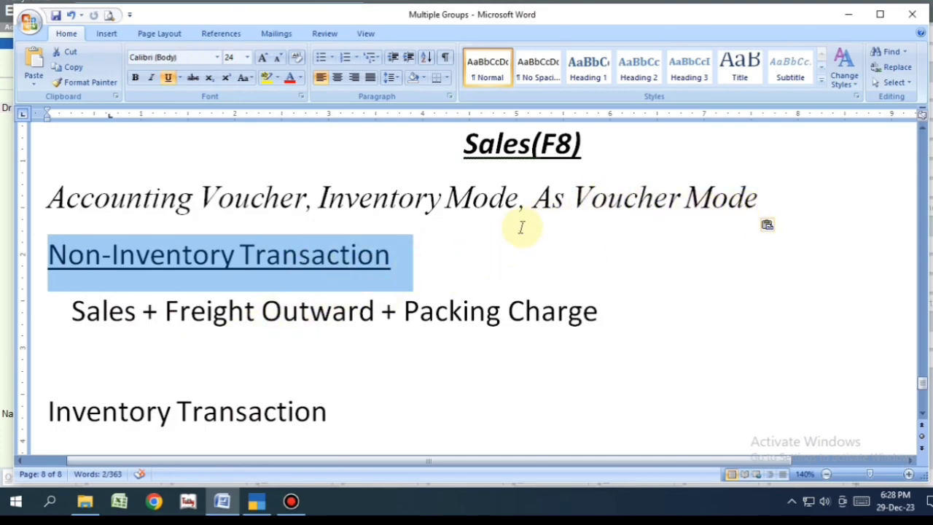
pyautogui.moveTo(56, 413); pyautogui.dragTo(331, 413)
pyautogui.moveTo(559, 197); pyautogui.dragTo(686, 196)
pyautogui.click(685, 197)
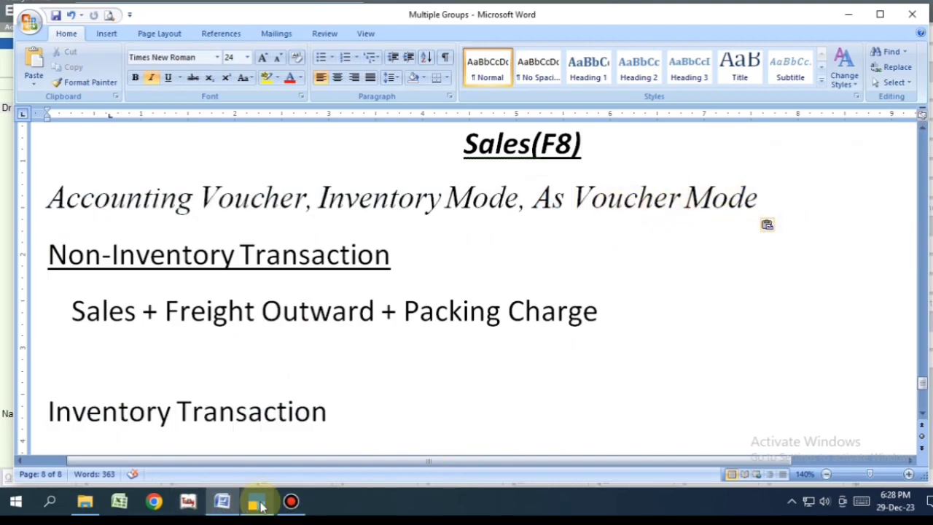
pyautogui.click(258, 502)
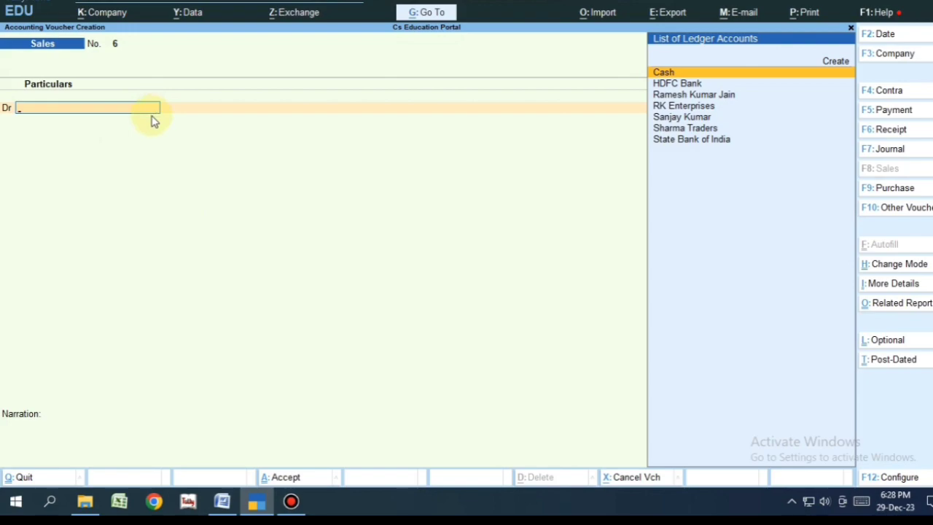
# Choose RK Enterprises as the debit account of the new sales voucher and accept the default dispatch and party details.
pyautogui.write('R')
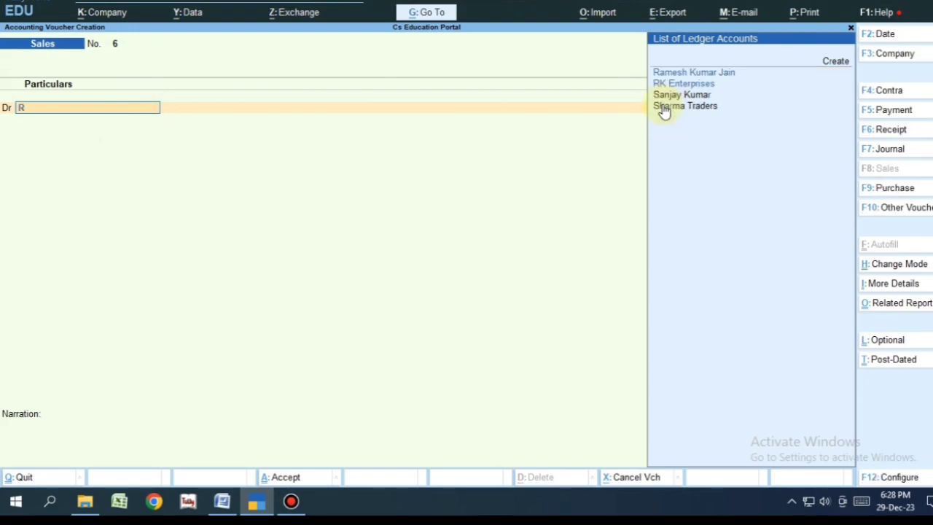
pyautogui.click(684, 85)
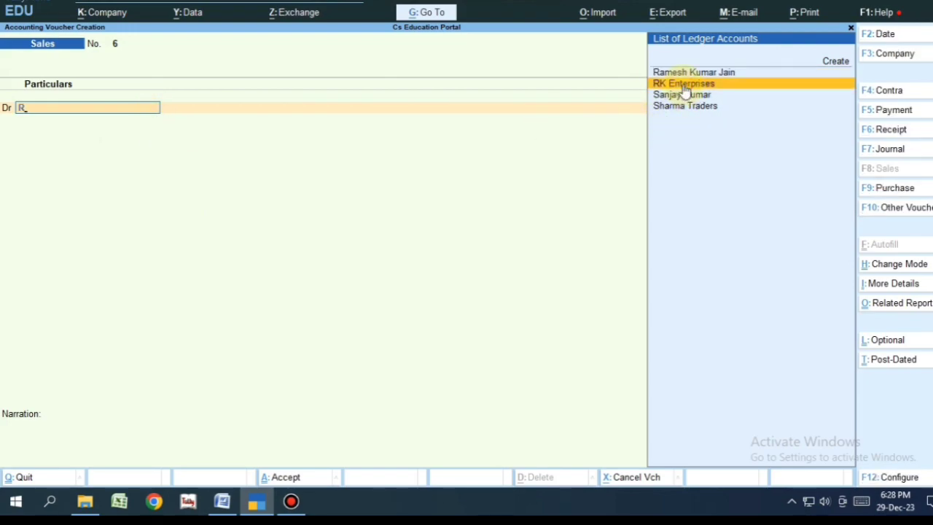
pyautogui.click(683, 86)
pyautogui.hotkey('ctrl', 'a')
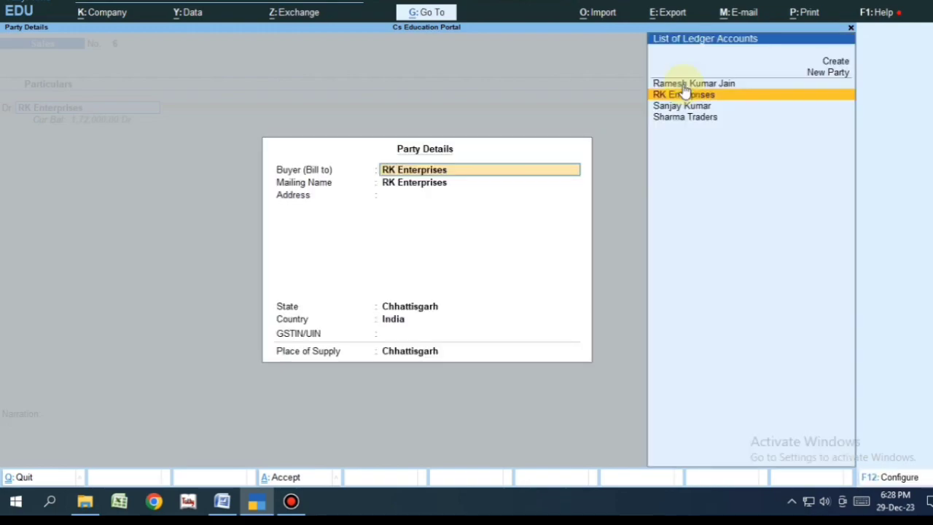
pyautogui.hotkey('ctrl', 'a')
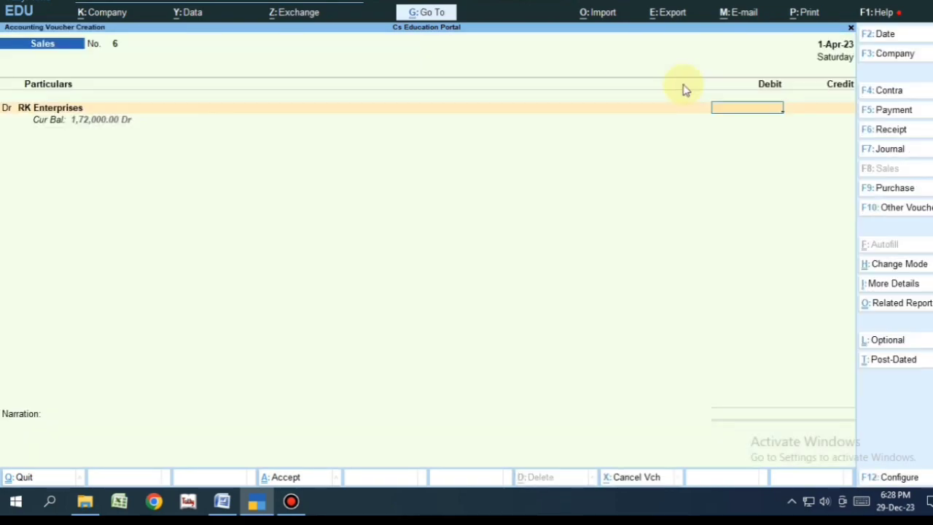
# Debit RK Enterprises 35,000 and allocate the full amount as On Account in the bill-wise details.
pyautogui.write('000')
pyautogui.press('Return')
pyautogui.press('Down')
pyautogui.press('Return')
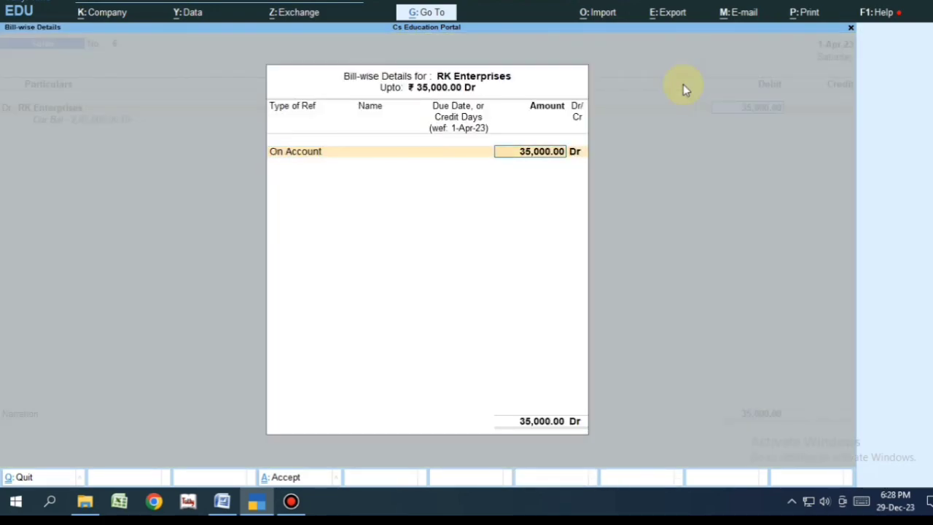
pyautogui.press('Return')
pyautogui.press('Return')
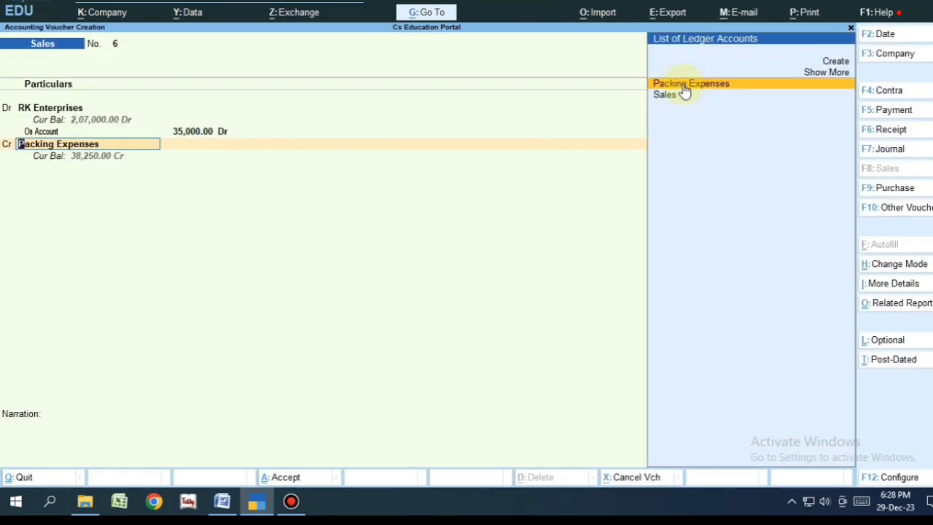
# Credit the Sales ledger and allocate 25 Pcs of 5w Led Bulb from Bemetara Branch at the rate of 50.
pyautogui.click(684, 92)
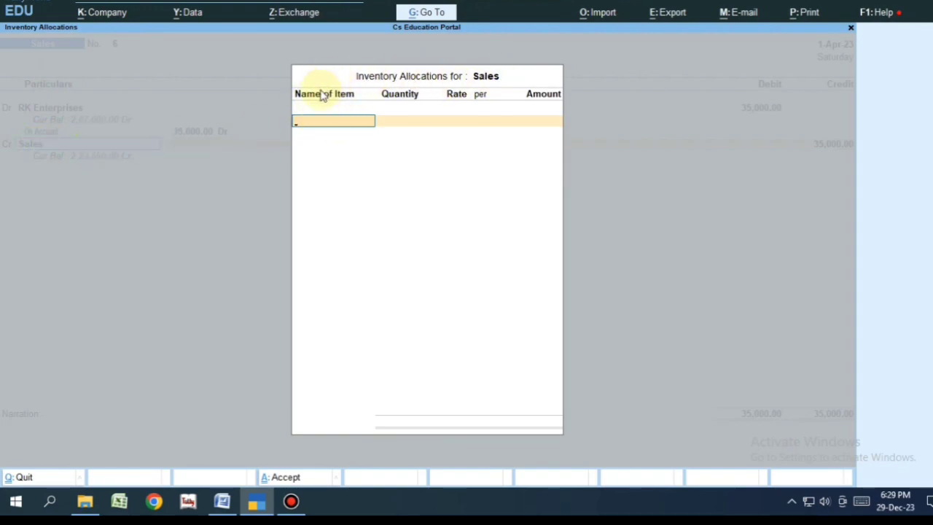
pyautogui.write('5w')
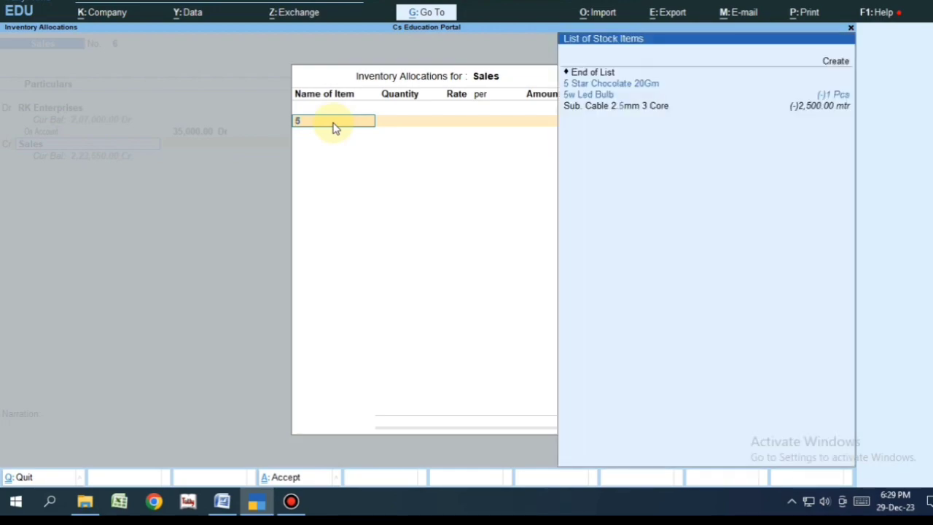
pyautogui.press('Return')
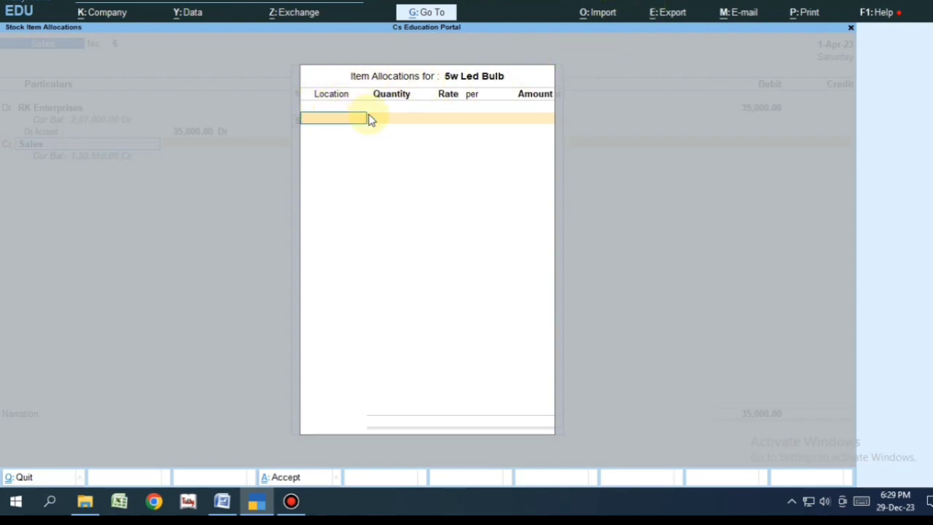
pyautogui.press('Return')
pyautogui.write('25 Pcs')
pyautogui.press('Return')
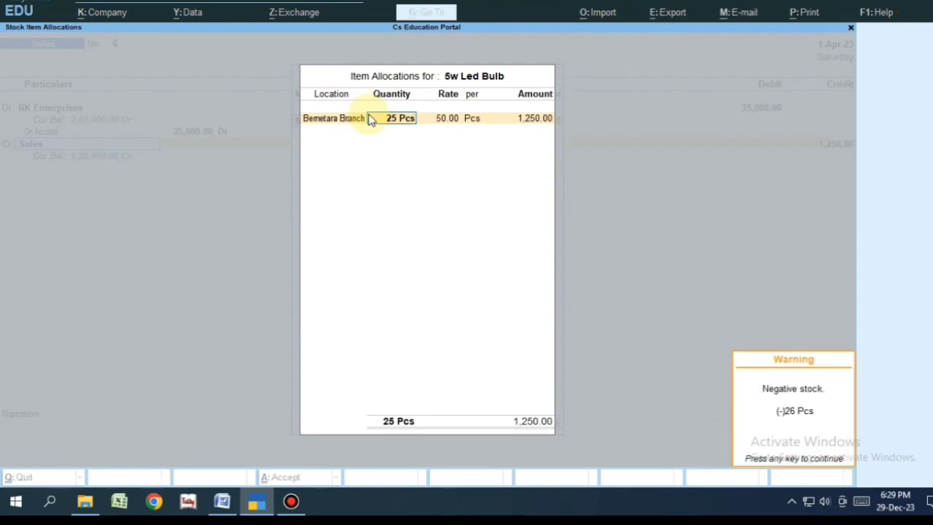
pyautogui.press('Return')
pyautogui.press('Return')
pyautogui.press('Return')
pyautogui.press('Return')
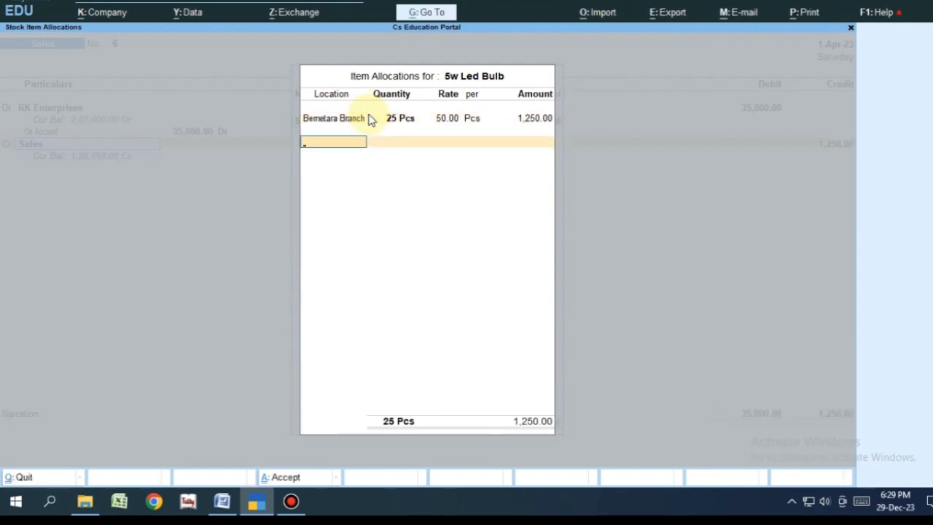
pyautogui.press('Return')
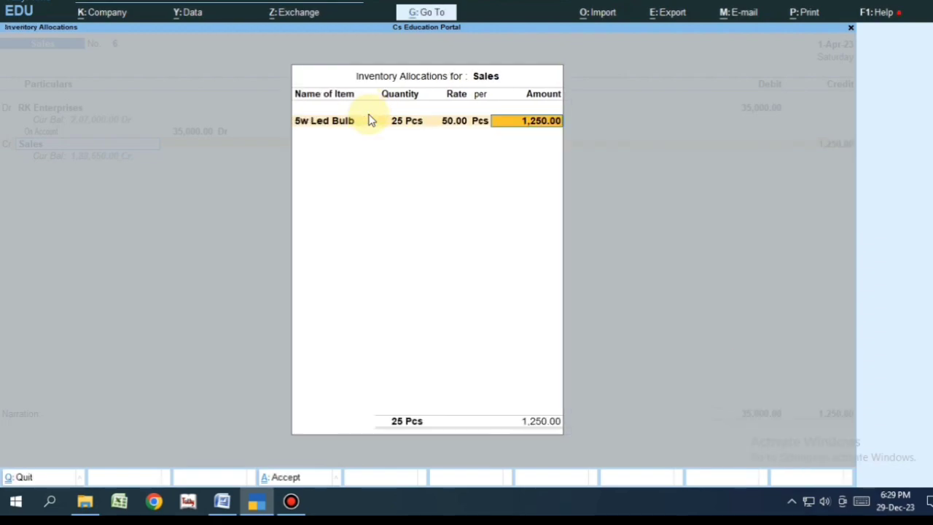
pyautogui.press('Return')
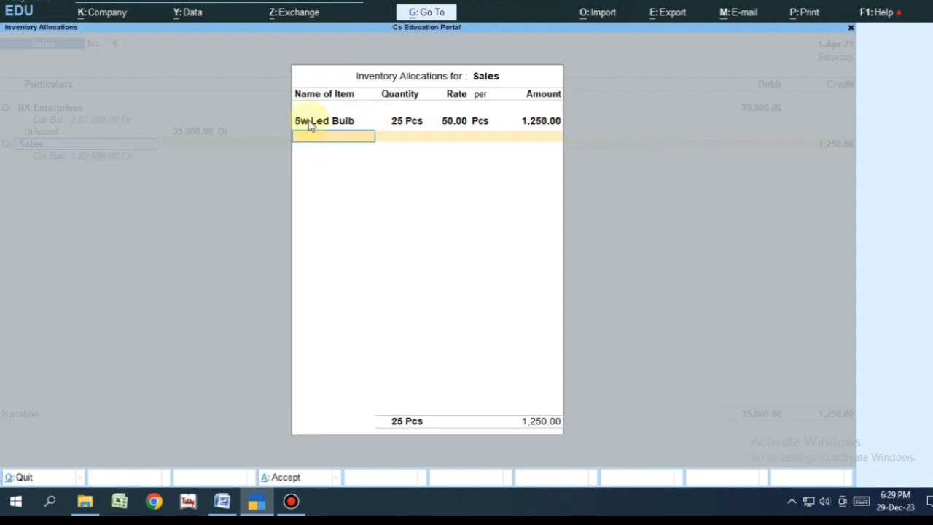
# Allocate 250 mtr of Sub. Cable 2.5mm 3 Core from Bemetara Branch at the rate of 55 to the Sales ledger.
pyautogui.write('25')
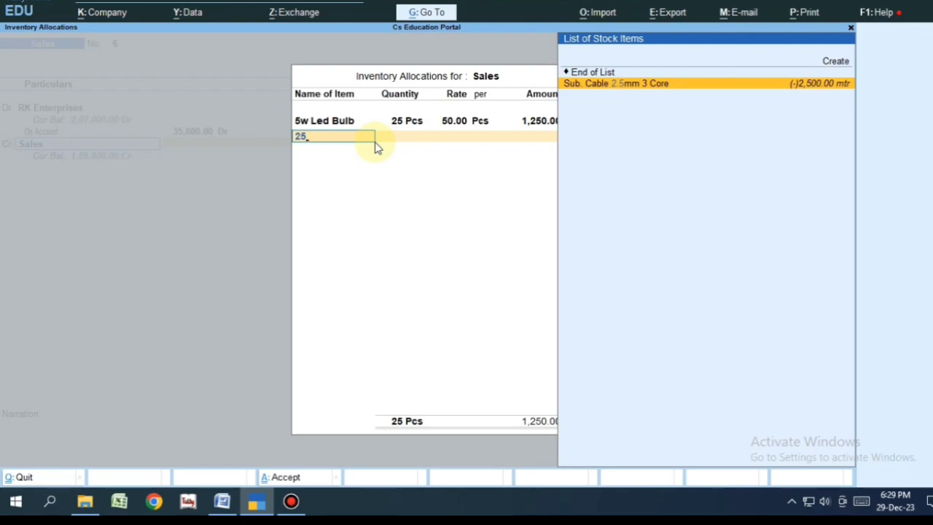
pyautogui.press('Return')
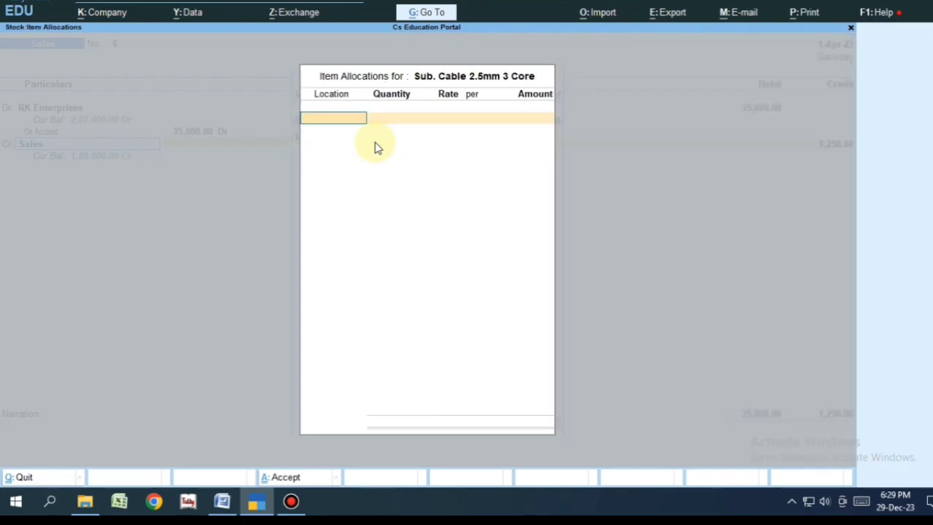
pyautogui.press('Return')
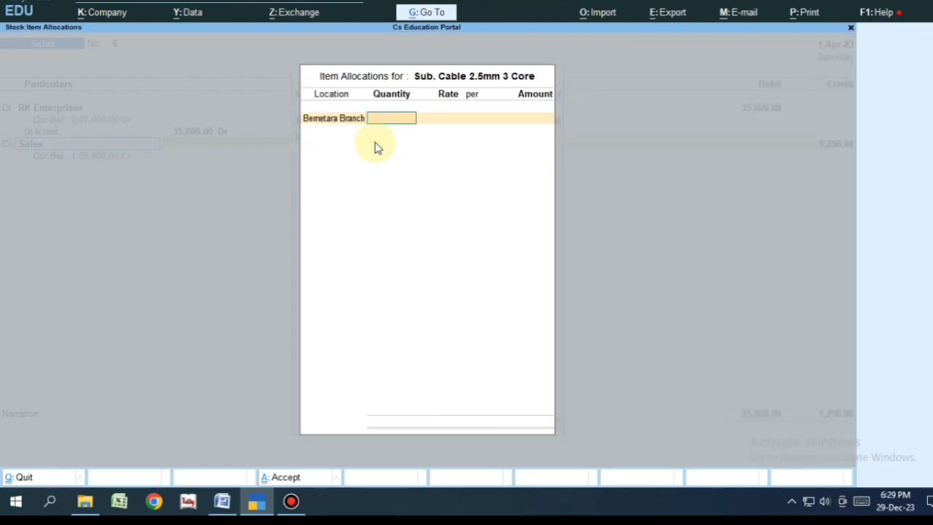
pyautogui.write('250')
pyautogui.press('Return')
pyautogui.press('Return')
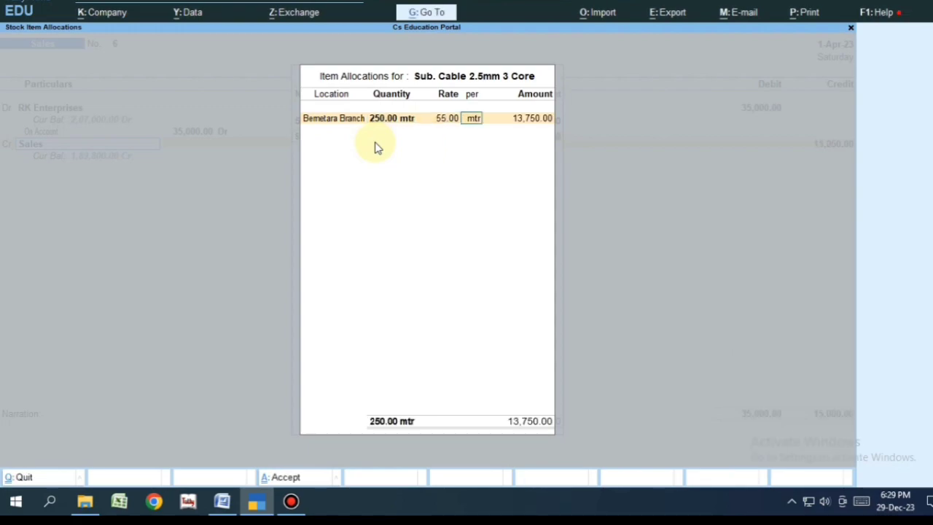
pyautogui.press('Return')
pyautogui.press('Return')
pyautogui.press('Return')
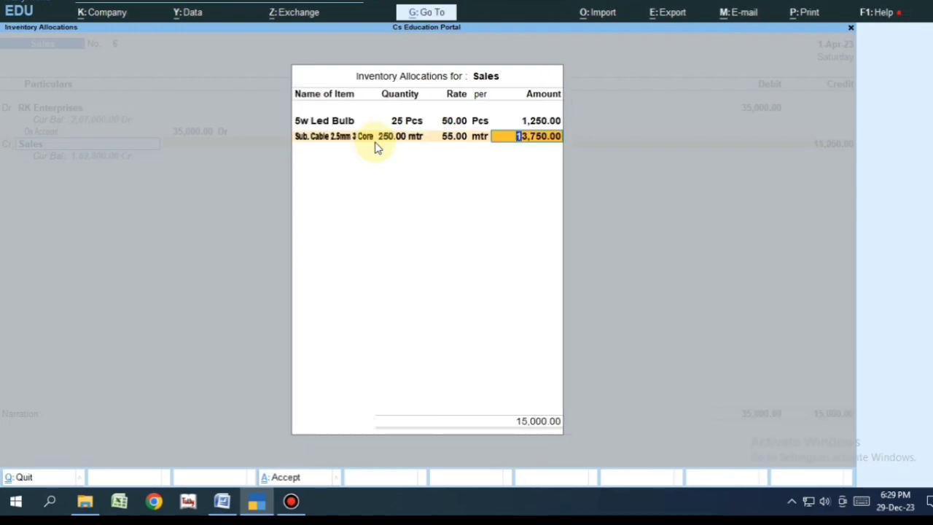
pyautogui.press('Return')
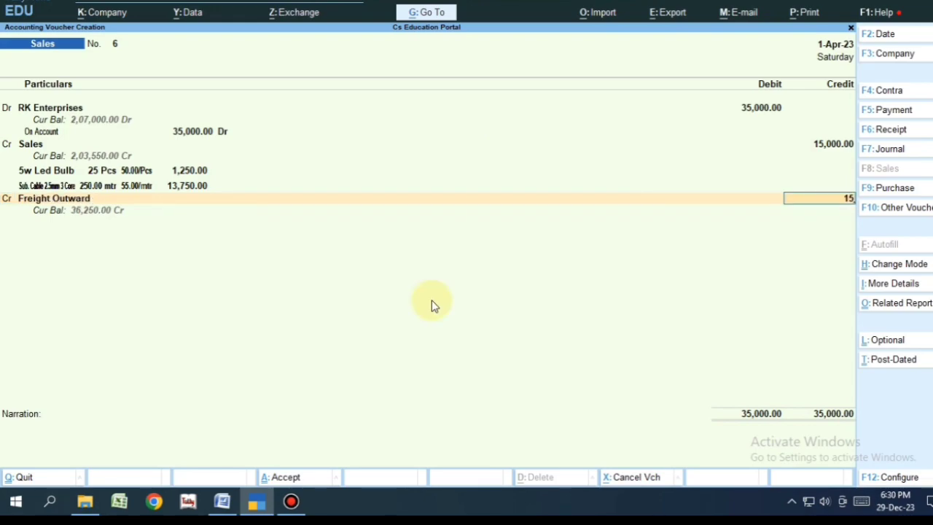
# Credit Freight Outward with 1,500 and Packing Expenses with 400.
pyautogui.write('00')
pyautogui.press('Return')
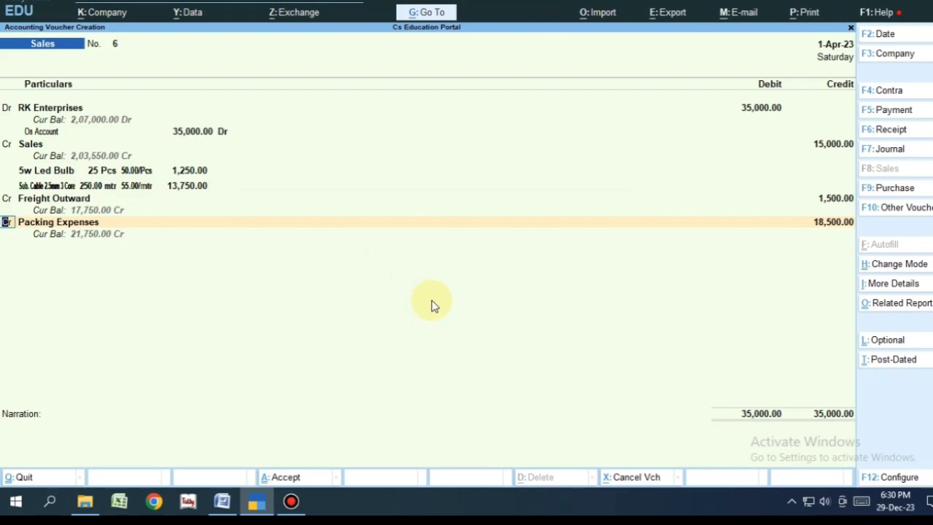
pyautogui.press('Return')
pyautogui.press('Return')
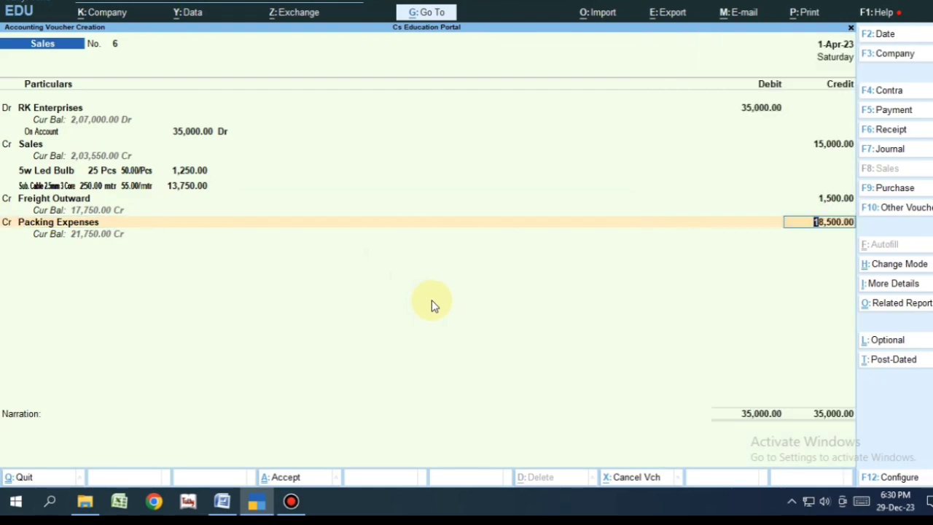
pyautogui.write('400')
pyautogui.press('Return')
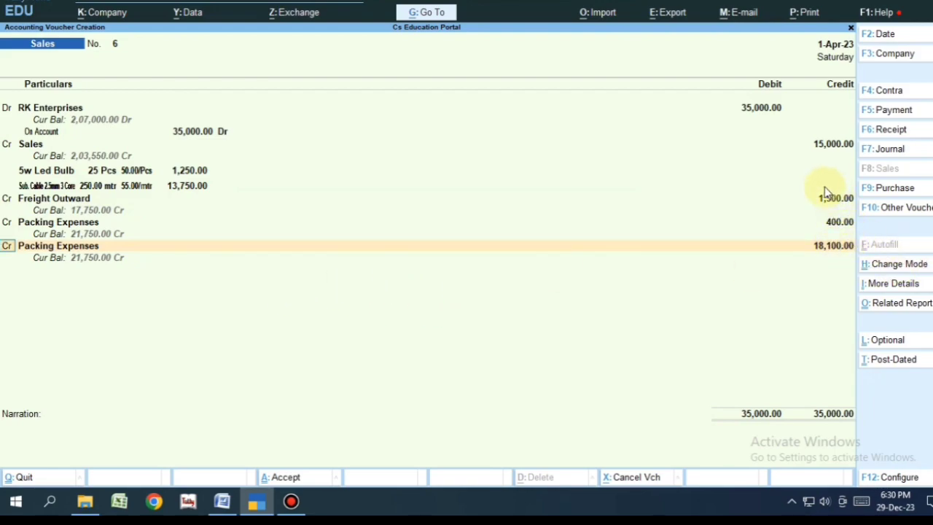
# Set the RK Enterprises debit and its On Account allocation to 16,900, and save the sales voucher with a blank narration.
pyautogui.click(758, 108)
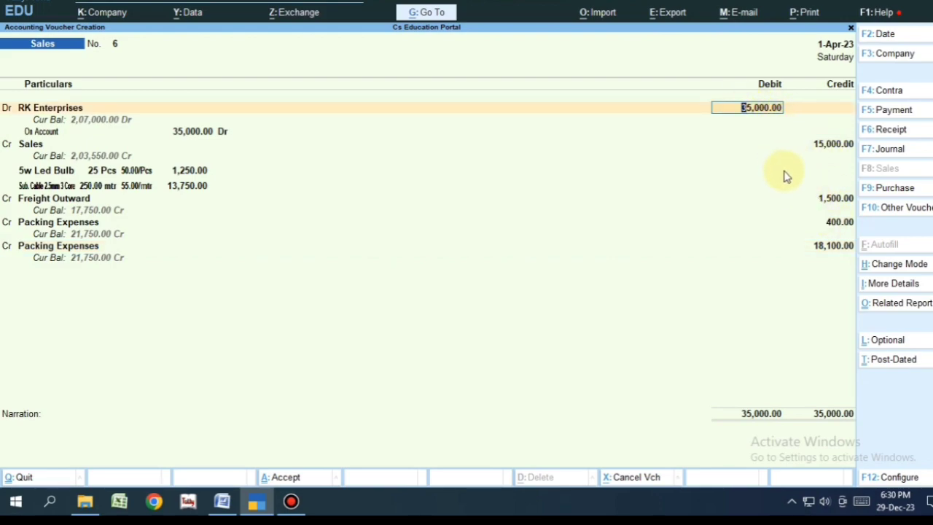
pyautogui.click(546, 1)
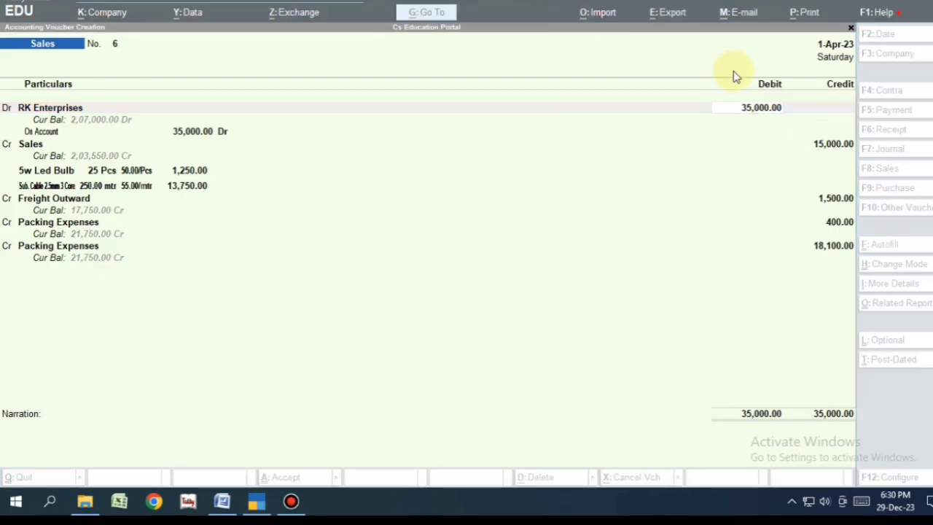
pyautogui.click(746, 108)
pyautogui.write('16,900')
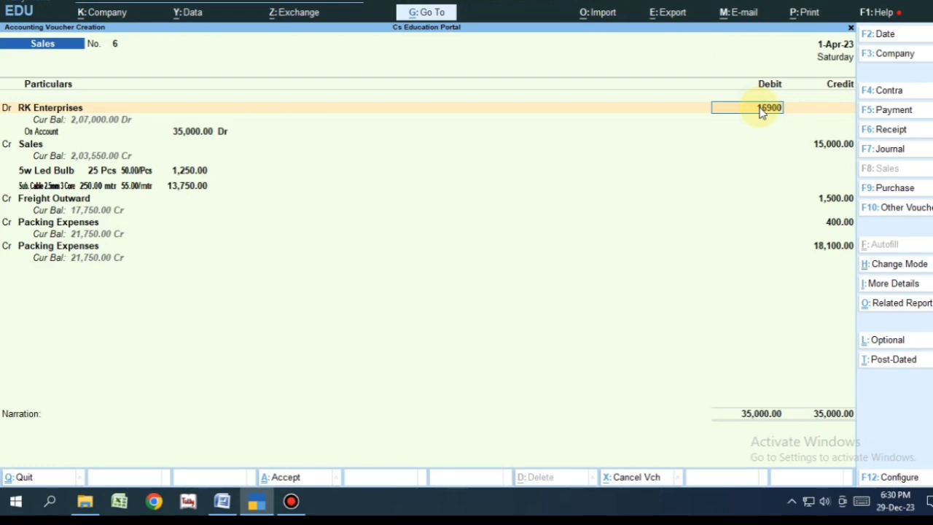
pyautogui.press('Return')
pyautogui.press('Return')
pyautogui.press('Return')
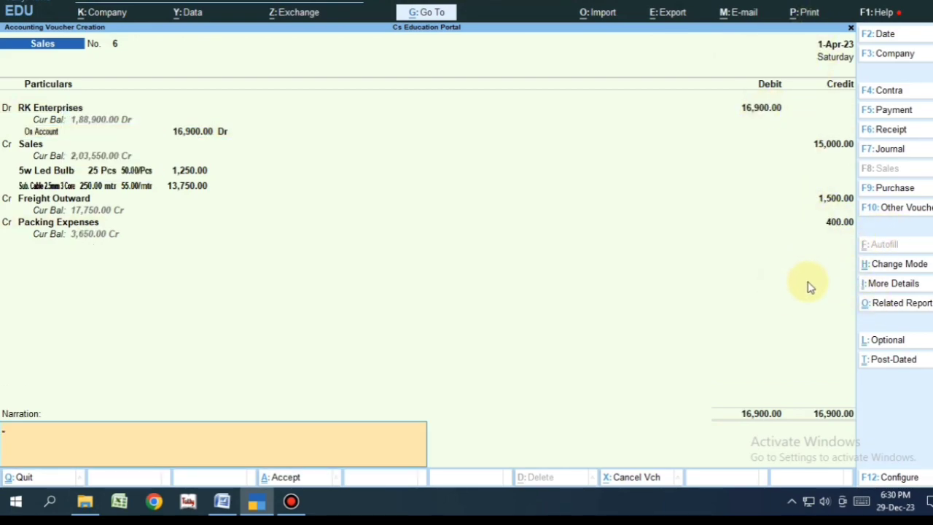
pyautogui.press('Return')
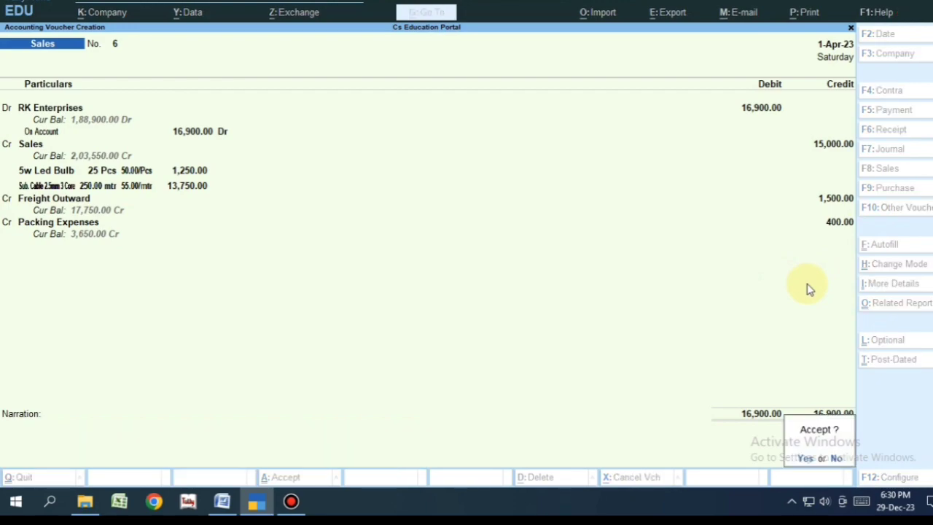
pyautogui.press('Return')
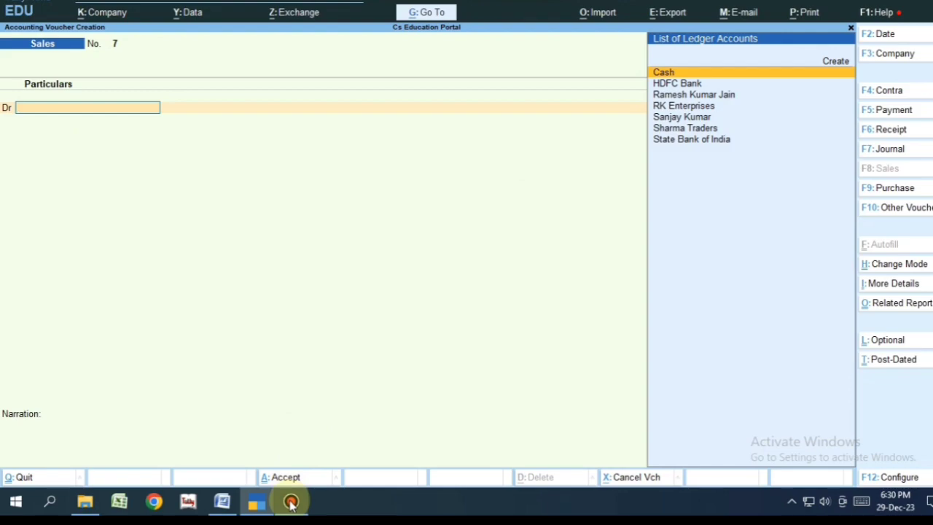
# Review the Purchase(F9) heading and its list of voucher modes in the Word notes, and return to TallyPrime.
pyautogui.click(222, 501)
pyautogui.moveTo(576, 206); pyautogui.dragTo(758, 201)
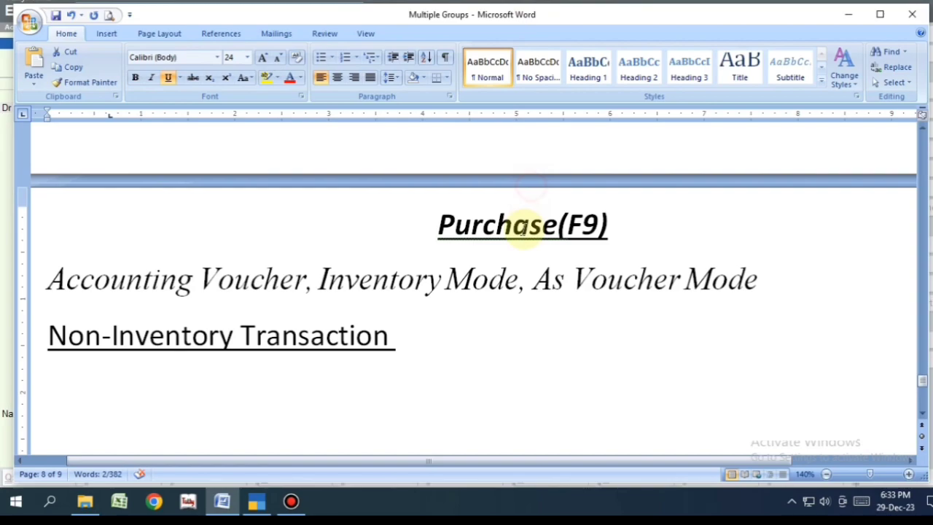
pyautogui.doubleClick(521, 224)
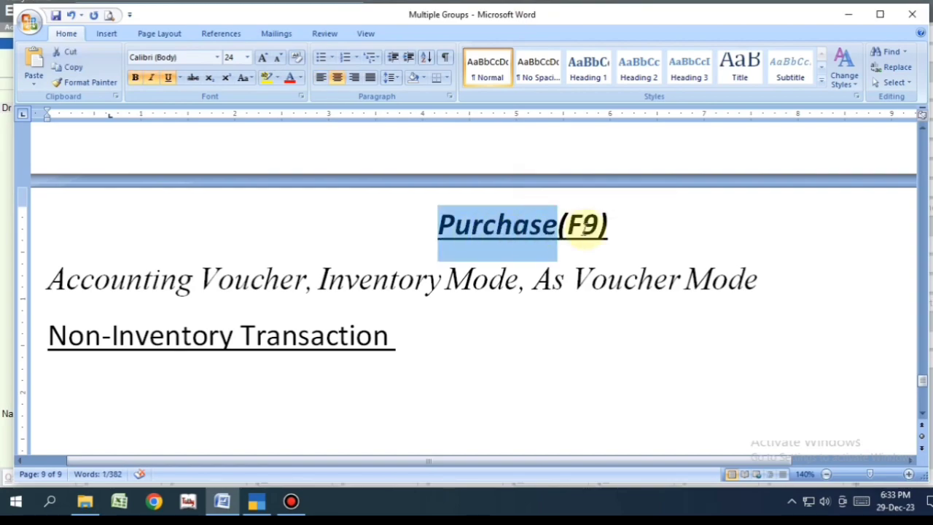
pyautogui.click(586, 226)
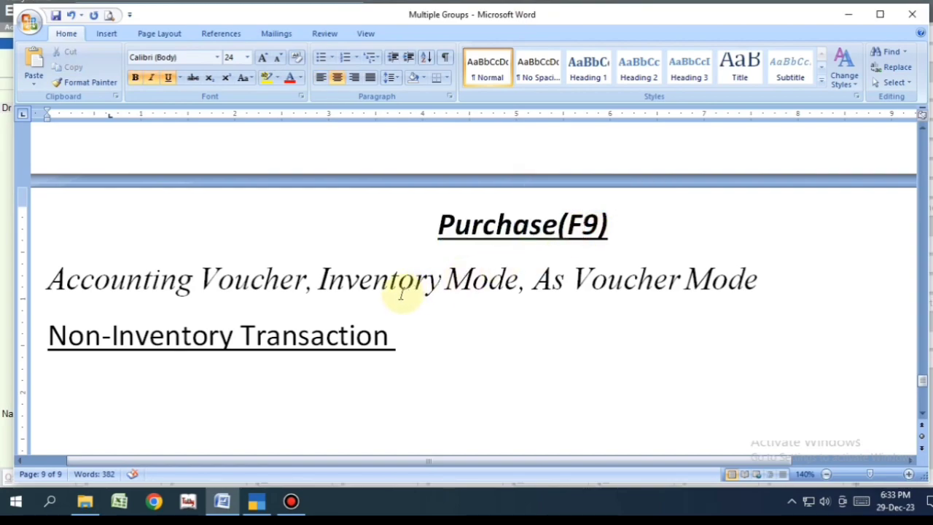
pyautogui.moveTo(46, 279); pyautogui.dragTo(527, 443)
pyautogui.hotkey('alt', 'Tab')
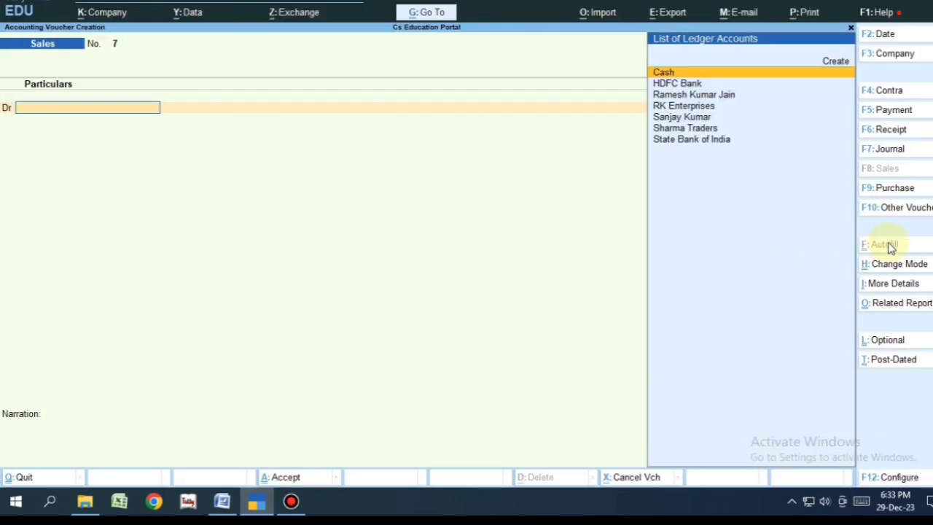
# Start a Purchase voucher and change its mode to Accounting Invoice.
pyautogui.click(884, 187)
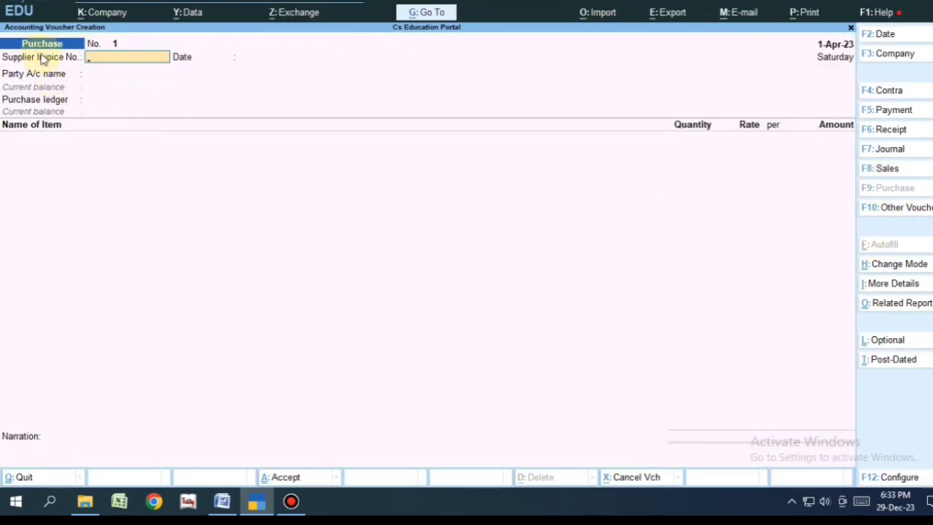
pyautogui.click(894, 266)
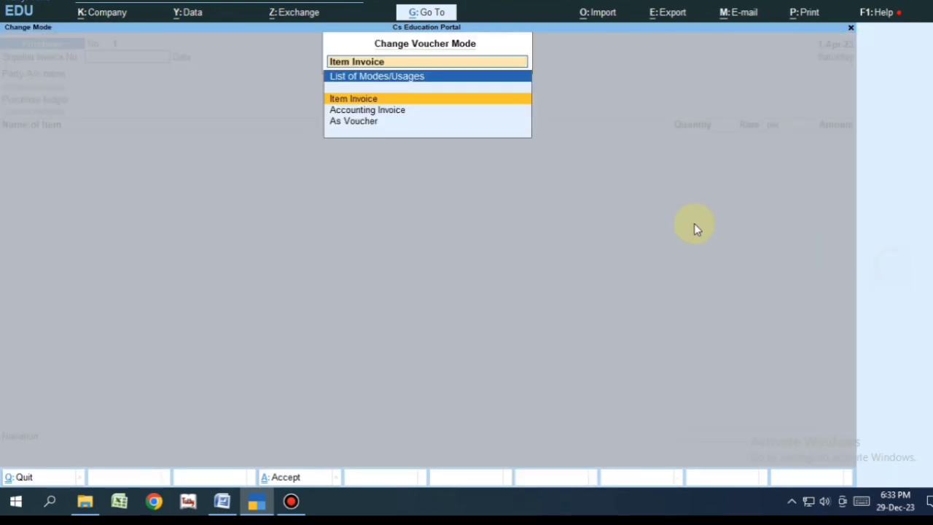
pyautogui.click(430, 111)
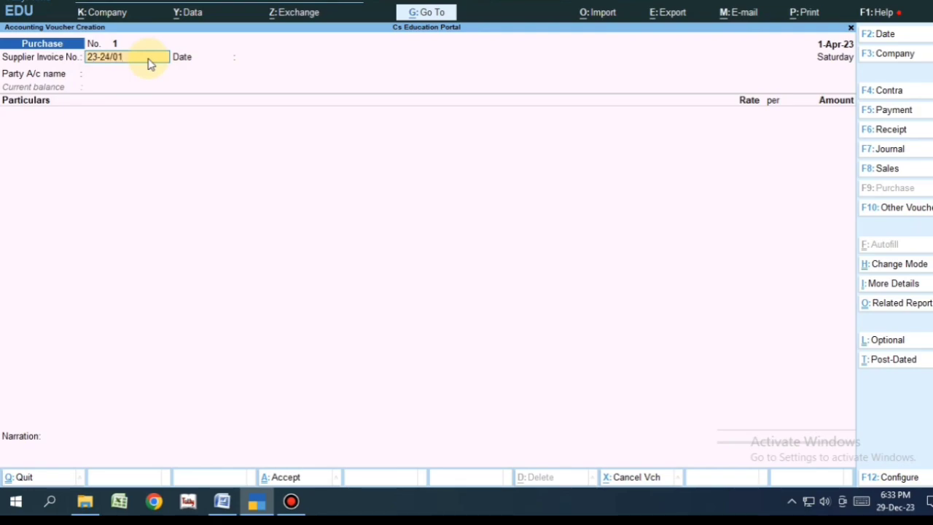
# Accept supplier invoice number 23-24/01 and set the supplier invoice date to 31-Oct-23.
pyautogui.press('Return')
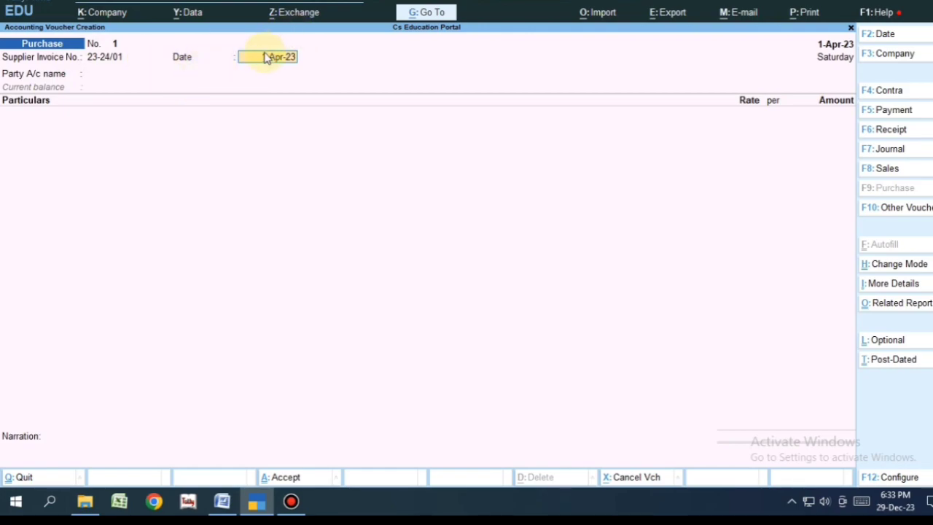
pyautogui.write('31-10')
pyautogui.press('Return')
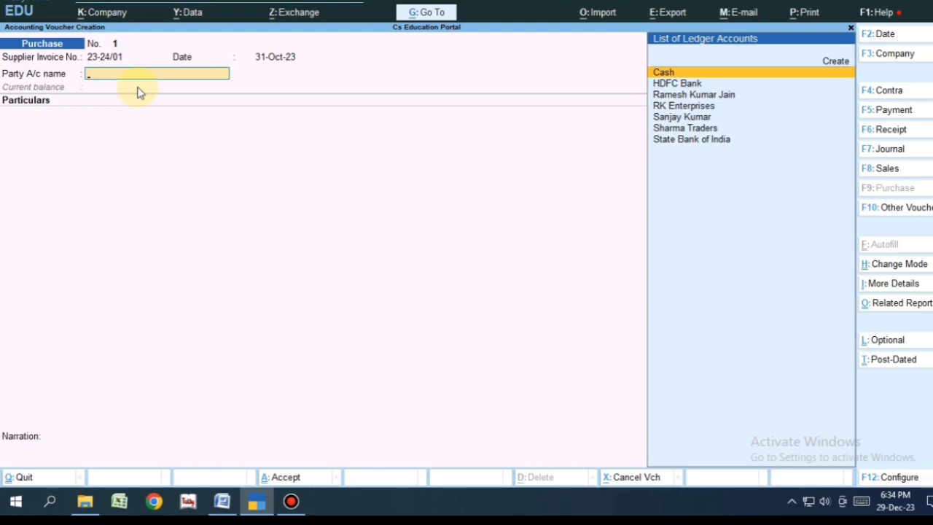
# Choose the supplier's ledger as the party account and accept the blank receipt details and the default party details.
pyautogui.press('Down')
pyautogui.press('Down')
pyautogui.press('Down')
pyautogui.press('Down')
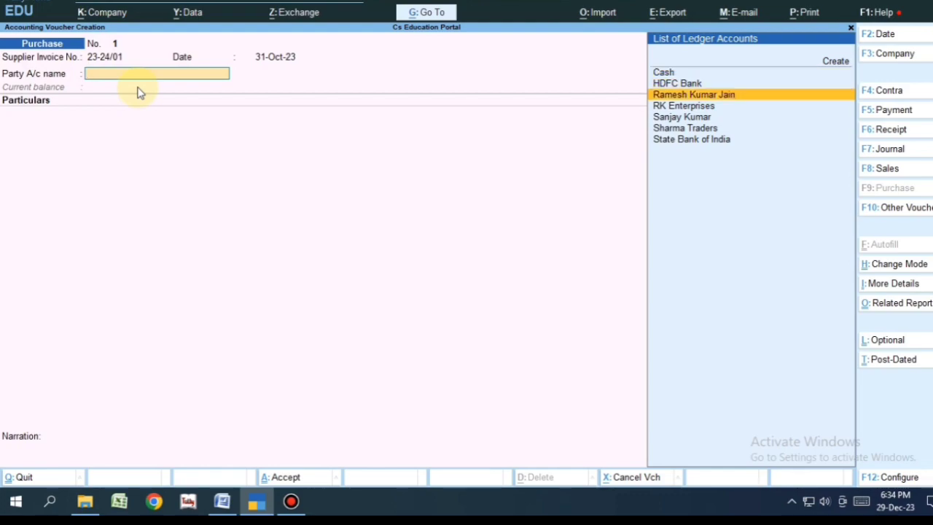
pyautogui.press('Up')
pyautogui.press('Up')
pyautogui.press('Up')
pyautogui.press('Up')
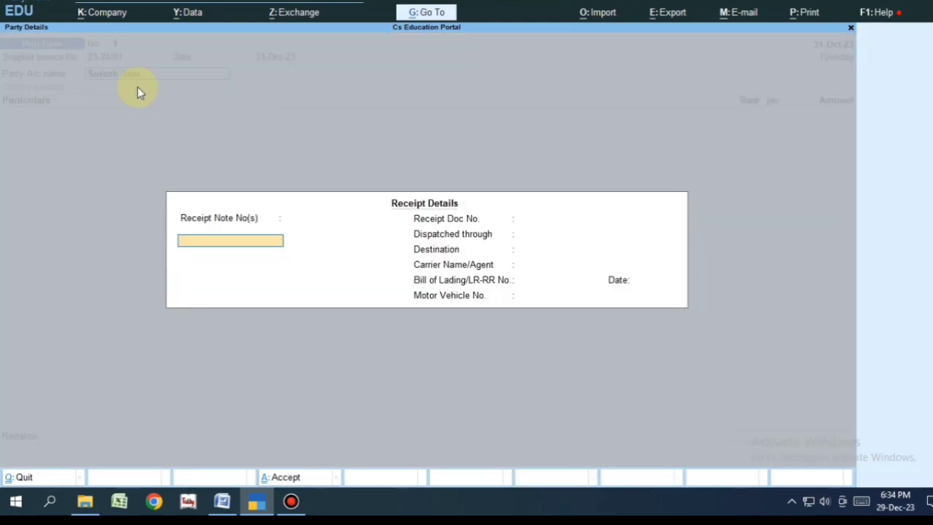
pyautogui.press('Escape')
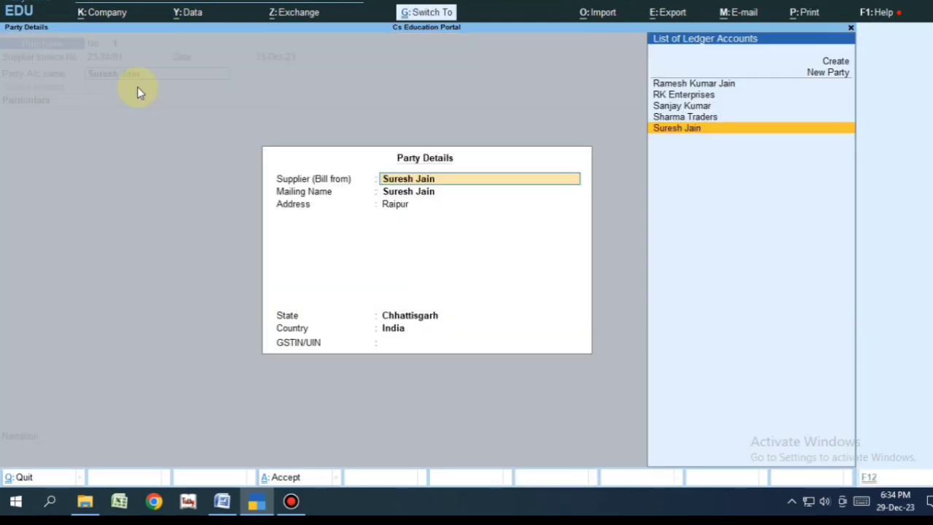
pyautogui.hotkey('ctrl', 'a')
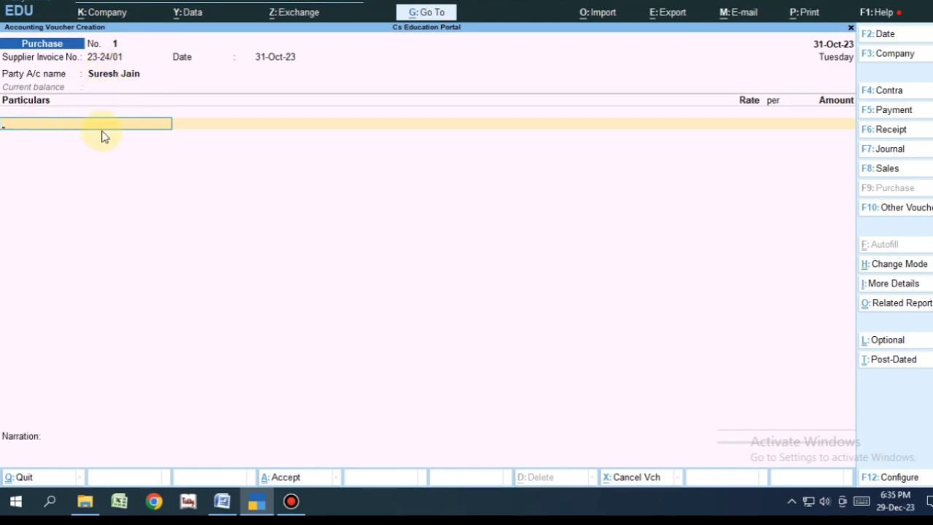
# Create a ledger named Purchase under Purchase Accounts for the voucher's first particulars line.
pyautogui.write('P')
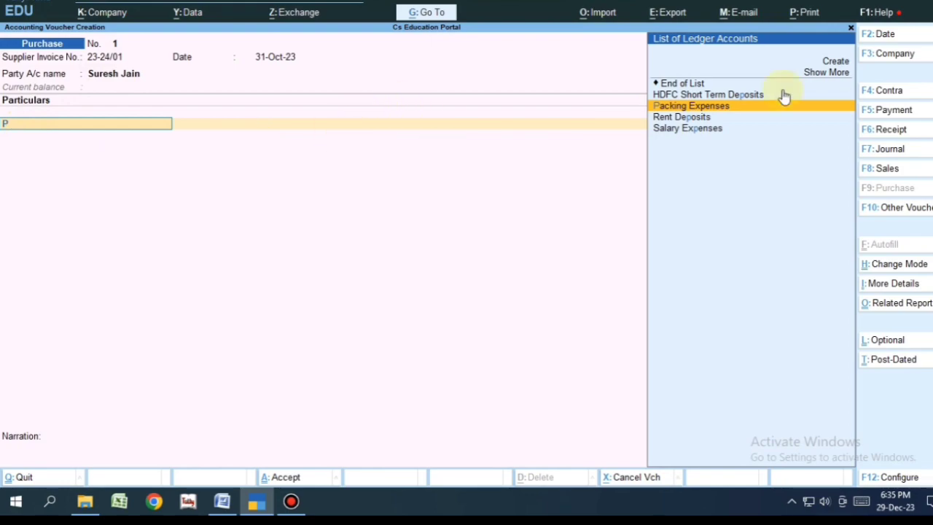
pyautogui.click(835, 63)
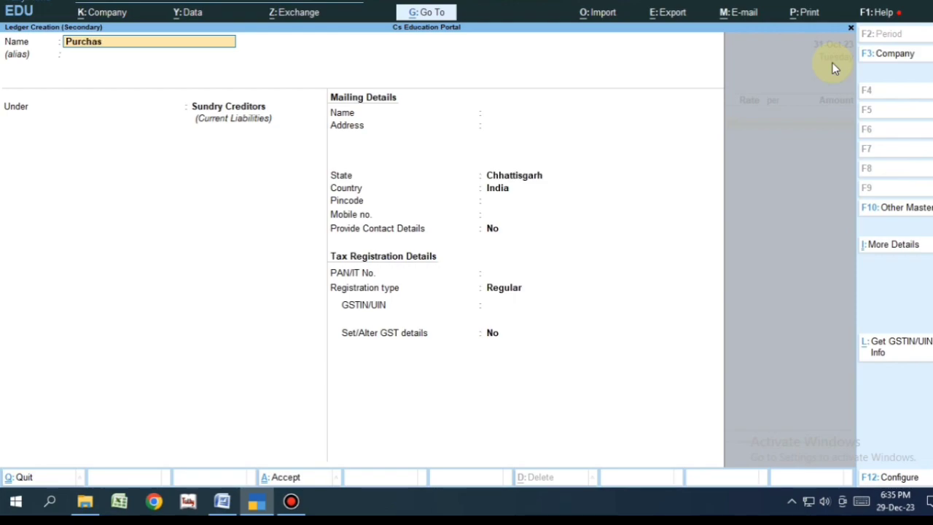
pyautogui.press('Return')
pyautogui.press('Return')
pyautogui.write('Pur')
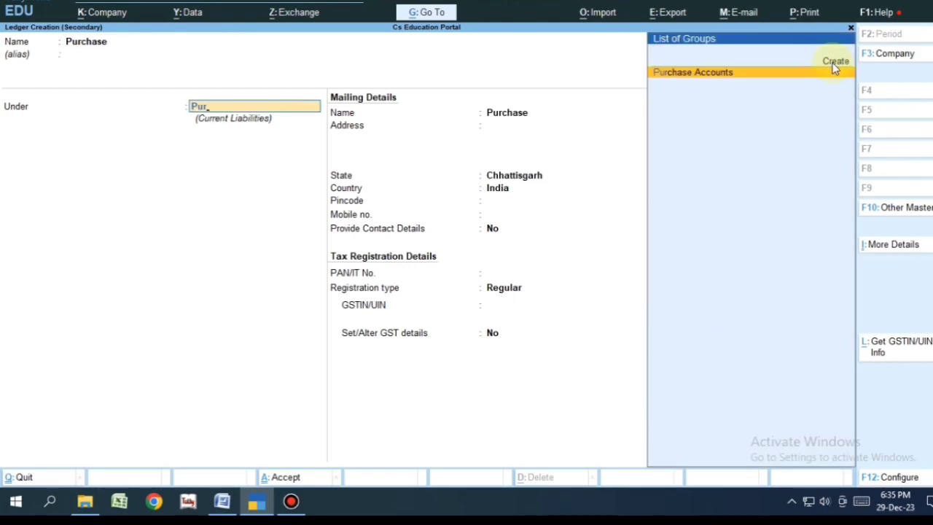
pyautogui.press('Return')
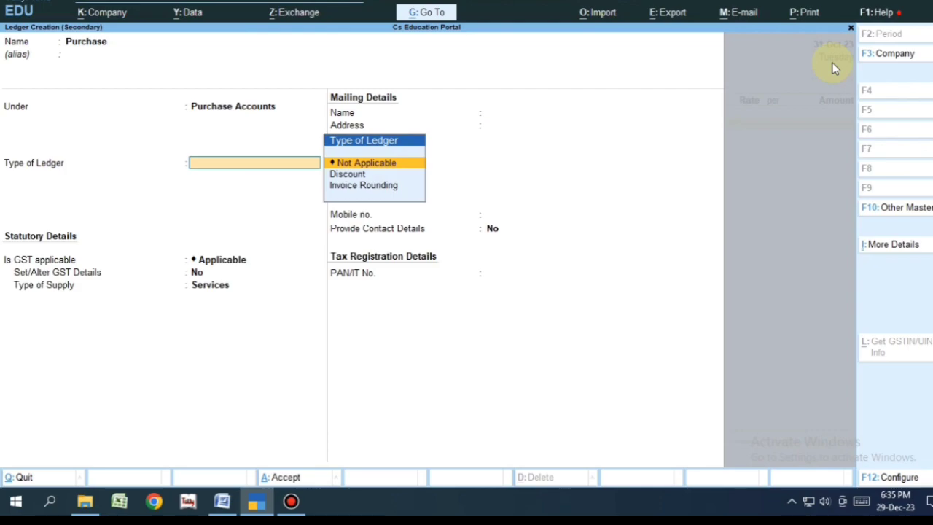
pyautogui.hotkey('ctrl', 'a')
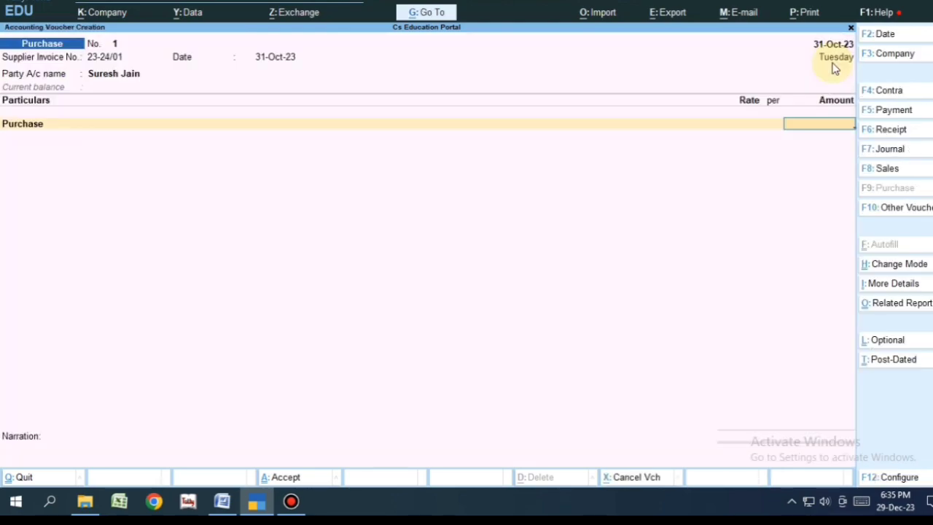
# Set the Purchase amount to 25,000, allocate it On Account for the supplier, and save the voucher with a blank narration.
pyautogui.write('25000')
pyautogui.press('Return')
pyautogui.press('Return')
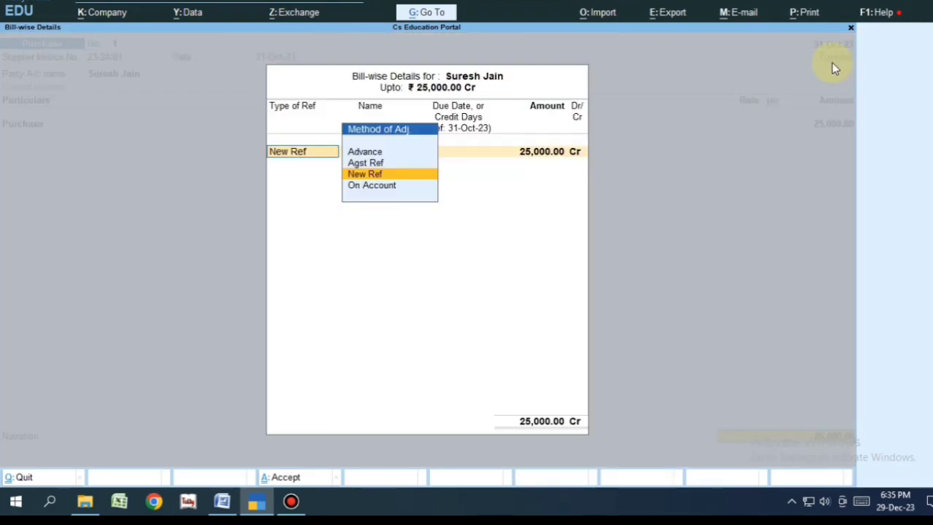
pyautogui.press('Down')
pyautogui.press('Return')
pyautogui.press('Return')
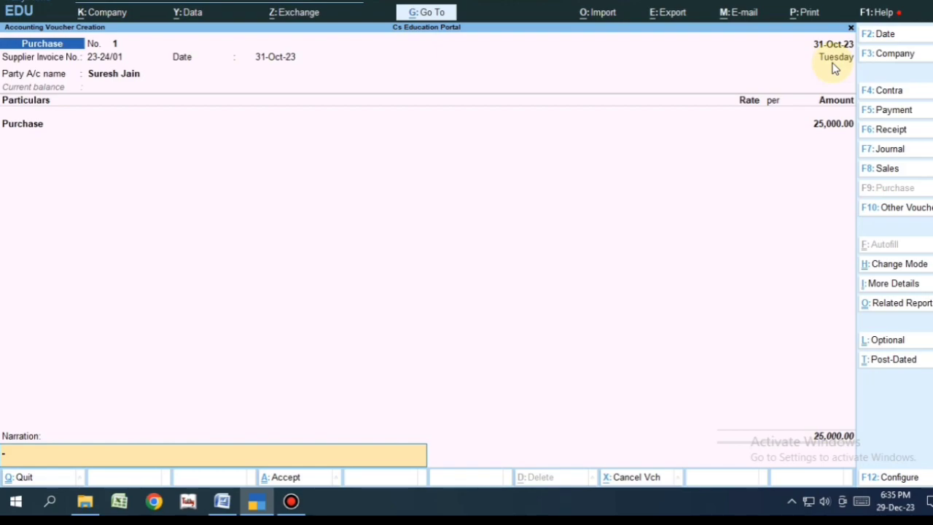
pyautogui.press('Return')
pyautogui.press('Return')
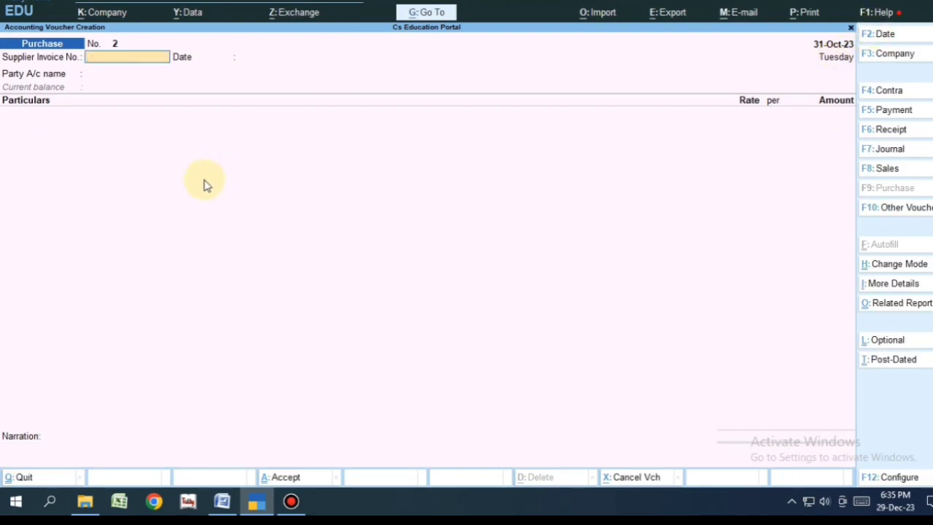
# Review the voucher modes against the Non-Inventory and Inventory Transaction headings in the Word notes, and return to TallyPrime.
pyautogui.click(222, 501)
pyautogui.click(65, 225)
pyautogui.moveTo(66, 225); pyautogui.dragTo(307, 225)
pyautogui.moveTo(46, 283); pyautogui.dragTo(313, 285)
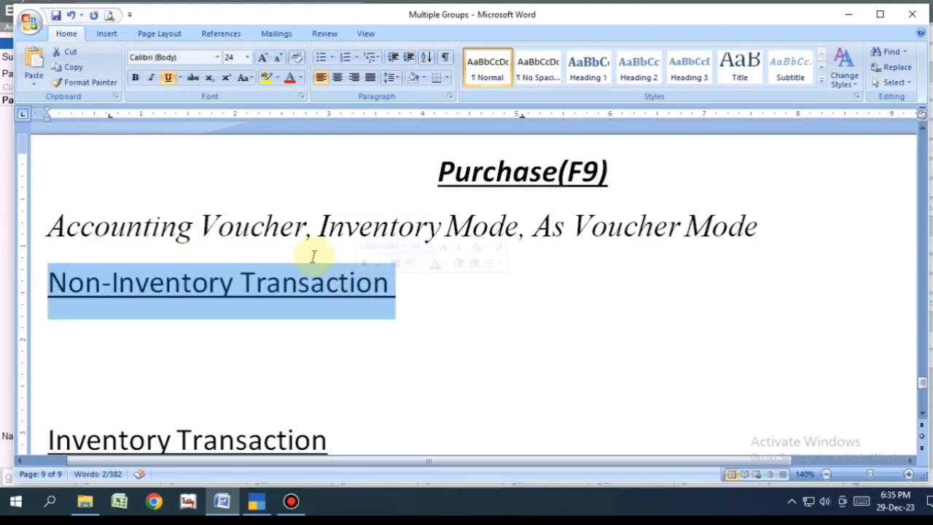
pyautogui.click(153, 278)
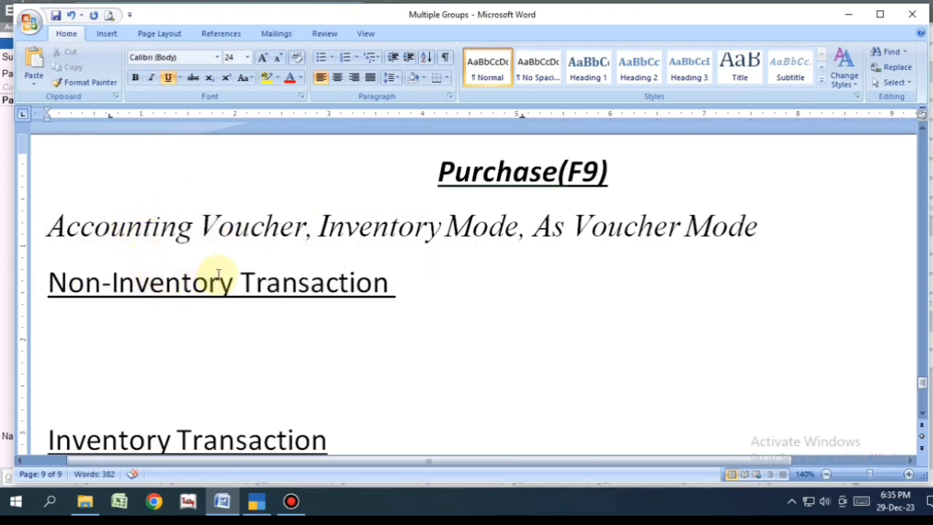
pyautogui.moveTo(317, 225); pyautogui.dragTo(481, 229)
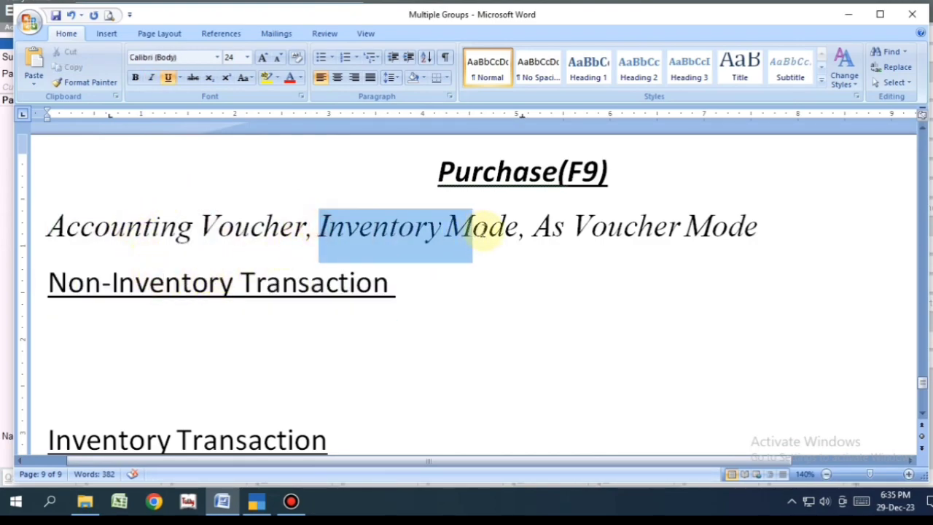
pyautogui.moveTo(45, 440); pyautogui.dragTo(343, 441)
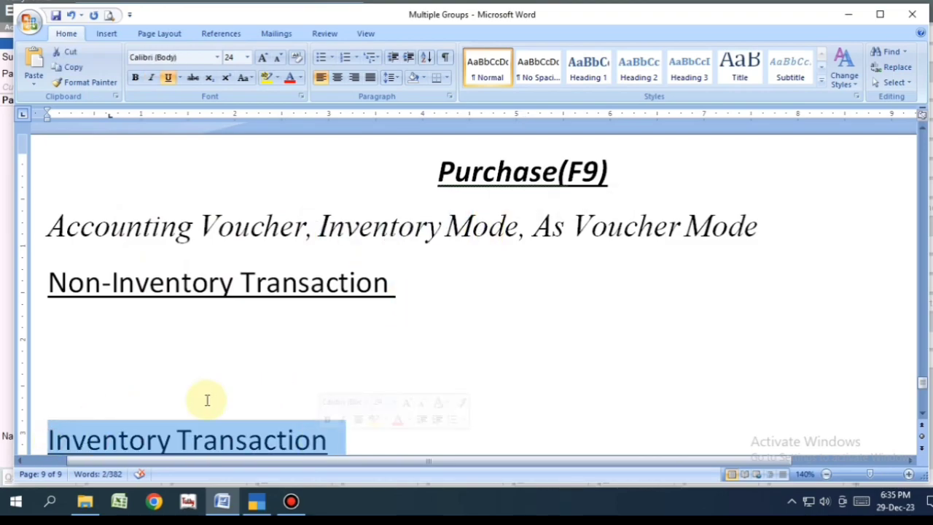
pyautogui.click(204, 401)
pyautogui.moveTo(105, 440); pyautogui.dragTo(312, 437)
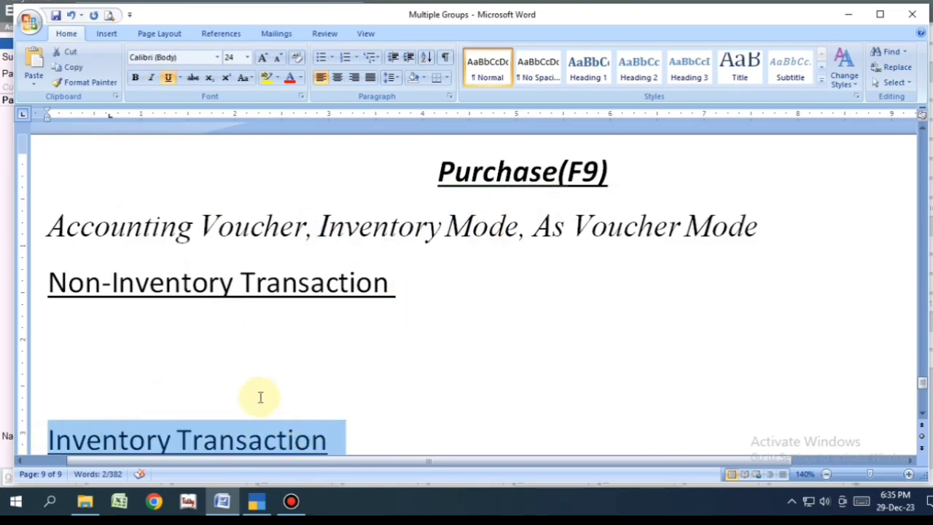
pyautogui.click(188, 500)
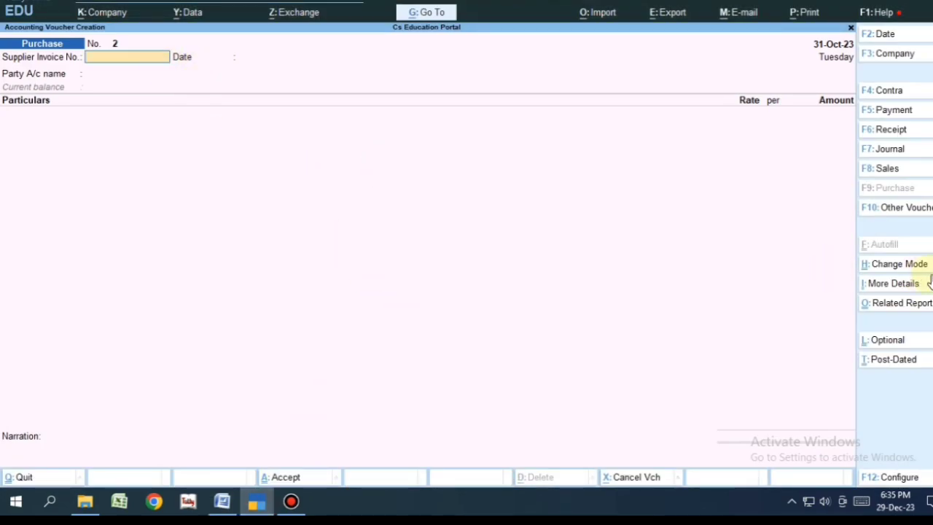
# Change the new Purchase voucher to Item Invoice mode and set its voucher date to 1-Dec-23.
pyautogui.click(872, 264)
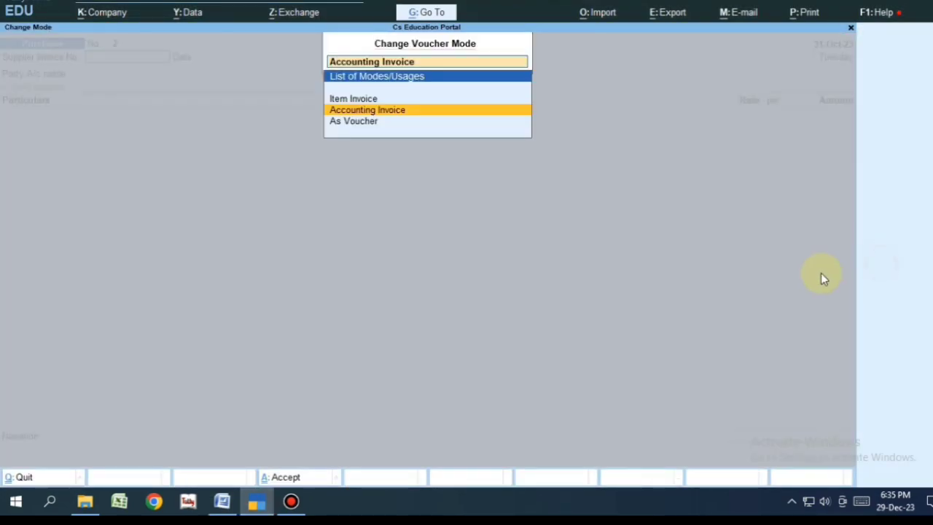
pyautogui.click(390, 103)
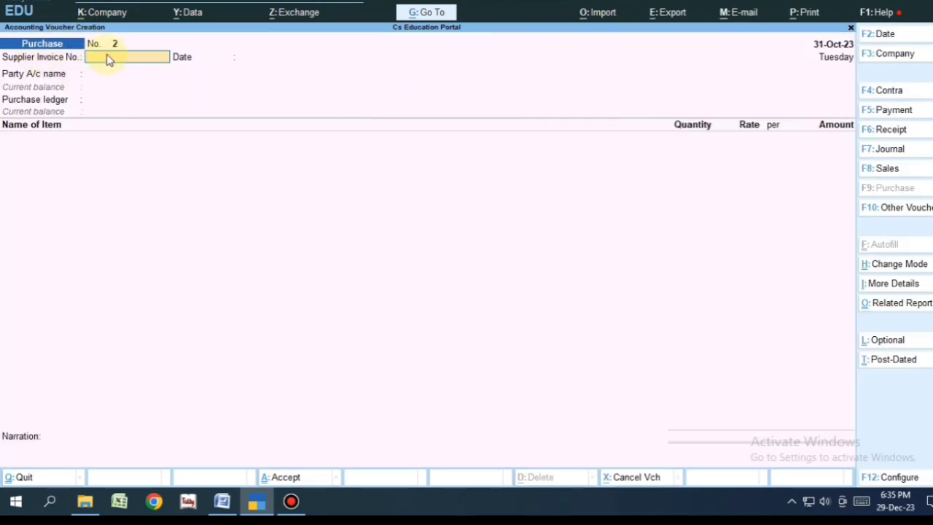
pyautogui.press('F2')
pyautogui.write('1.12')
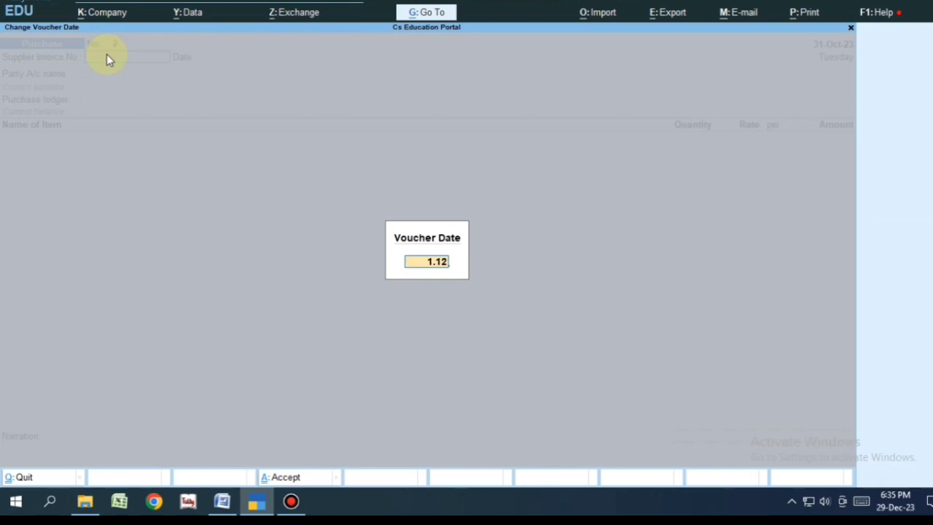
pyautogui.press('Return')
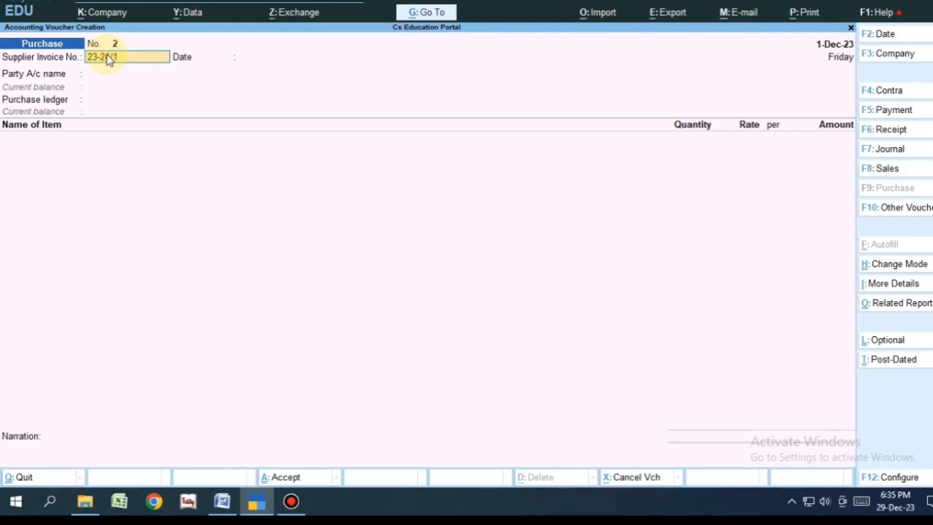
# Enter supplier invoice number 23-24/125 and accept 1-Dec-23 as the supplier invoice date.
pyautogui.write('23-24/125')
pyautogui.press('Return')
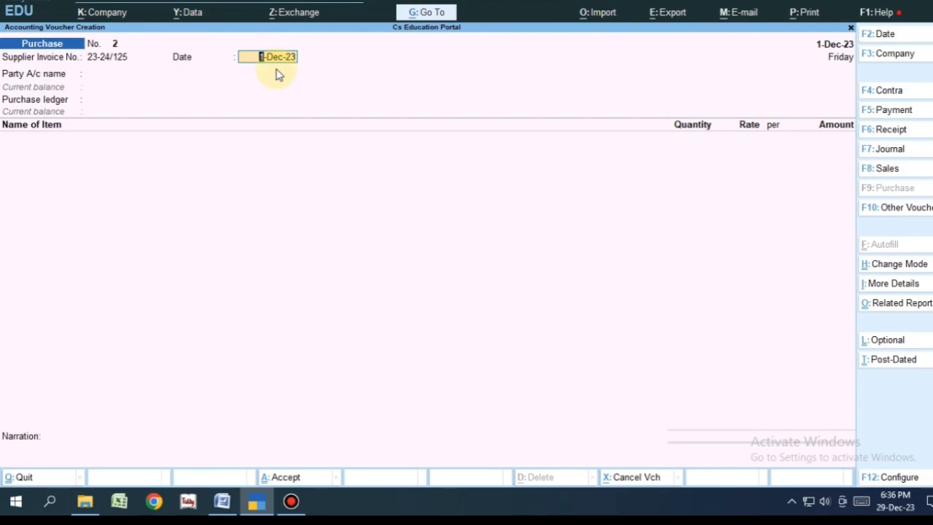
pyautogui.press('Return')
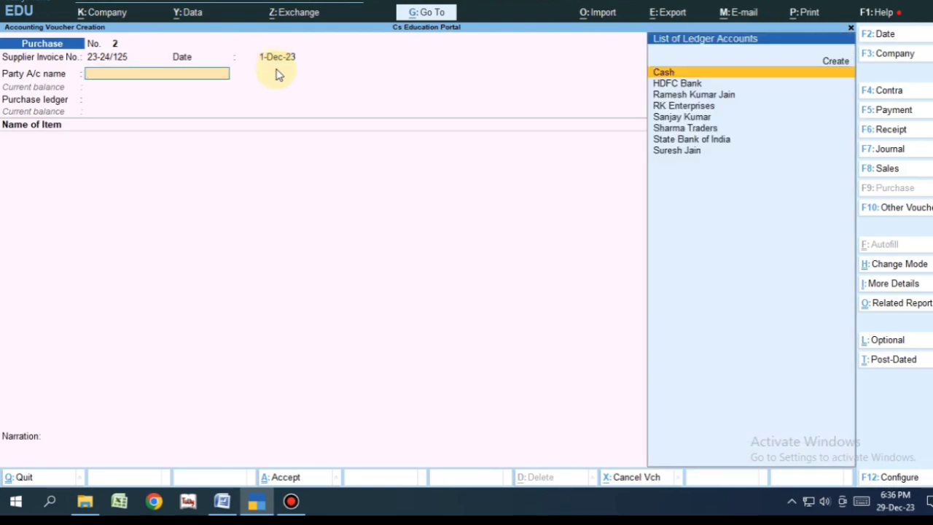
# Choose the same supplier as the party account, accept the party's default details, and select Purchase as the purchase ledger.
pyautogui.press('Down')
pyautogui.press('Down')
pyautogui.press('Down')
pyautogui.press('Down')
pyautogui.press('Down')
pyautogui.press('Down')
pyautogui.press('Down')
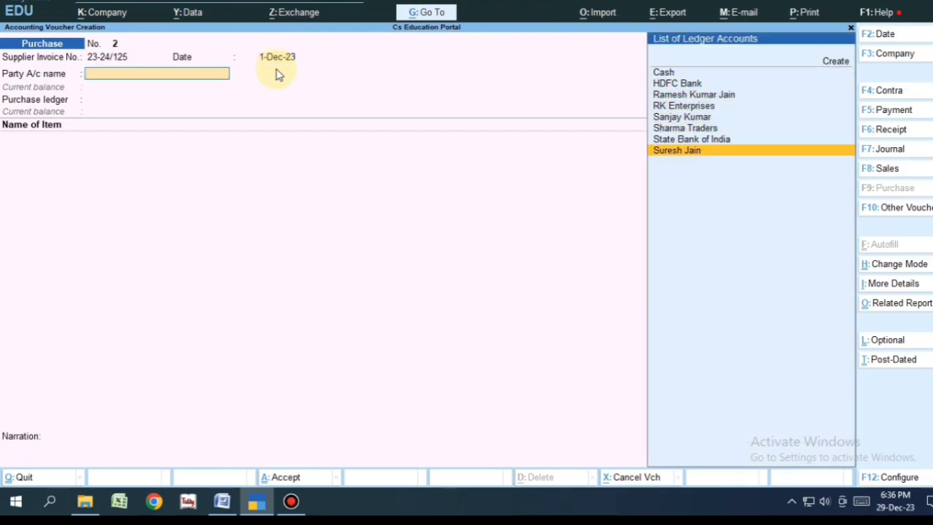
pyautogui.press('Return')
pyautogui.hotkey('ctrl', 'a')
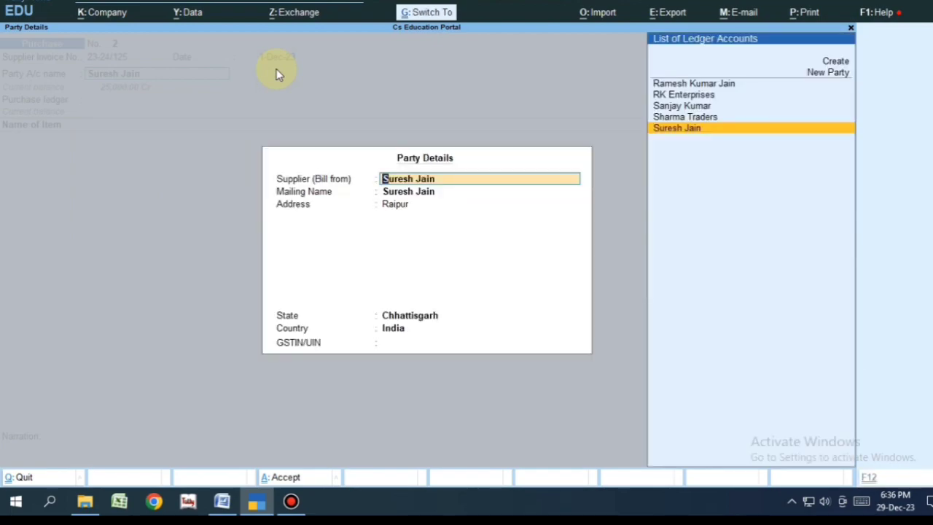
pyautogui.hotkey('ctrl', 'a')
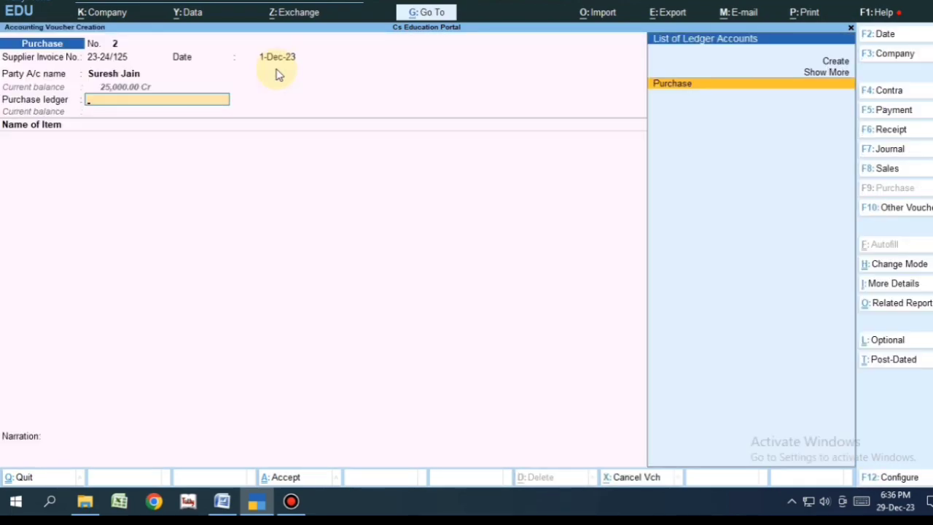
pyautogui.press('Return')
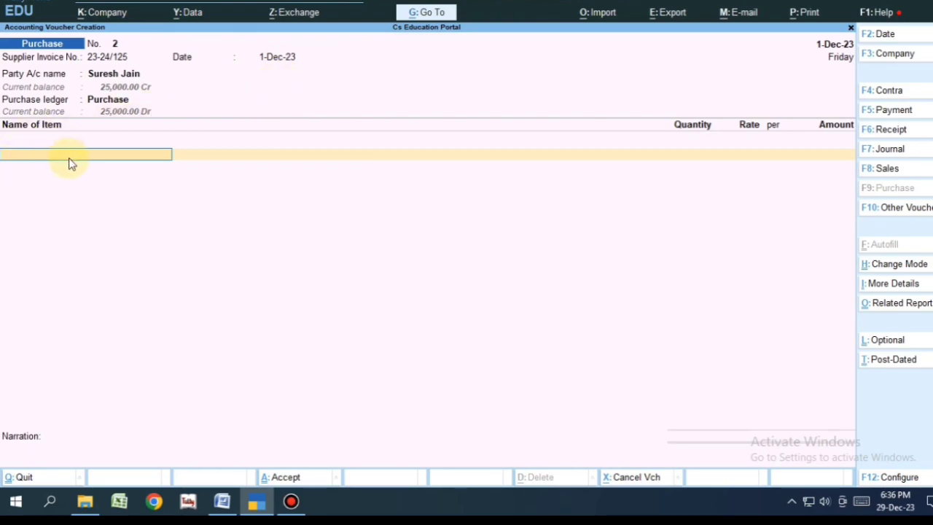
# Add the 5w Led Bulb item with an allocation of 25 Pcs at a rate of 45 for Bemetara Branch.
pyautogui.write('5w')
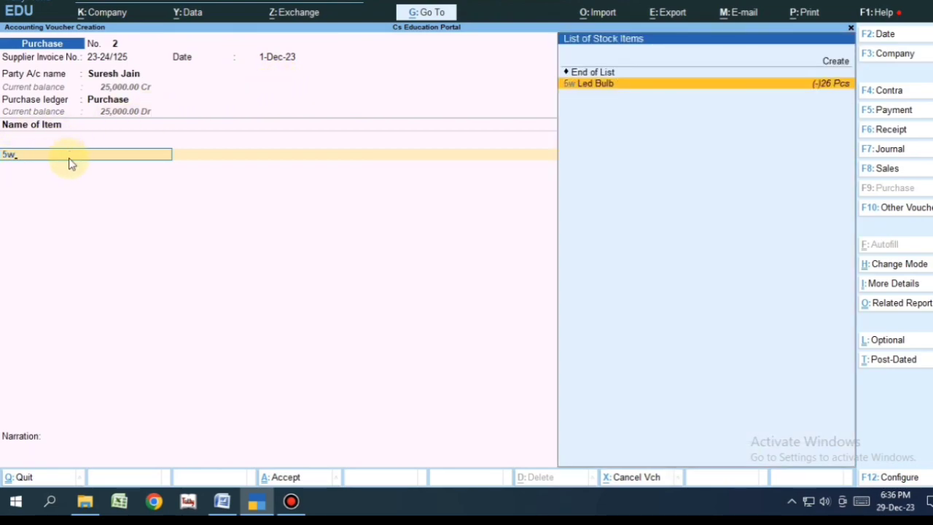
pyautogui.press('Return')
pyautogui.press('Return')
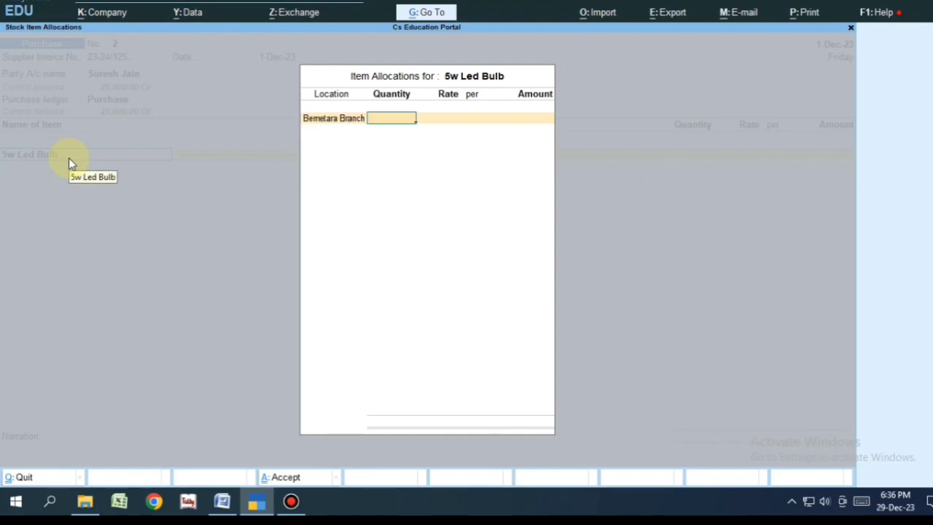
pyautogui.write('25')
pyautogui.press('Return')
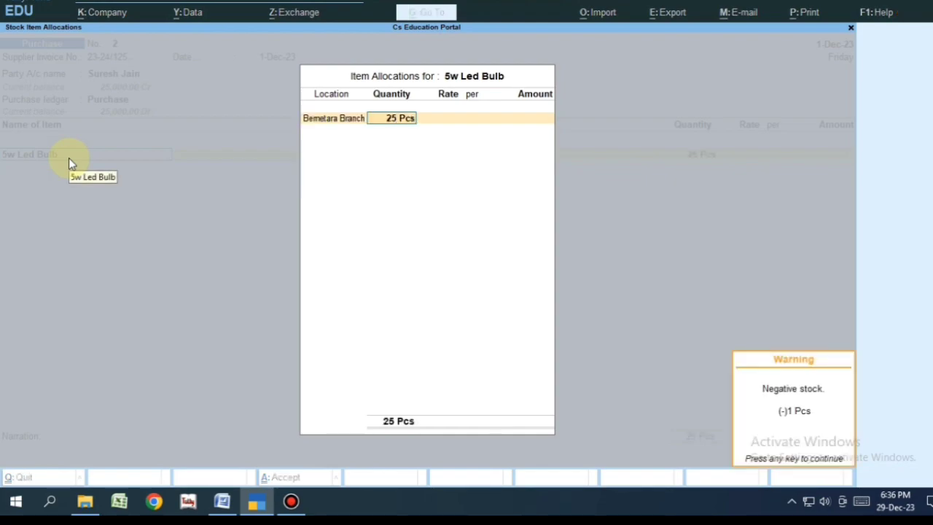
pyautogui.press('Return')
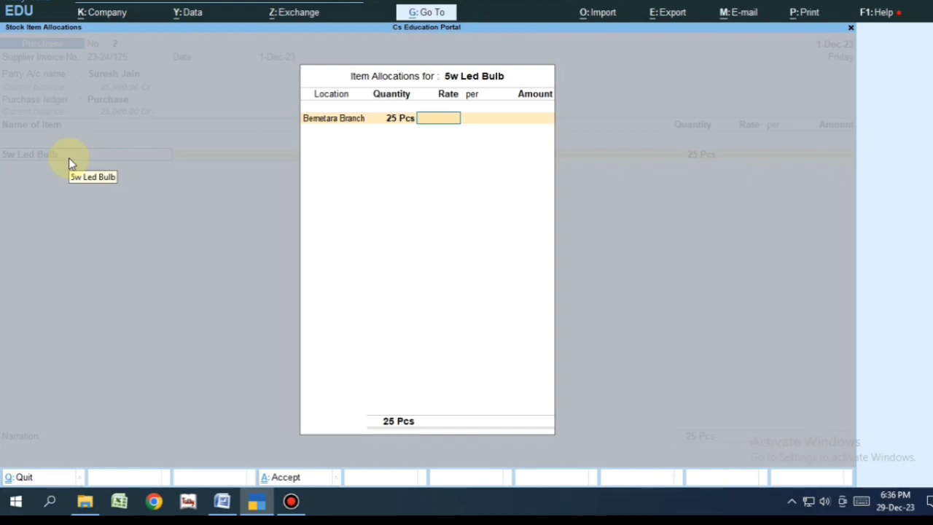
pyautogui.write('5')
pyautogui.press('BackSpace')
pyautogui.write('45')
pyautogui.press('Return')
pyautogui.press('Return')
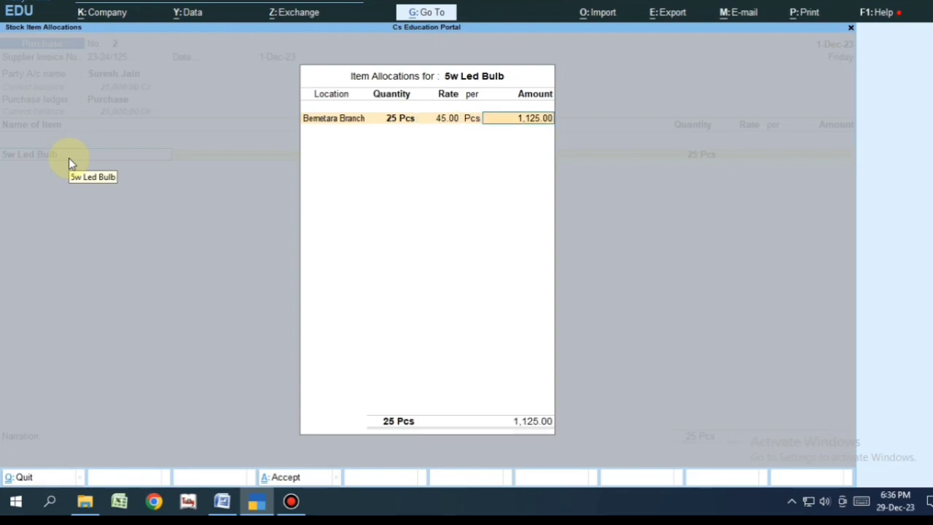
# Confirm the 5w Led Bulb allocation and save the Purchase voucher.
pyautogui.press('Return')
pyautogui.press('Return')
pyautogui.press('Return')
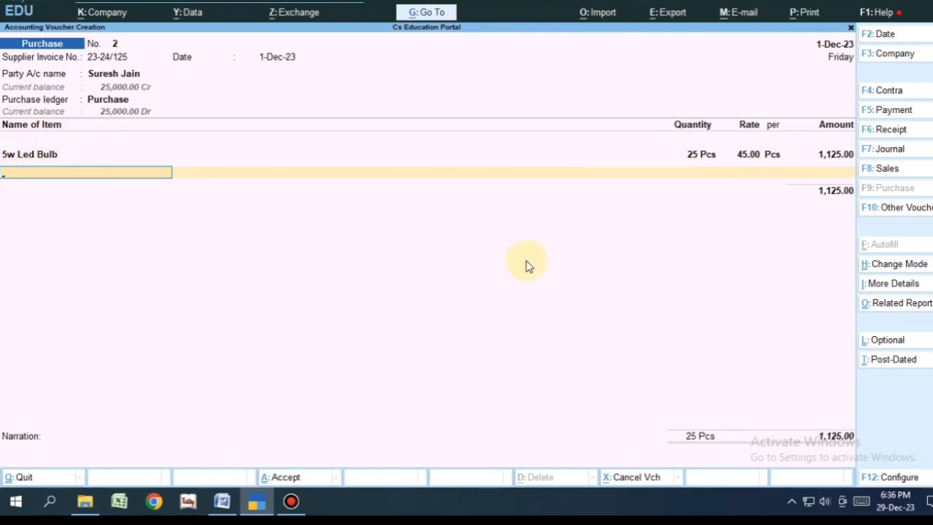
pyautogui.hotkey('ctrl', 'a')
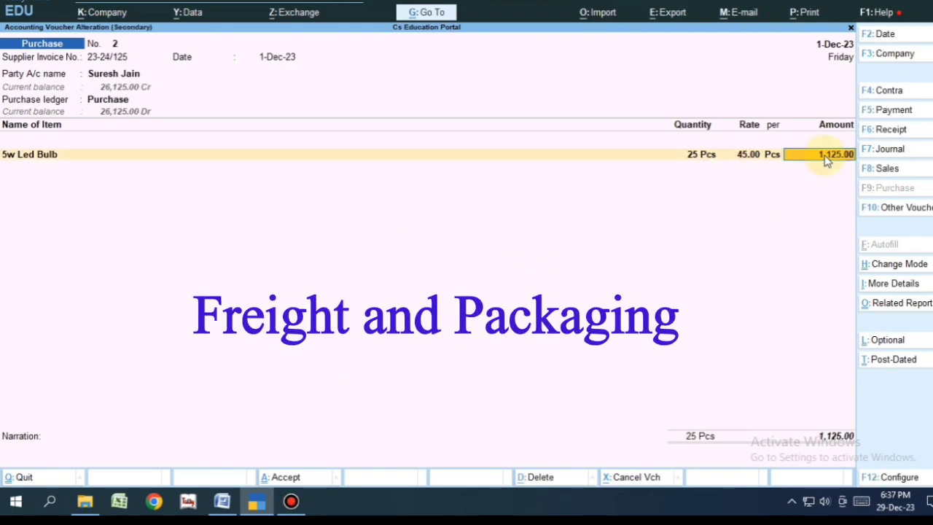
# In the saved Purchase voucher, create a ledger named Freight Inward Charge under Indirect Expenses for the line below the item.
pyautogui.press('Return')
pyautogui.press('Return')
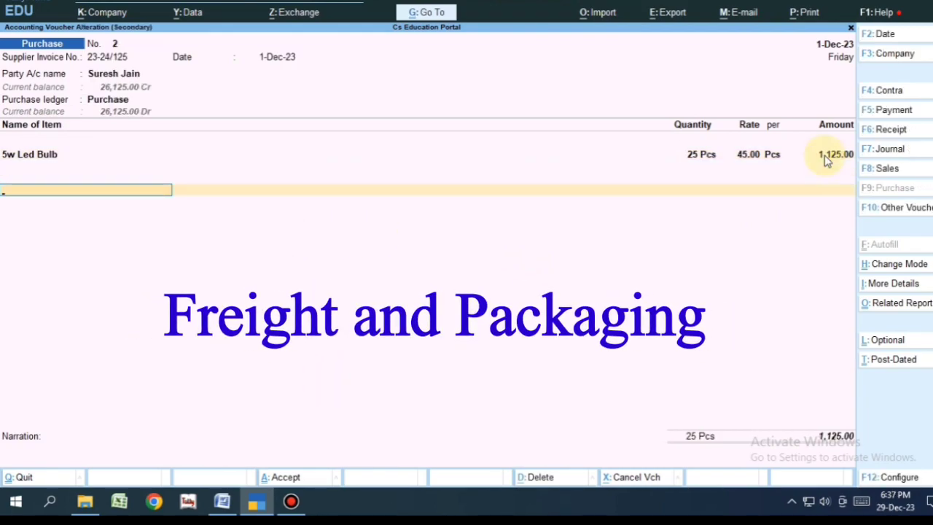
pyautogui.write('Fr')
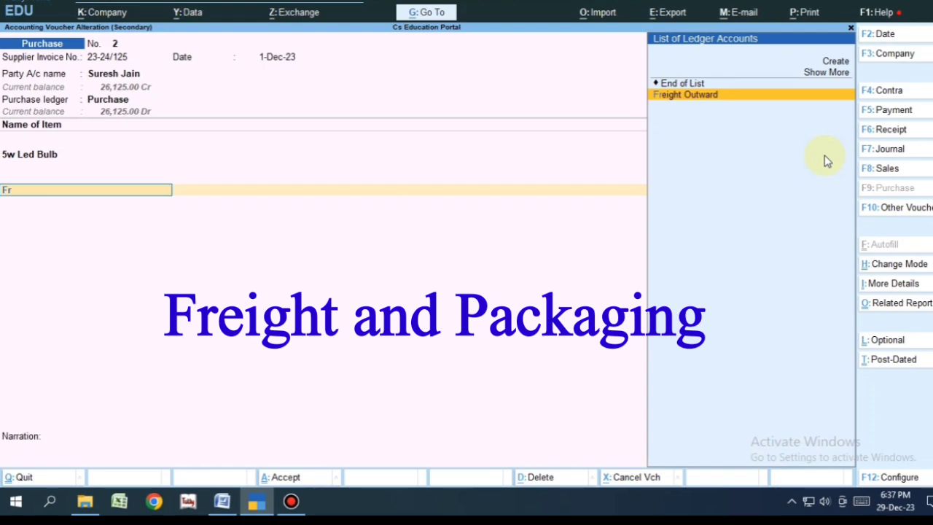
pyautogui.hotkey('alt', 'c')
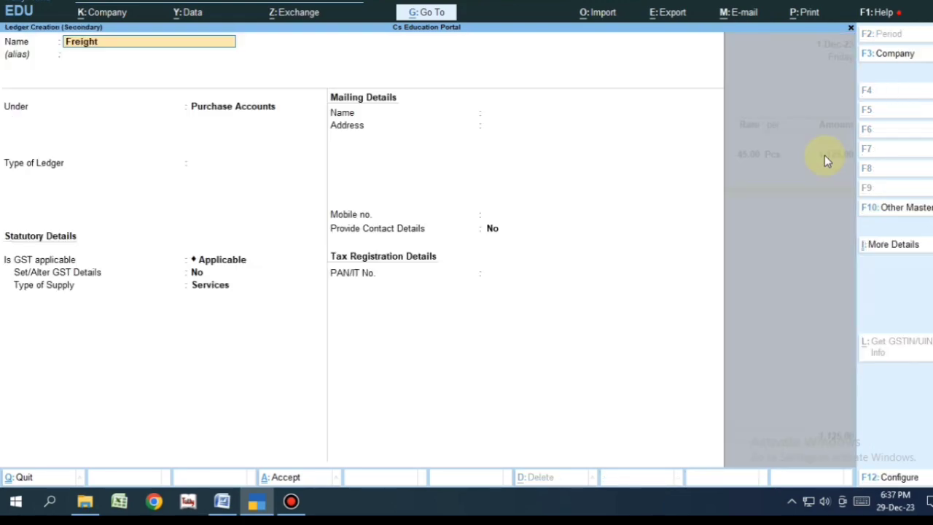
pyautogui.write('nward Charge')
pyautogui.press('Return')
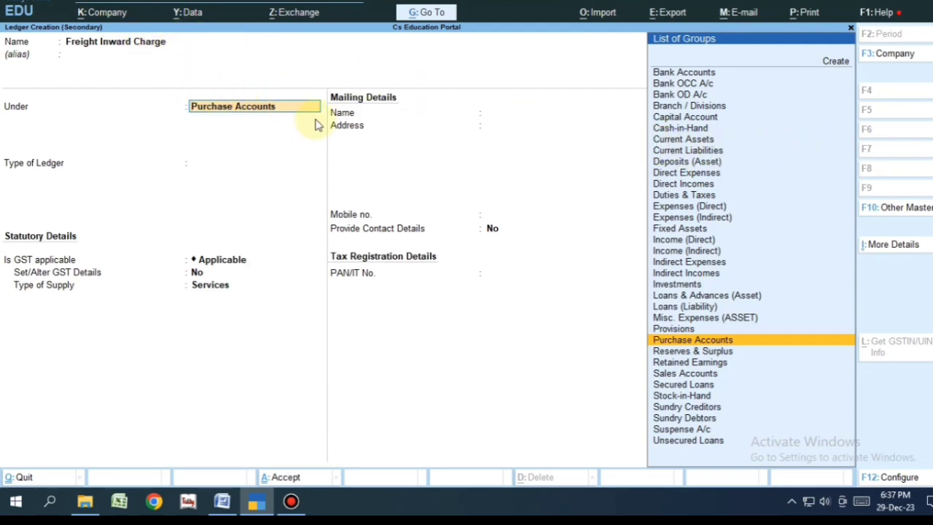
pyautogui.write('Indirect Expenses')
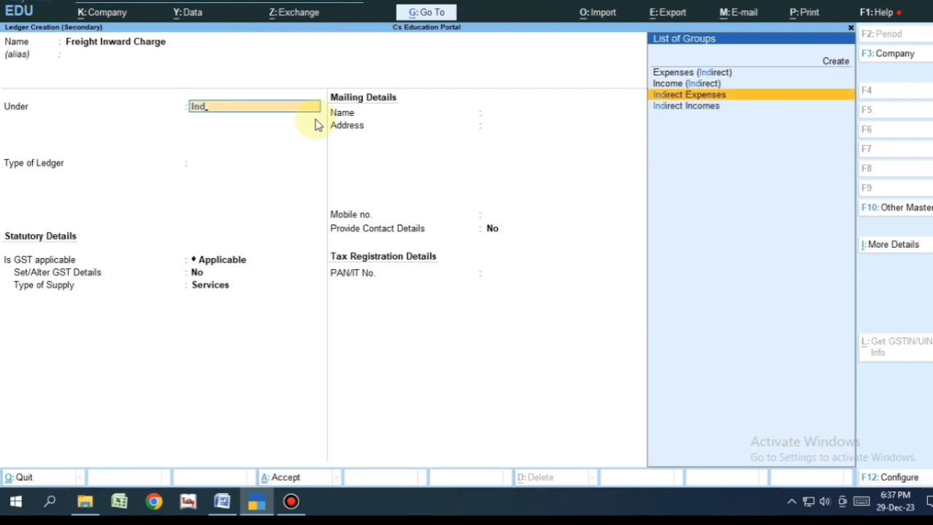
pyautogui.press('Return')
pyautogui.hotkey('ctrl', 'a')
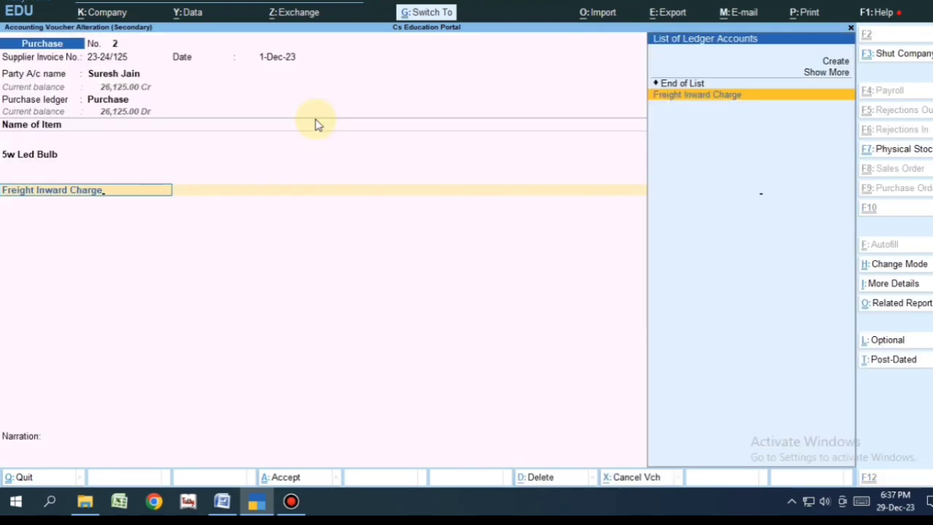
# Add Freight Inward Charge to the Purchase voucher at a rate of 10 %.
pyautogui.press('Return')
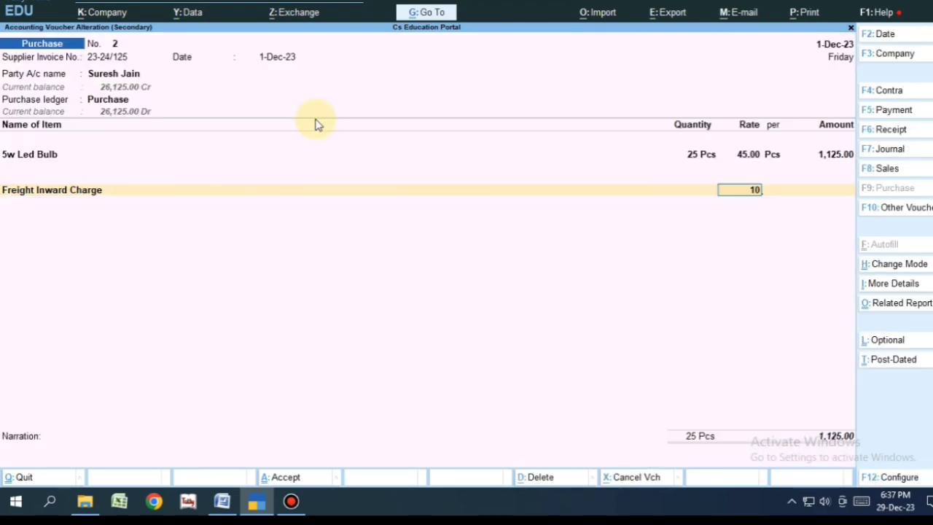
pyautogui.press('Return')
pyautogui.press('Return')
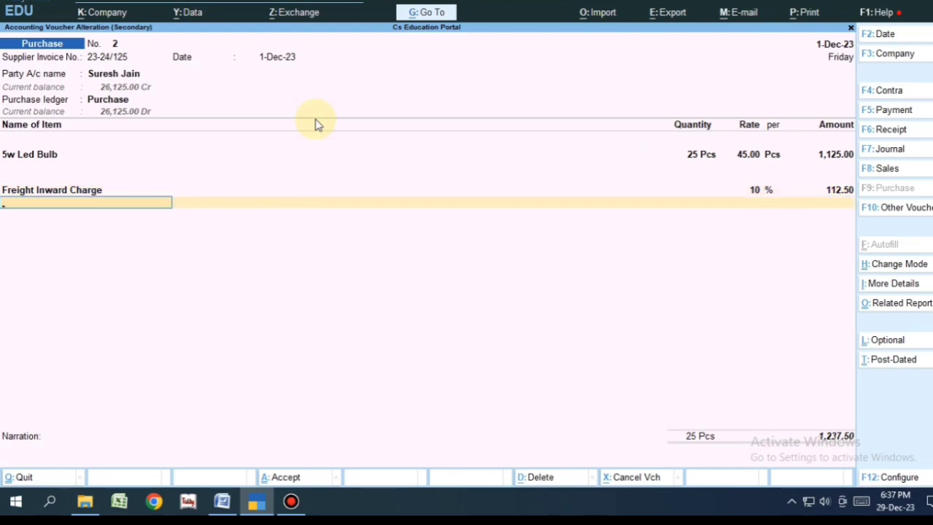
# Add Packing Expenses at a rate of 2 % and save the altered Purchase voucher.
pyautogui.write('pac')
pyautogui.press('Return')
pyautogui.press('Return')
pyautogui.press('BackSpace')
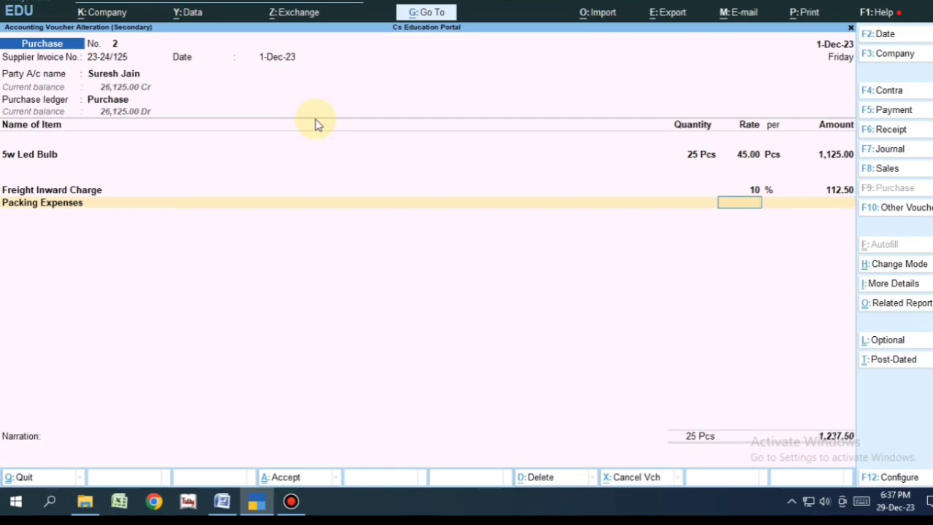
pyautogui.write('2')
pyautogui.press('Return')
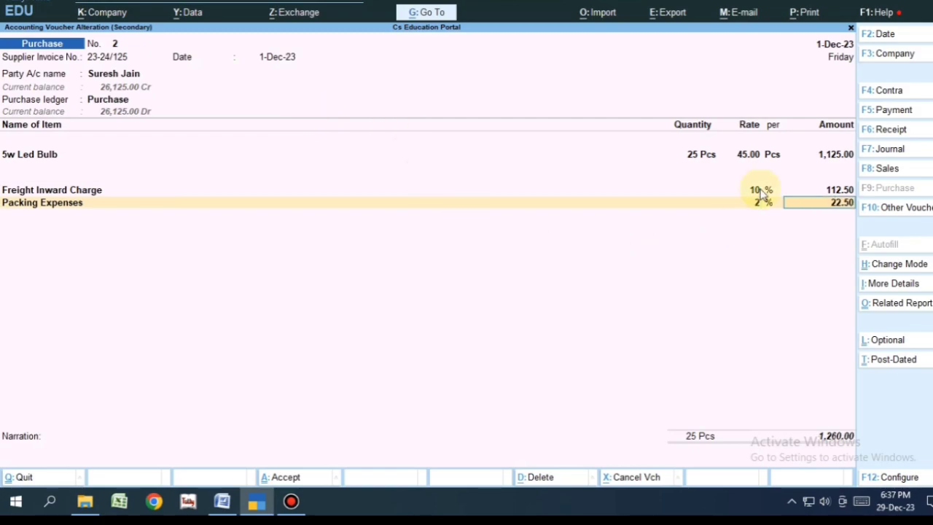
pyautogui.hotkey('ctrl', 'a')
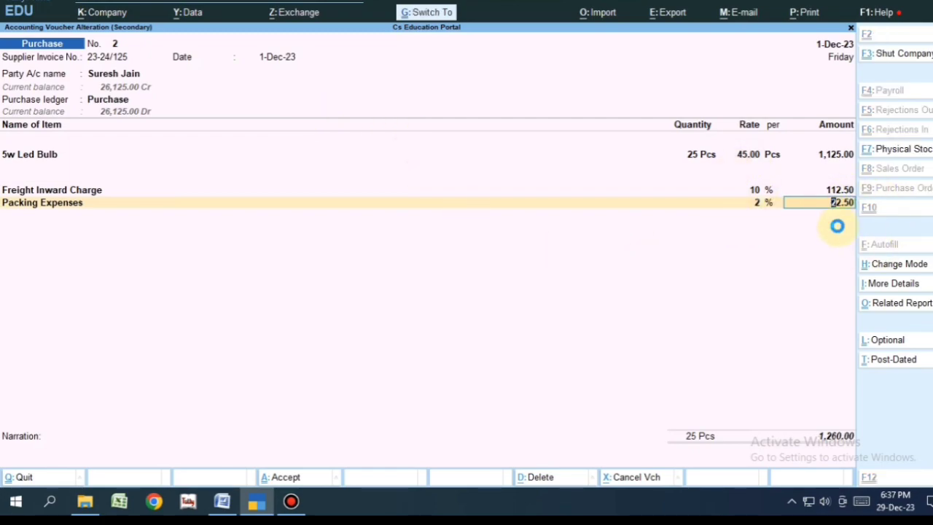
# Leave the current voucher list and open the register of purchase vouchers for October 2023.
pyautogui.press('Escape')
pyautogui.press('Up')
pyautogui.press('Up')
pyautogui.press('Return')
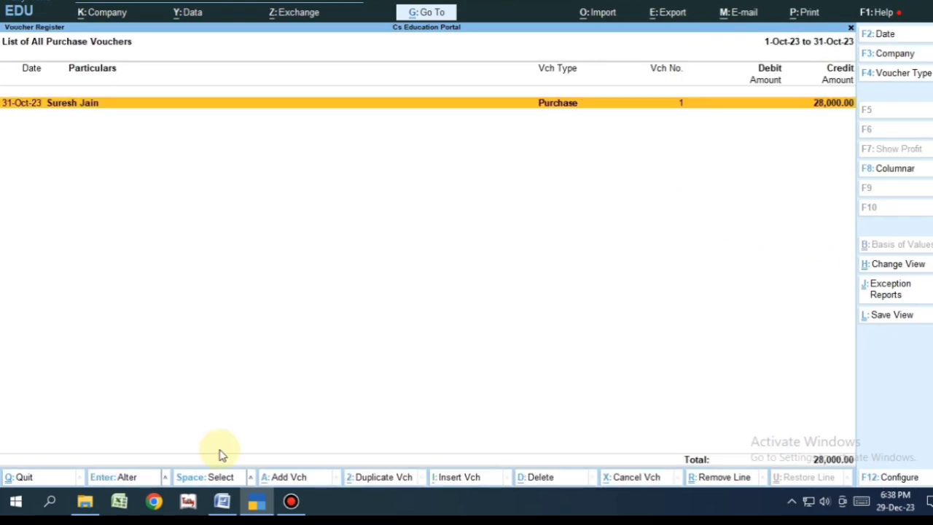